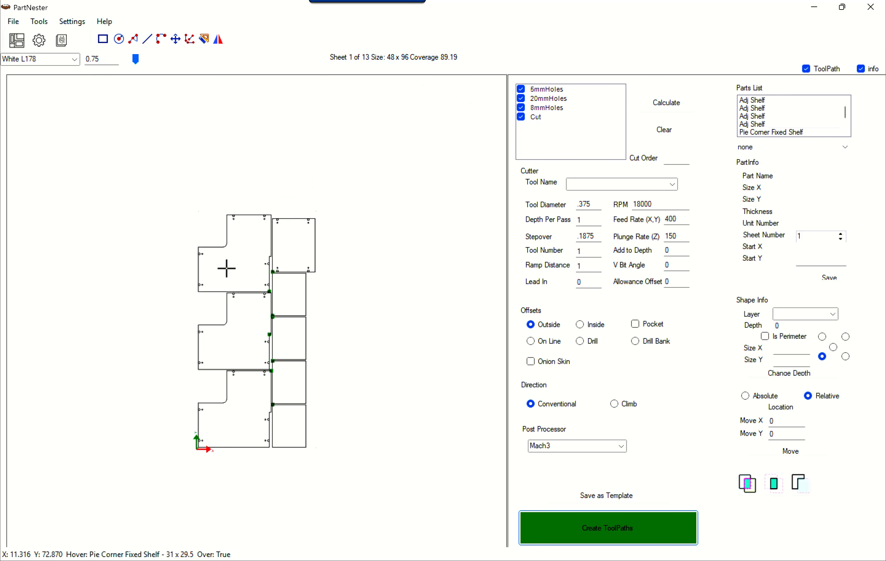
Inspect the part info of the three Pie Corner Fixed Shelf parts nested on sheet 1
left_click(242, 344)
left_click(239, 407)
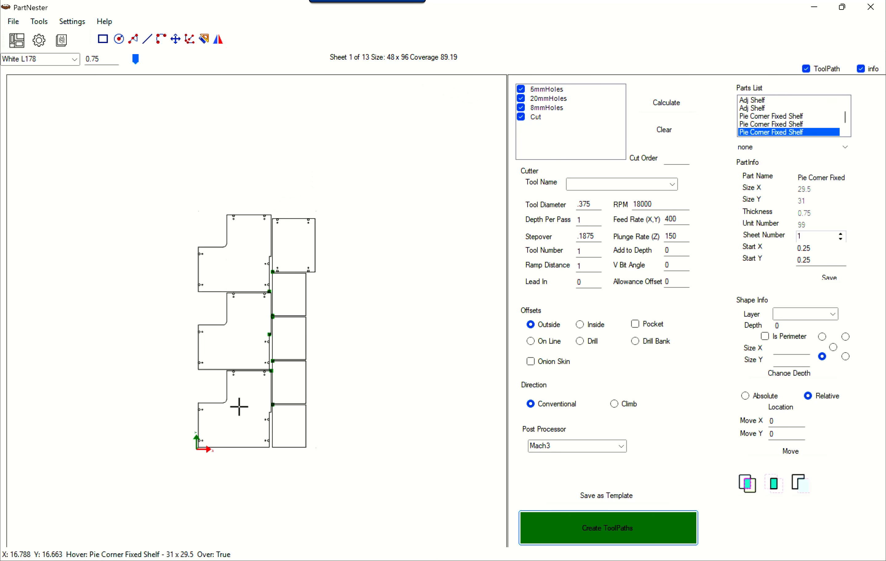
left_click(258, 255)
left_click(258, 310)
left_click(238, 408)
left_click(236, 345)
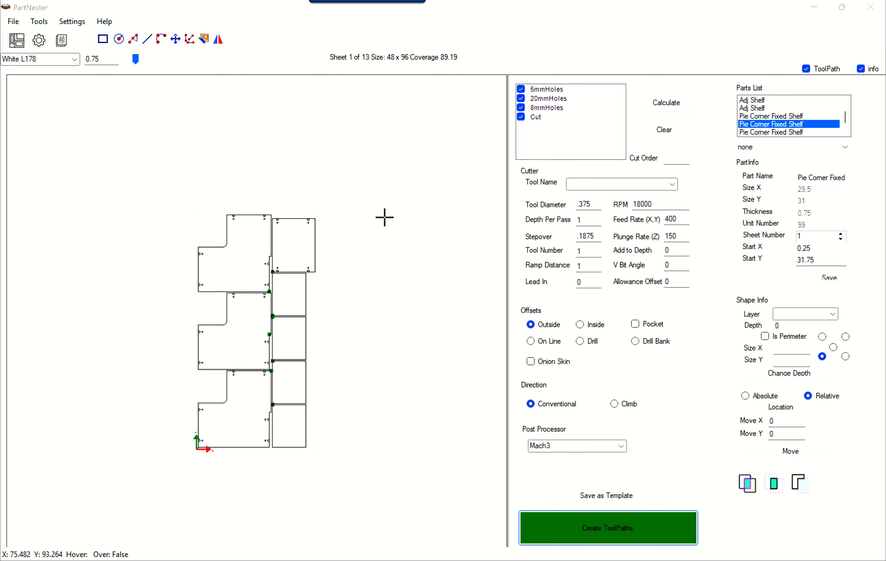
Open the parts list for the White L178 material and deselect every part
right_click(362, 251)
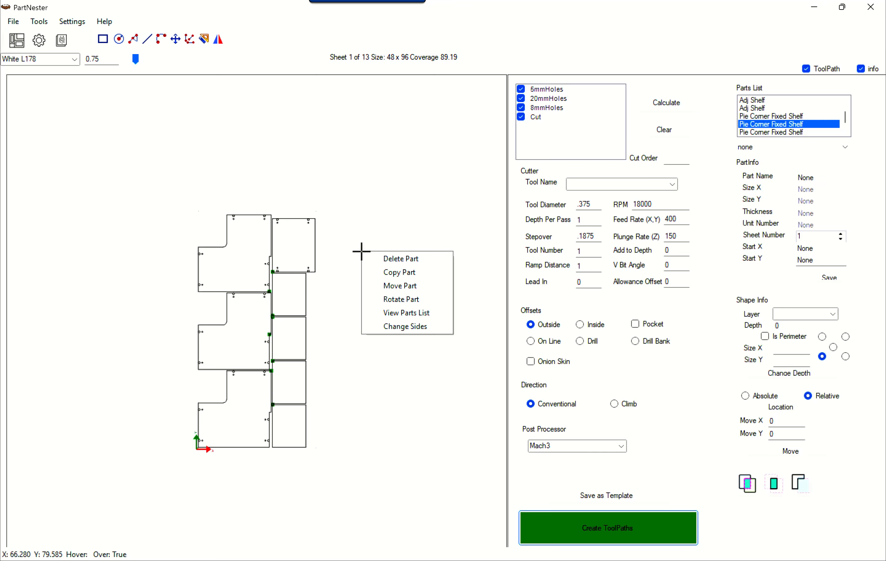
left_click(402, 321)
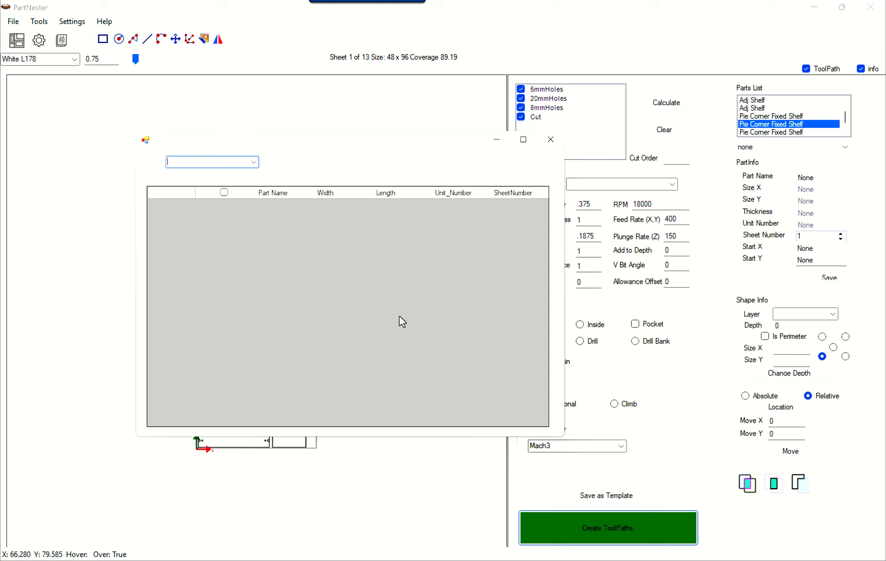
left_click(257, 165)
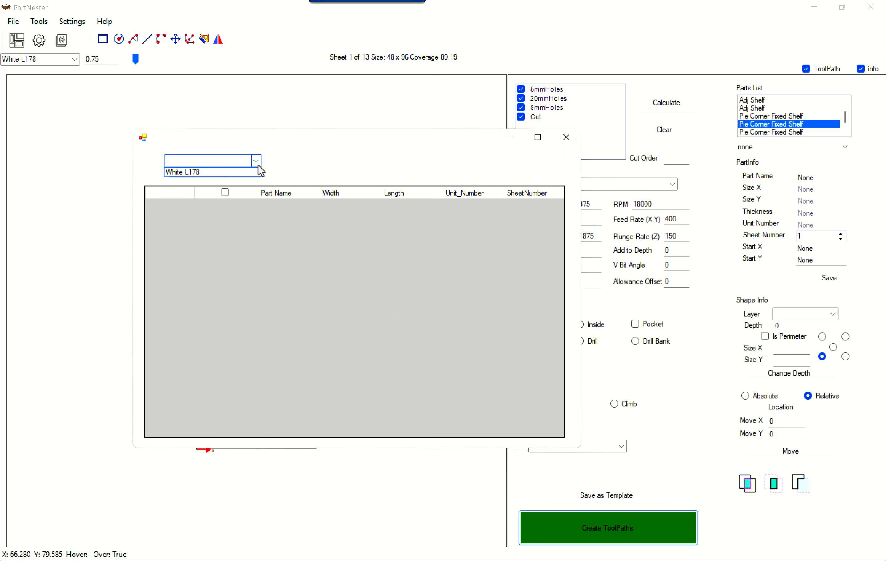
left_click(206, 171)
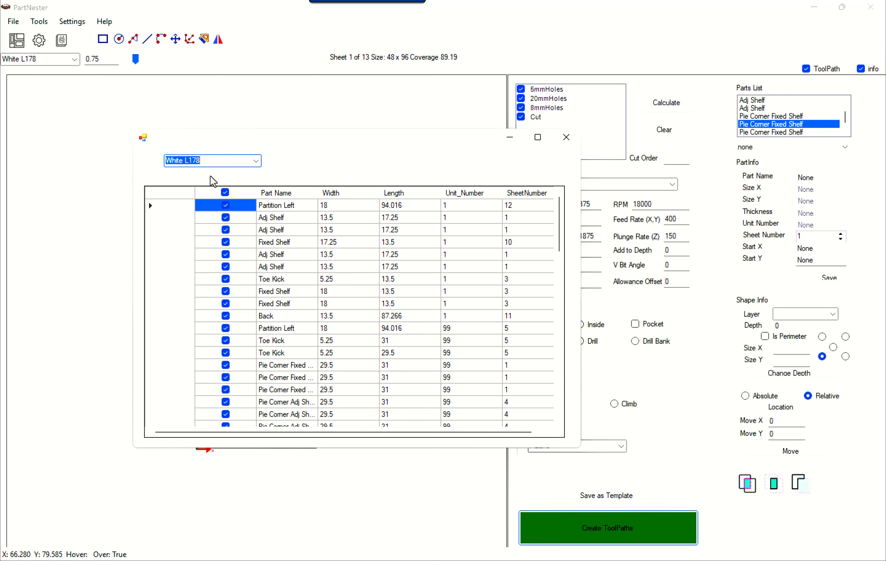
left_click(225, 192)
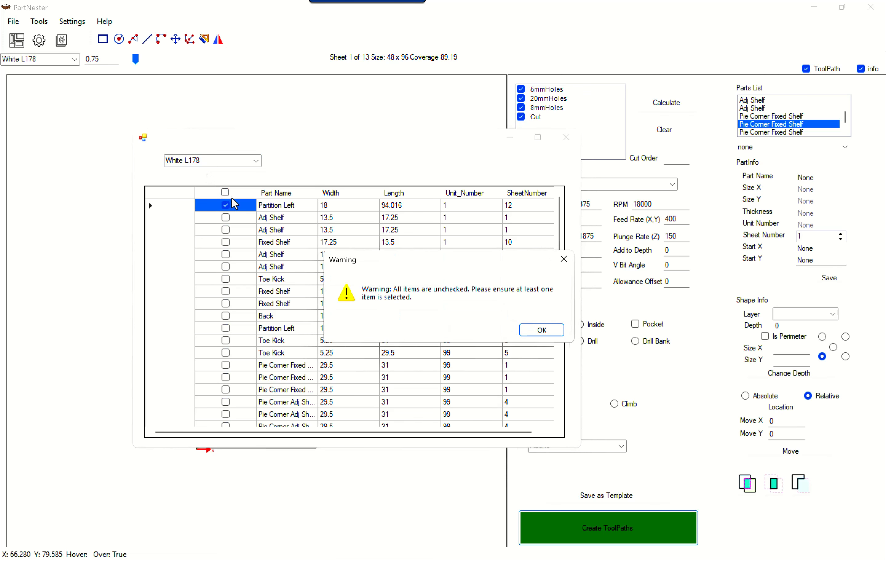
left_click(545, 333)
left_click(225, 205)
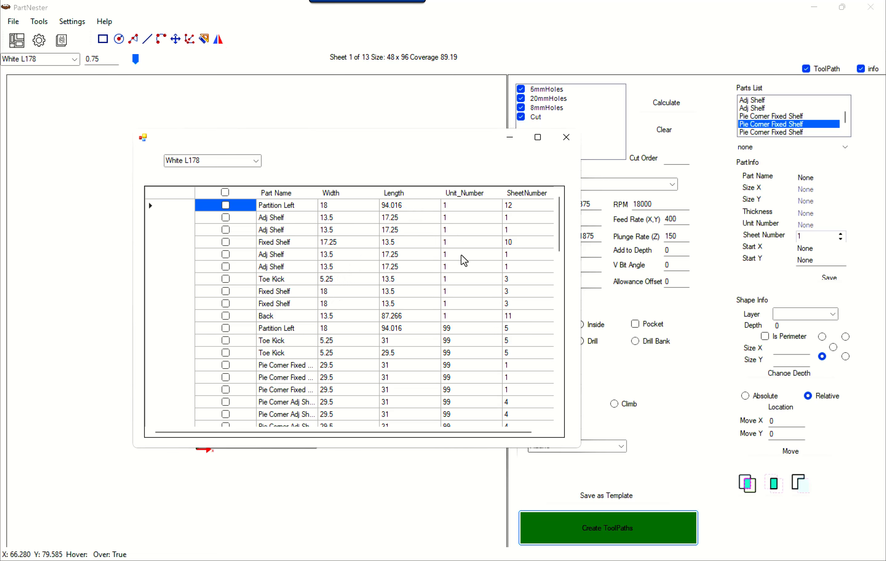
Sort the parts list by unit number so unit 99 comes first, and widen the Part Name column to show full names
left_click_drag(353, 148, 333, 190)
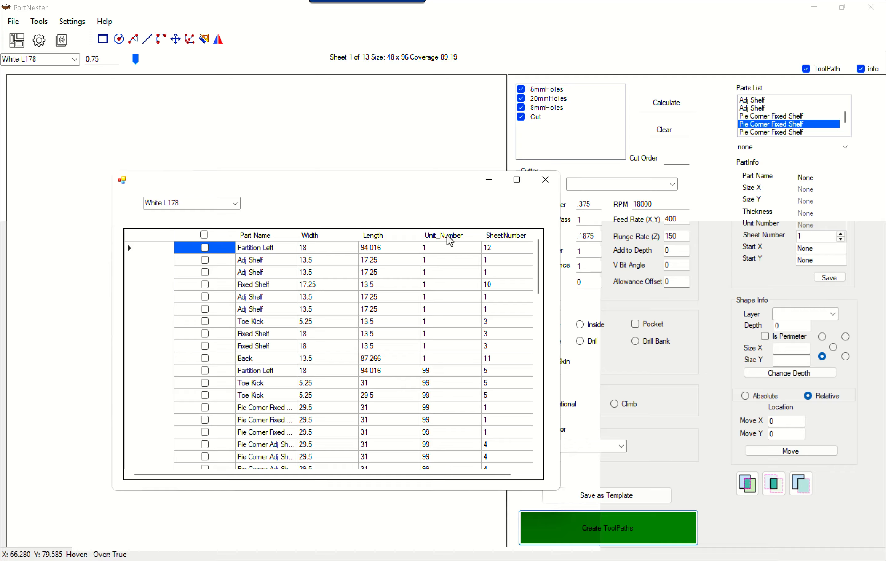
left_click(447, 236)
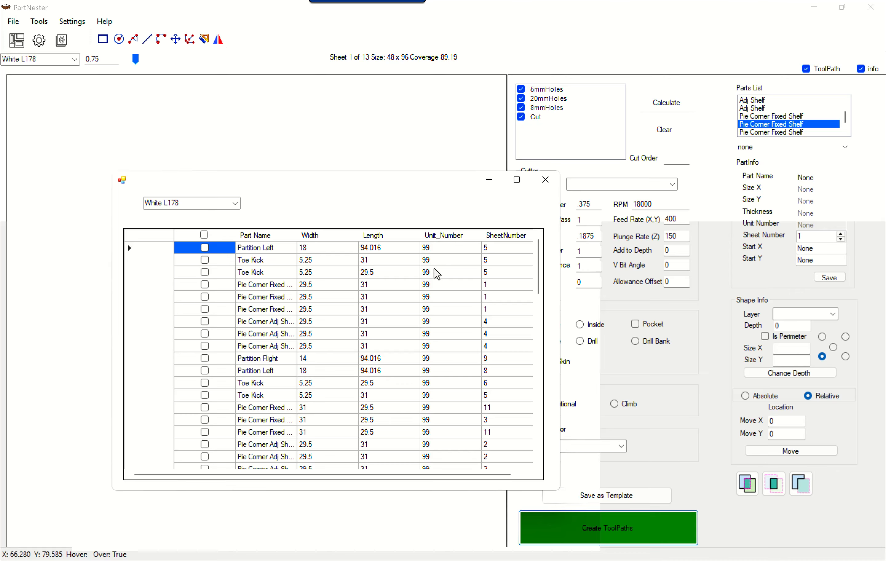
left_click(262, 288)
left_click_drag(297, 236, 372, 236)
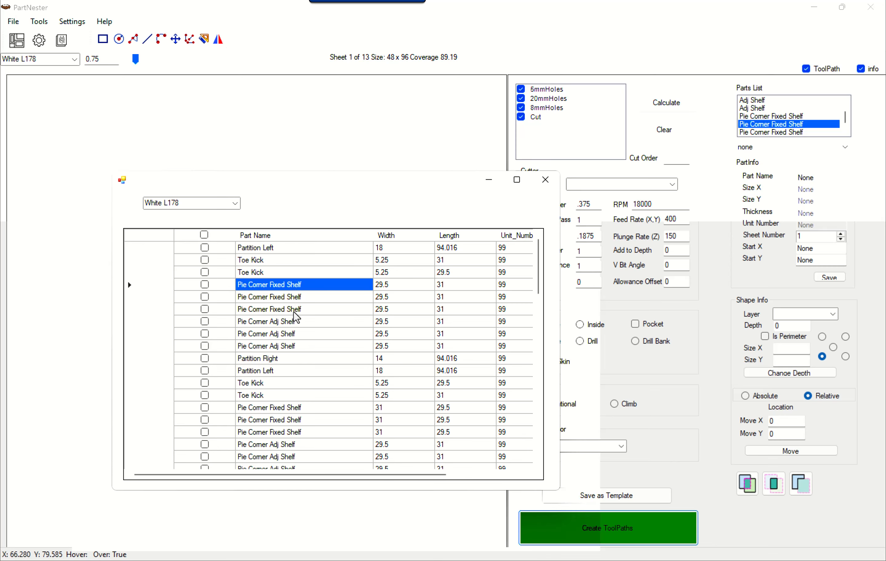
Include only one 29.5 x 31 and one 31 x 29.5 Pie Corner Fixed Shelf from unit 99, and renest the parts
left_click(275, 410)
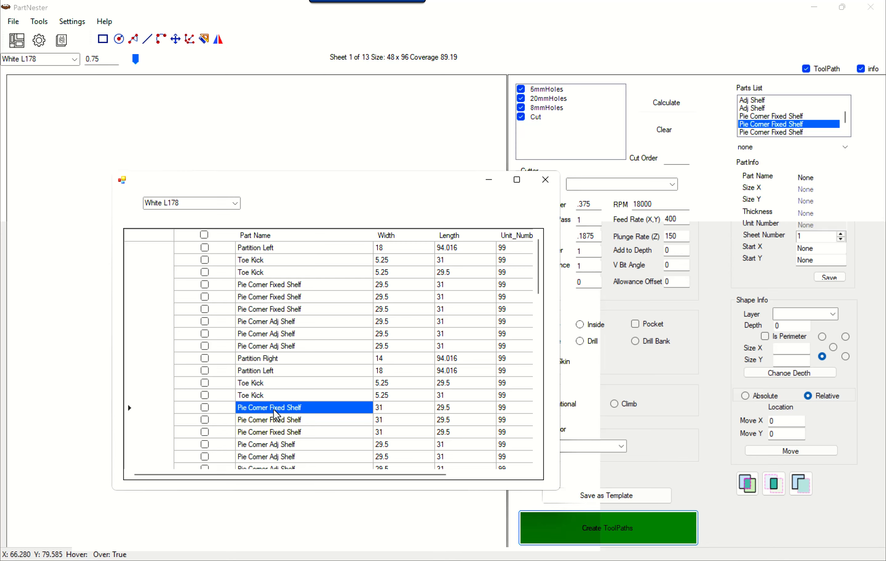
left_click(205, 285)
left_click(205, 408)
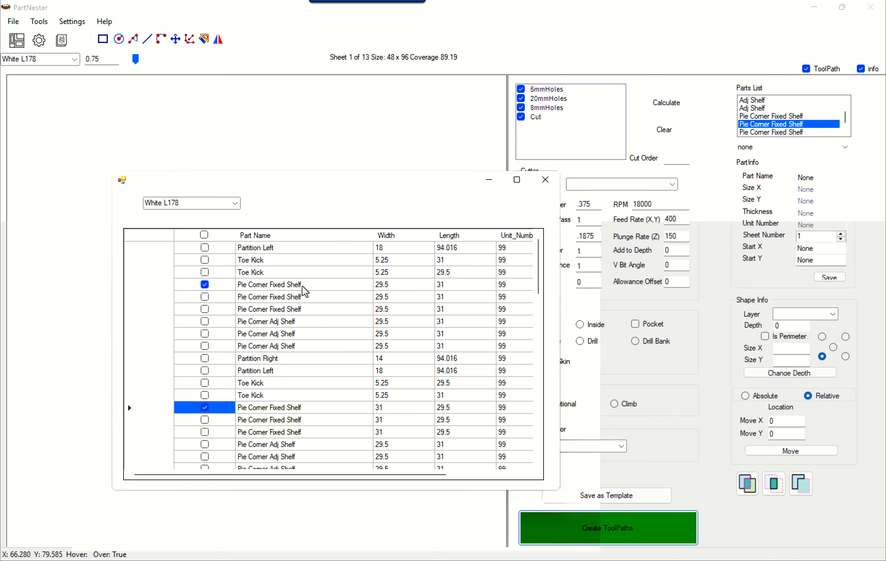
left_click_drag(348, 181, 312, 211)
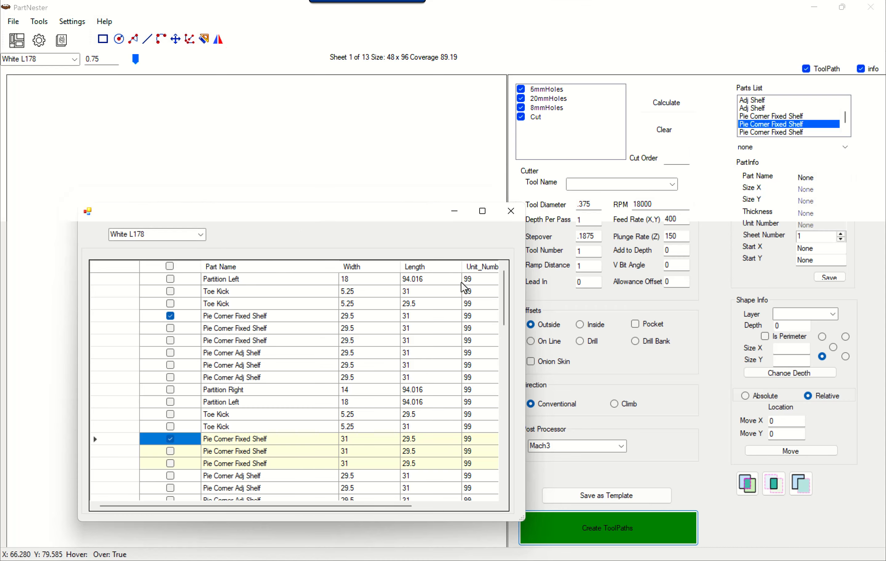
left_click(512, 212)
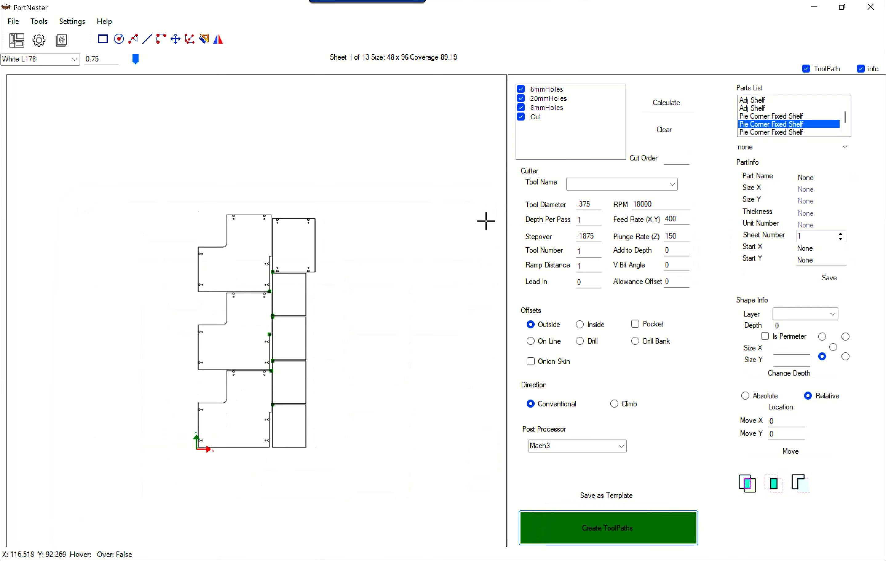
left_click(20, 47)
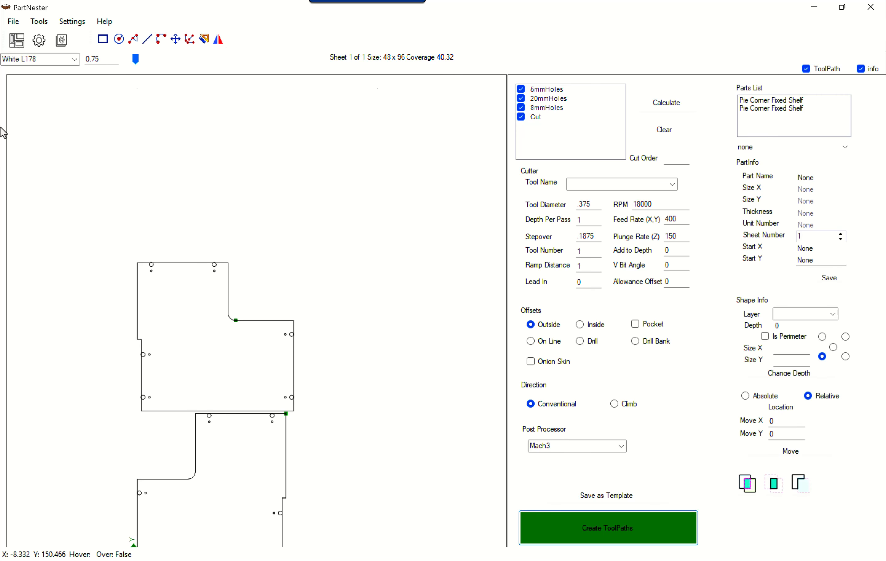
Move the two nested Pie Corner Fixed Shelf parts to leave a wider gap between them on the sheet
left_click(186, 329)
left_click_drag(195, 344, 249, 221)
left_click_drag(220, 481, 300, 391)
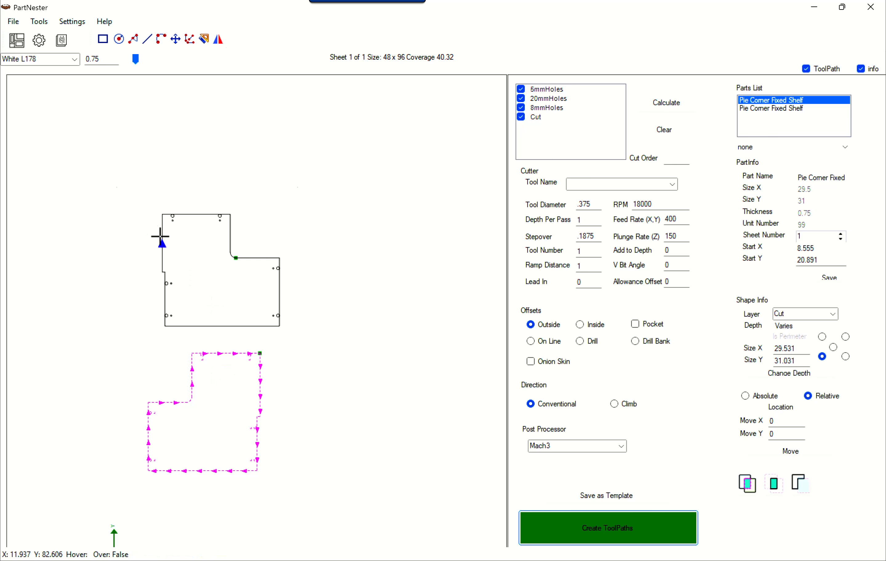
scroll(137, 228, "up", 2)
left_click(136, 228)
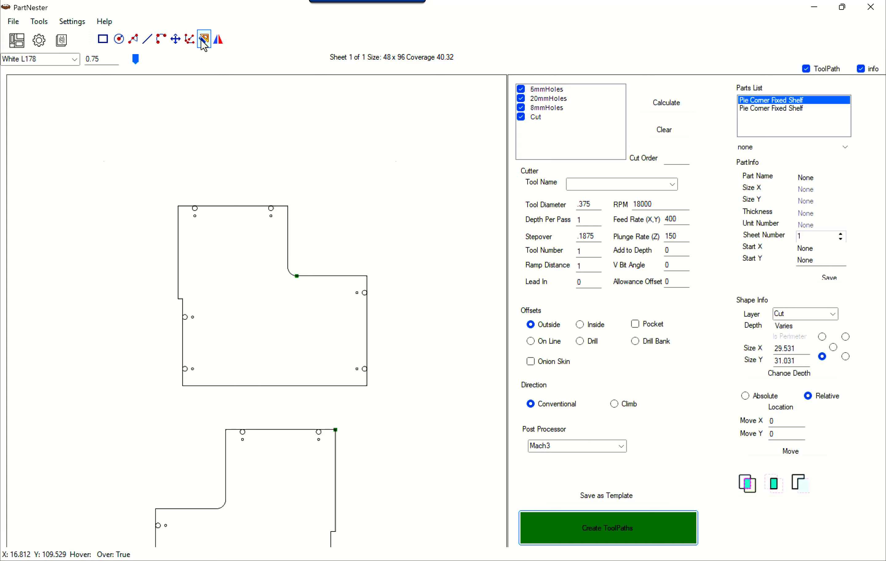
Measure the width of the small notch on the upper shelf's left edge
scroll(188, 324, "up", 1)
scroll(187, 324, "up", 2)
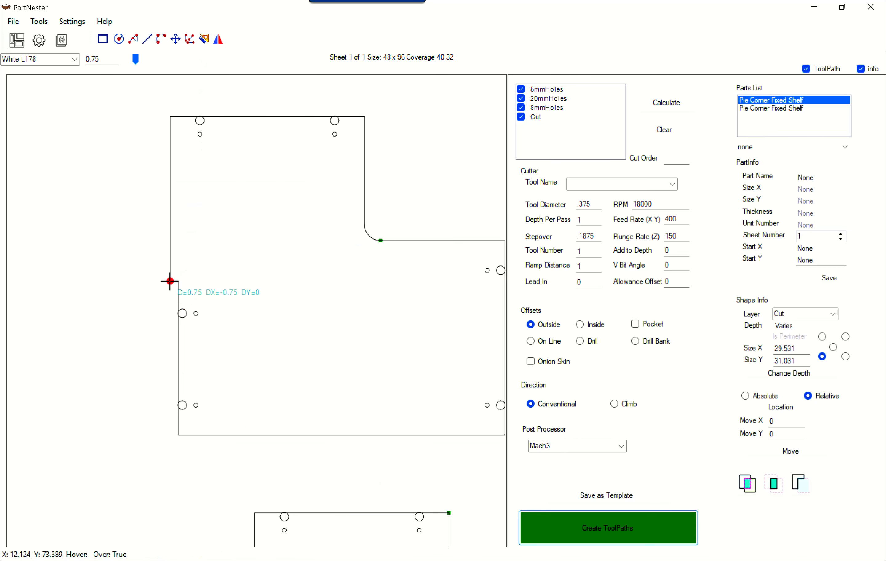
left_click(169, 281)
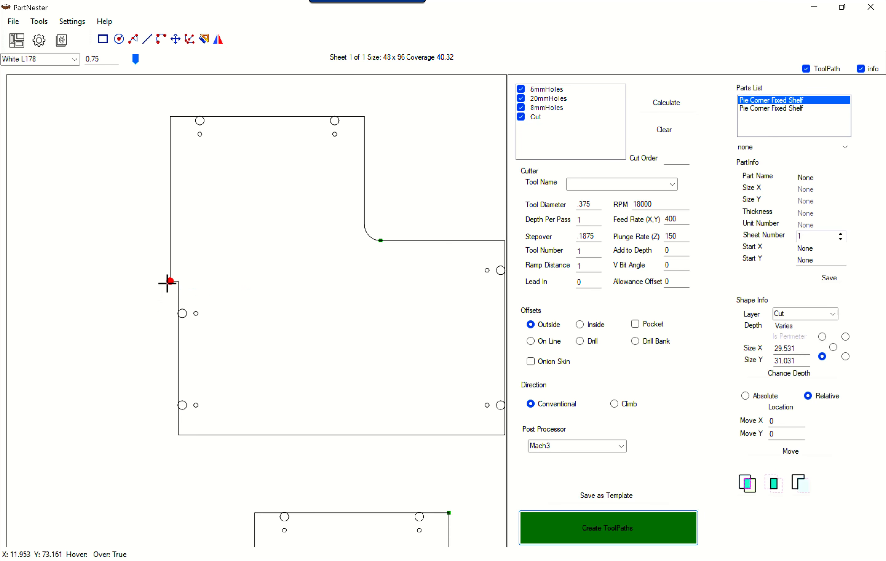
left_click(177, 282)
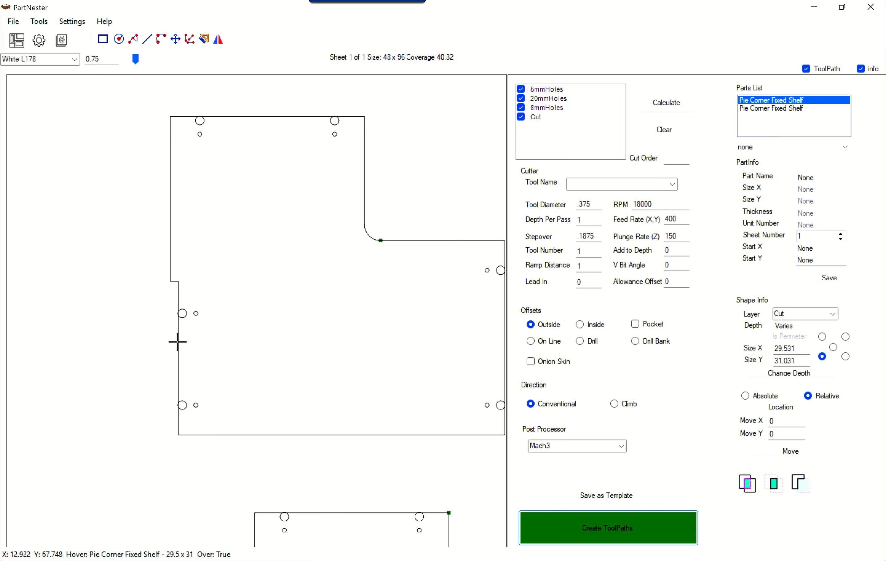
Draw a rectangle about 6.3 x 19.8 over the upper shelf's protruding left strip, ending at the notch's inner corner
scroll(180, 342, "down", 2)
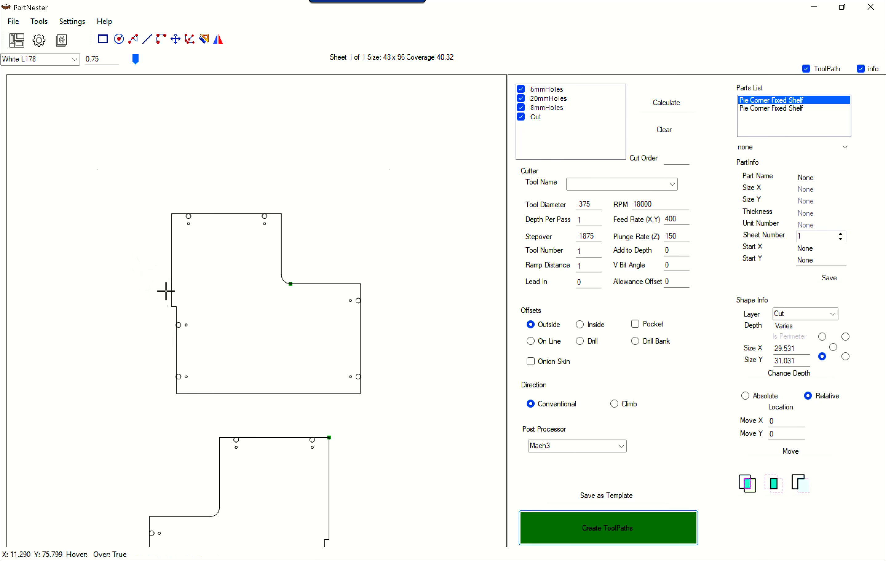
left_click(103, 39)
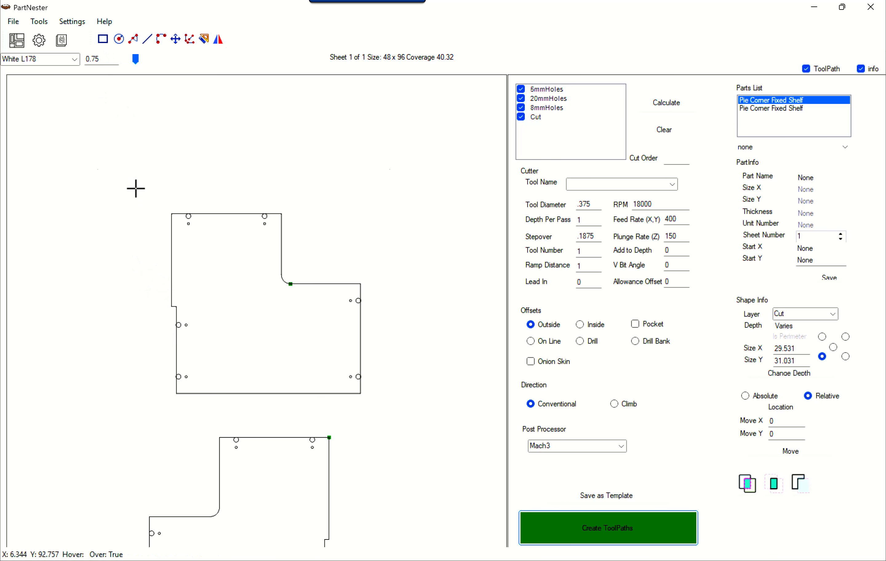
left_click_drag(138, 187, 180, 306)
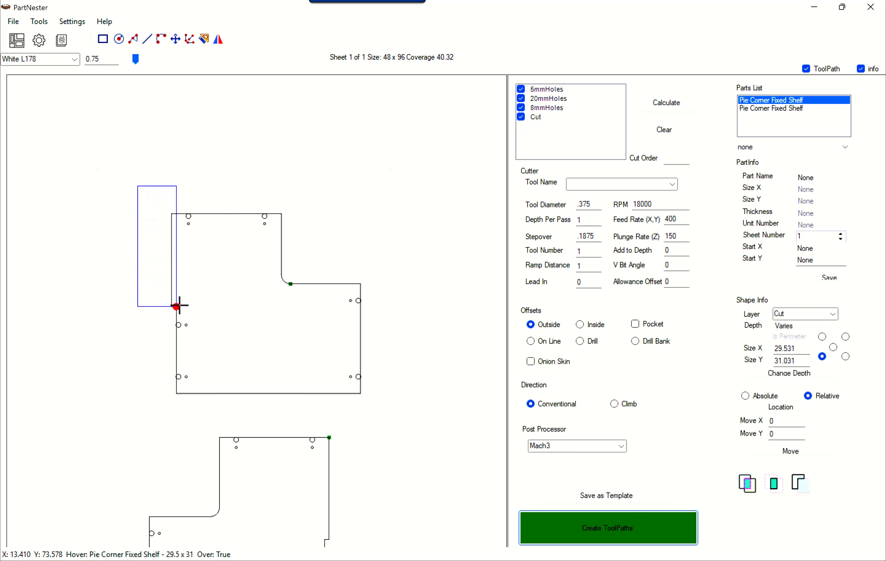
left_click_drag(179, 309, 178, 306)
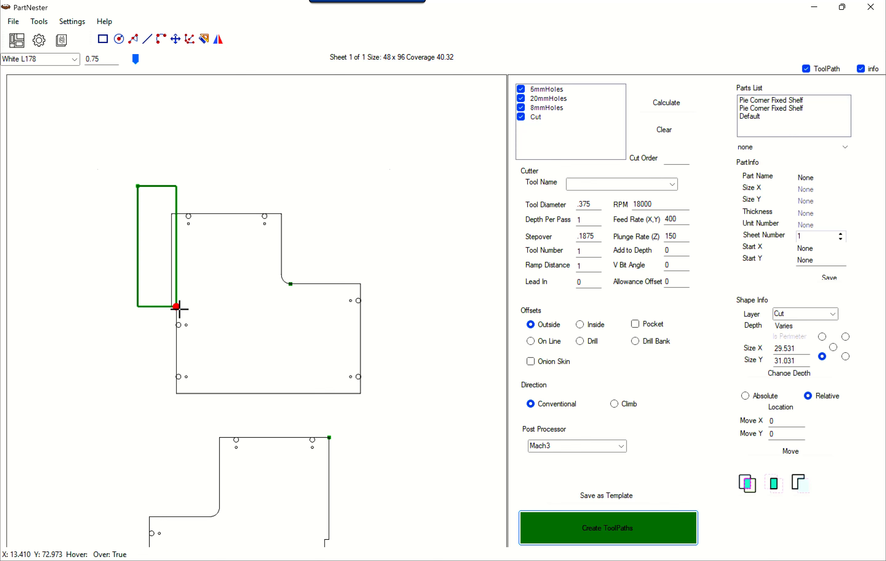
Compare the shape info of the new rectangle with that of the upper shelf's cut outline
scroll(180, 316, "up", 1)
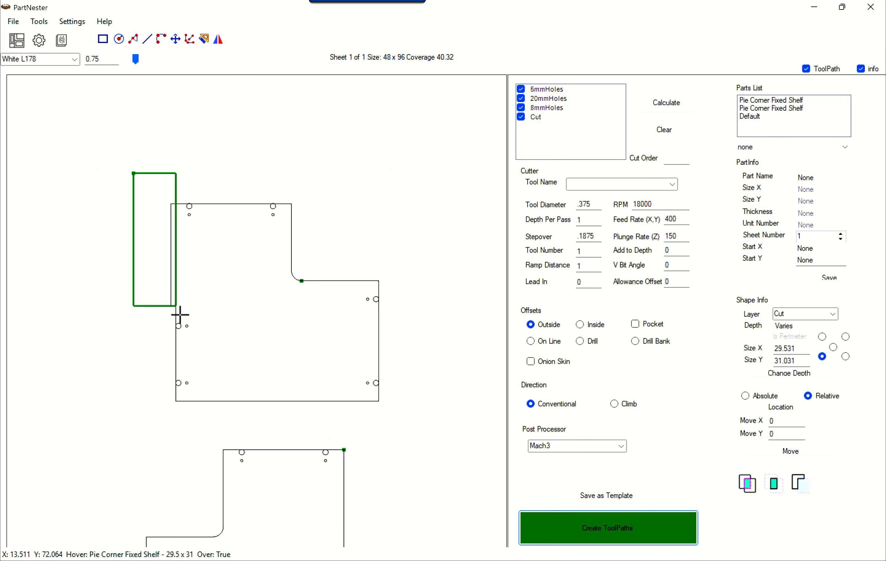
left_click(154, 307)
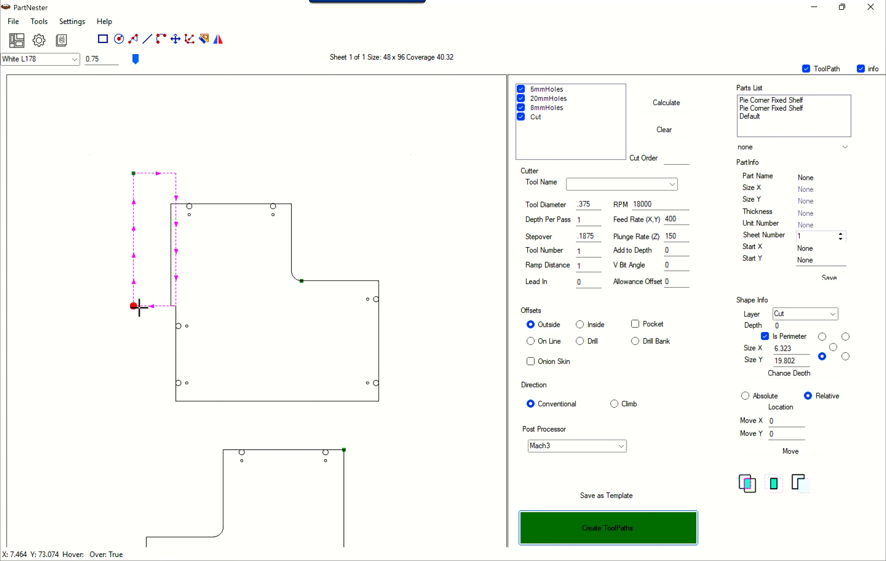
left_click(142, 319)
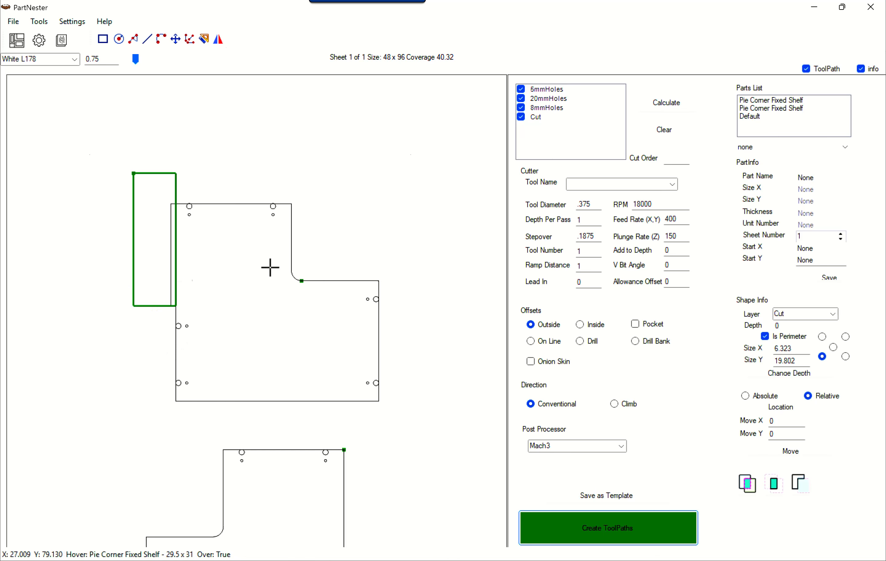
left_click(758, 118)
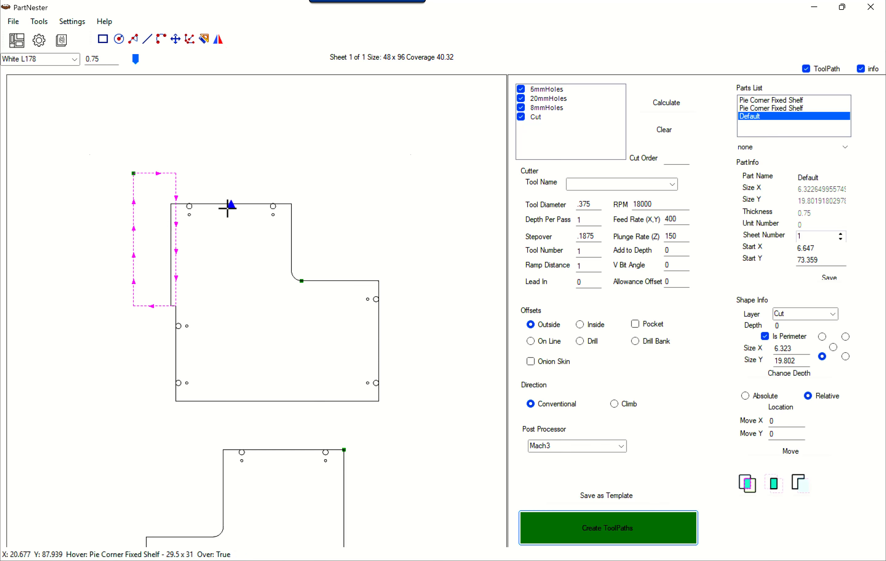
left_click(292, 240)
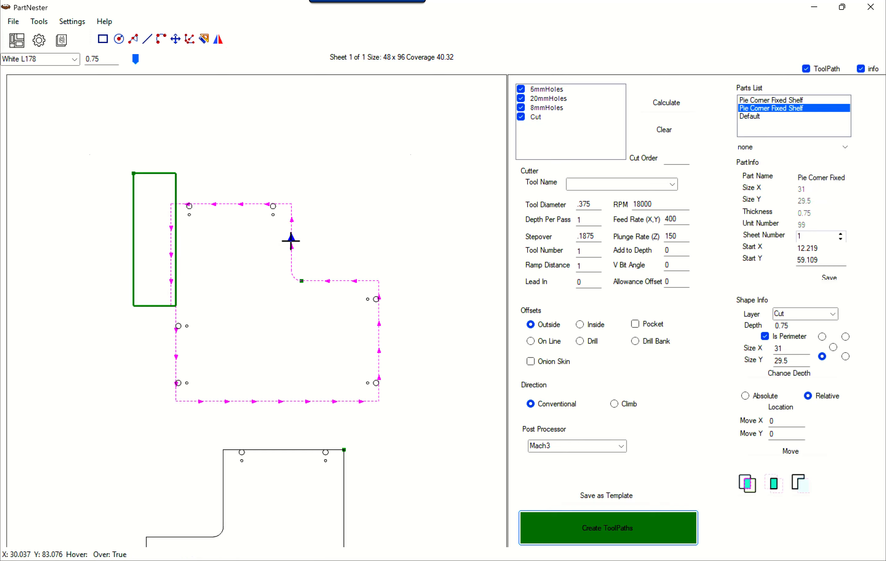
left_click(217, 186)
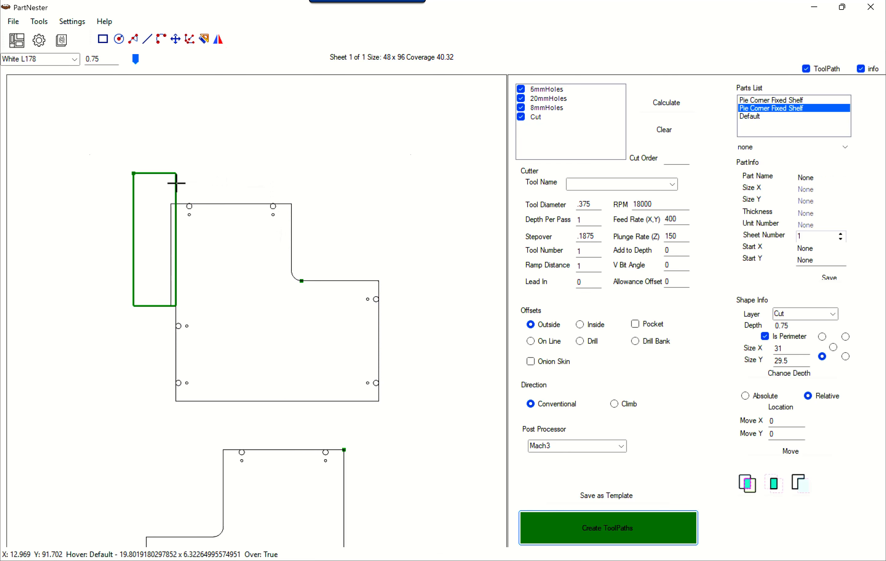
Turn off the Is Perimeter setting for the new rectangle and select the upper shelf's cut outline
left_click(176, 183)
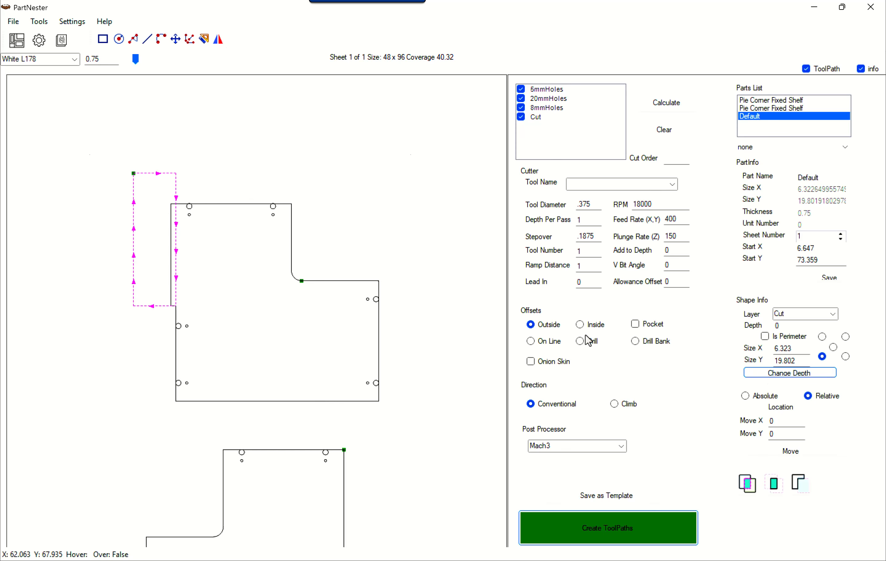
left_click(140, 306)
left_click(146, 307)
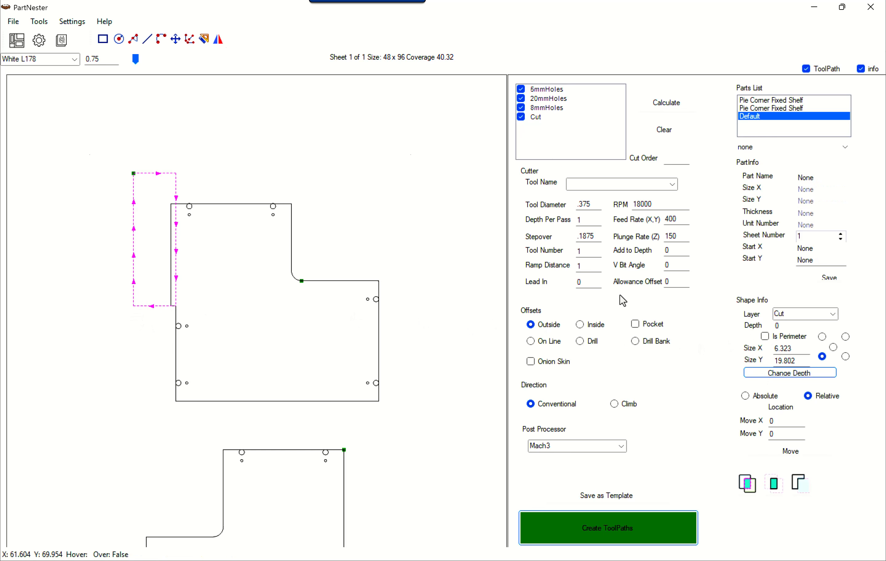
left_click(207, 272)
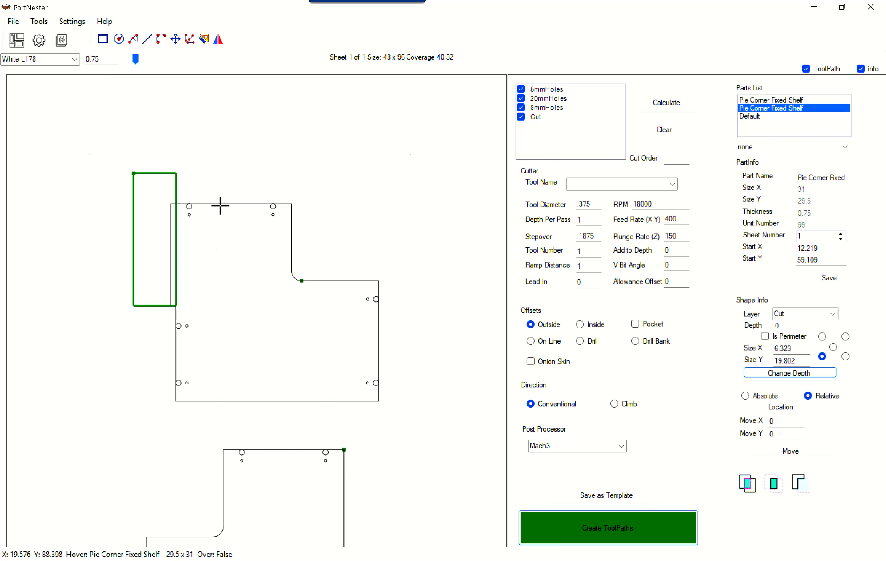
left_click(220, 205)
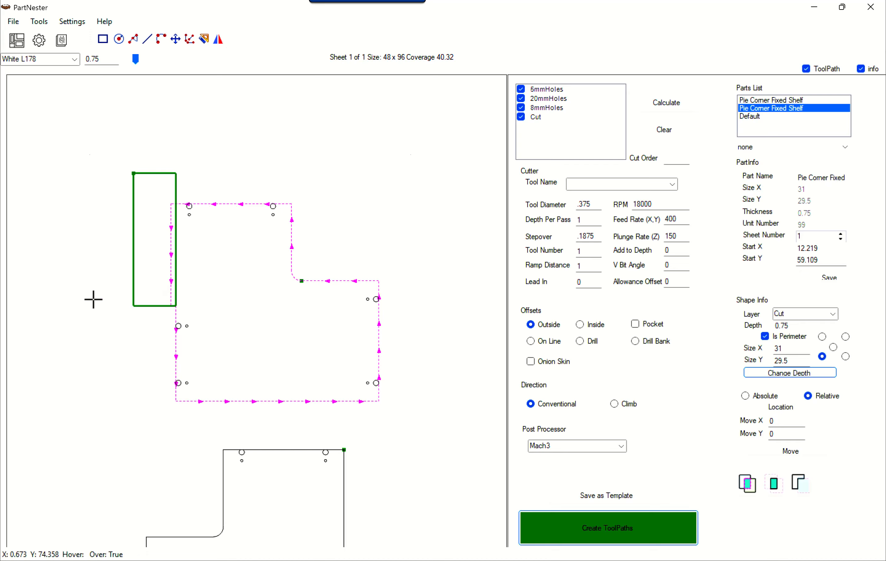
Merge the new rectangle into the upper shelf part and select the shelf's cut outline again
left_click(141, 307)
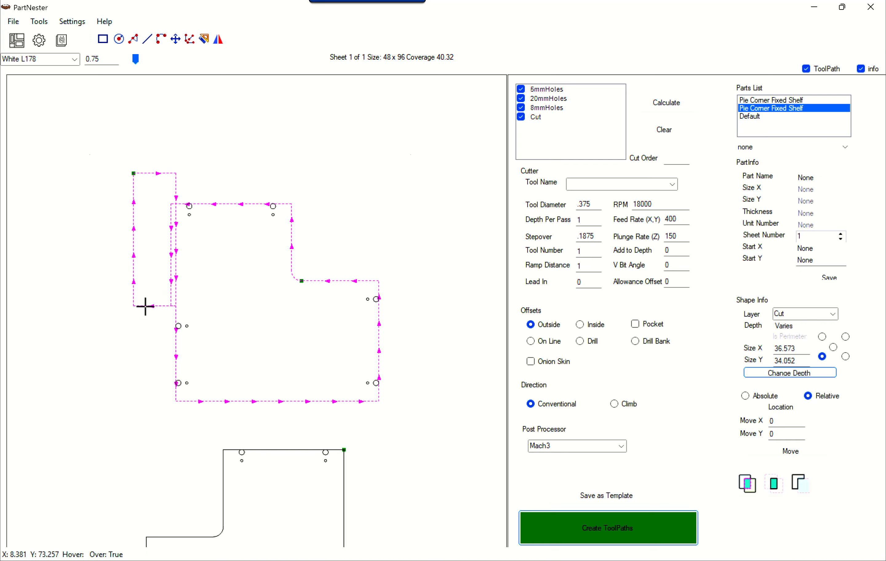
left_click(177, 309)
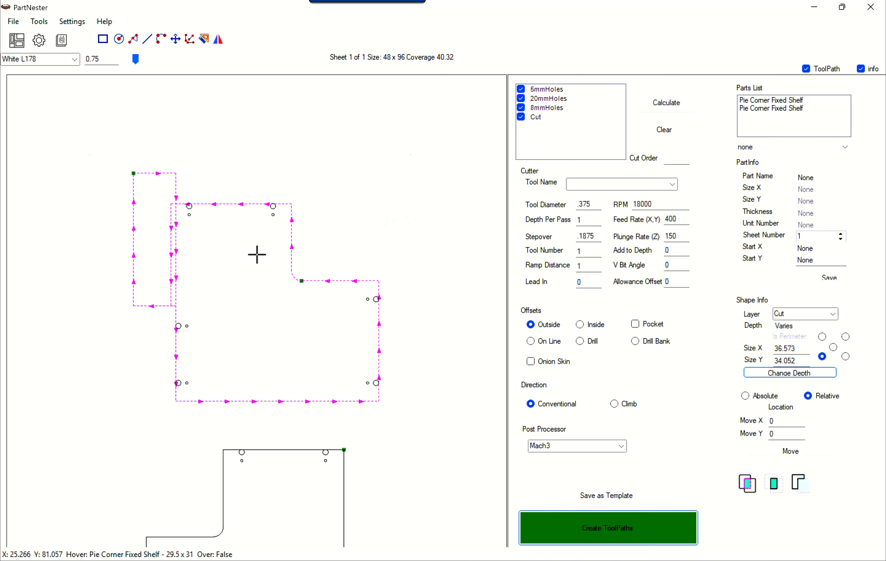
left_click(234, 255)
left_click(219, 204)
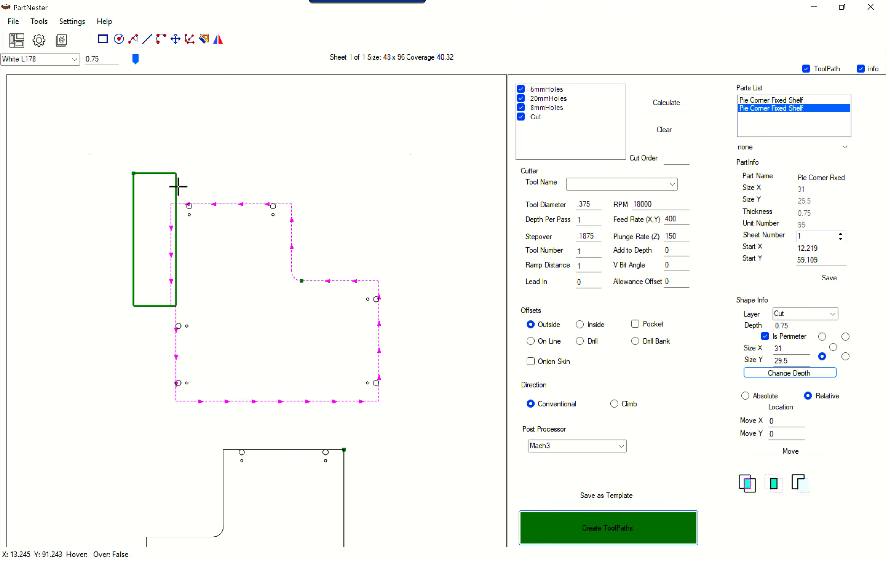
Check that the rectangle belongs to the upper Pie Corner Fixed Shelf by selecting the whole part
left_click(178, 187)
left_click(229, 204)
left_click(776, 109)
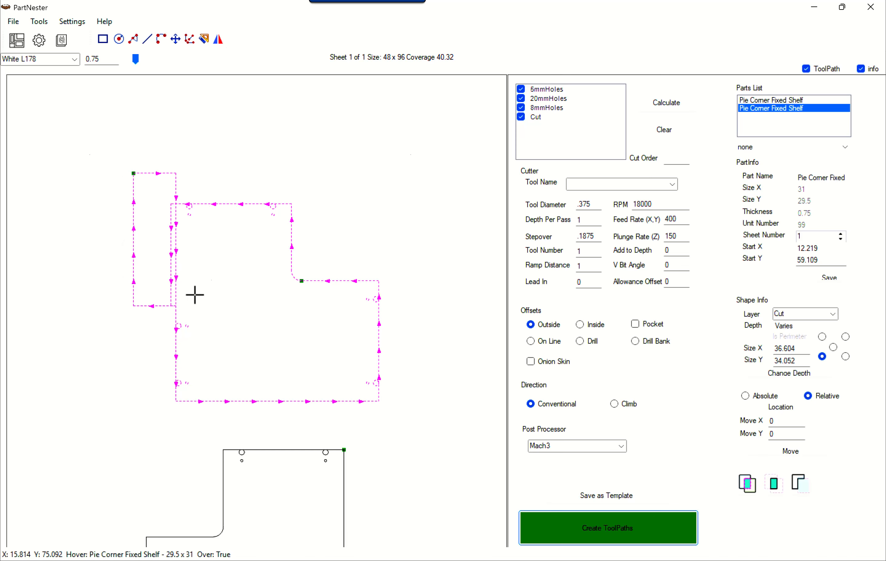
left_click(355, 222)
left_click(758, 110)
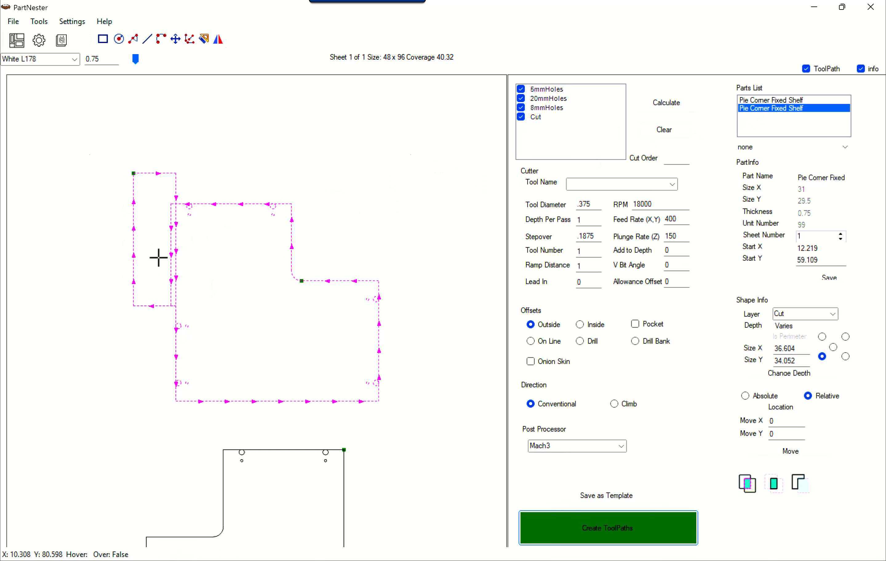
Subtract the rectangle from the upper shelf's cut outline to remove the protruding left strip, and select the trimmed outline
left_click(215, 202)
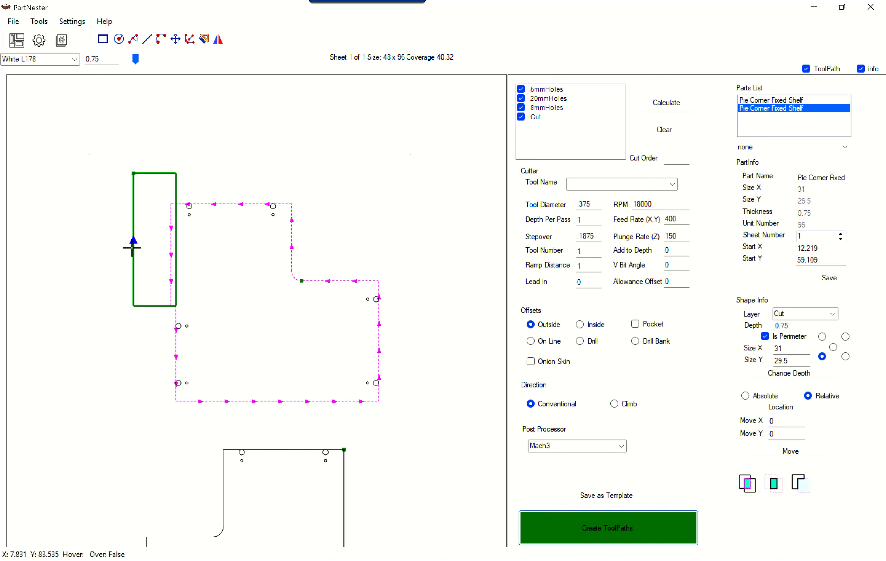
left_click(144, 306)
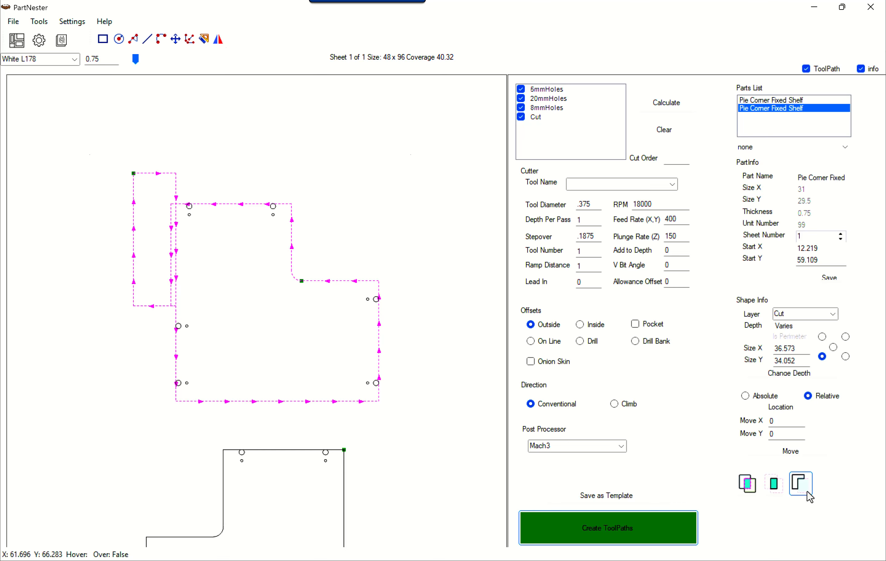
left_click(798, 478)
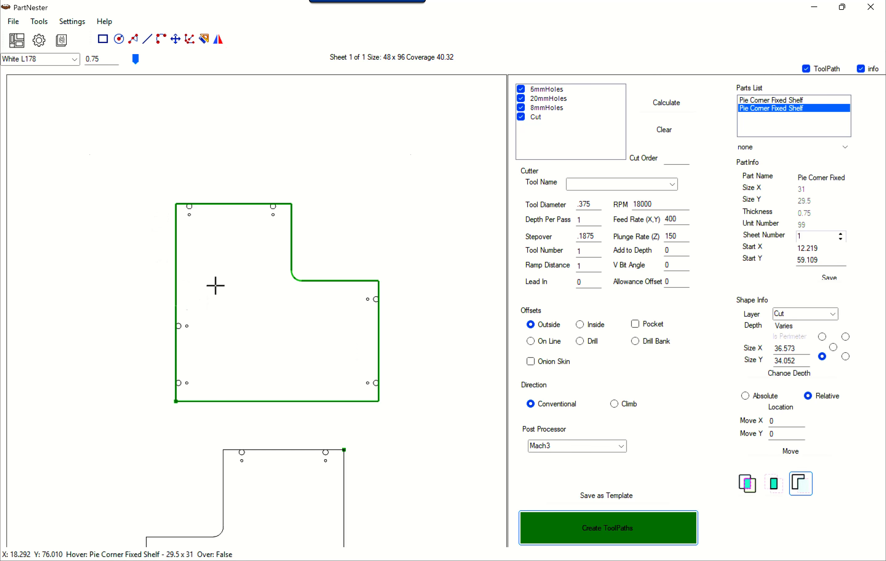
left_click(235, 204)
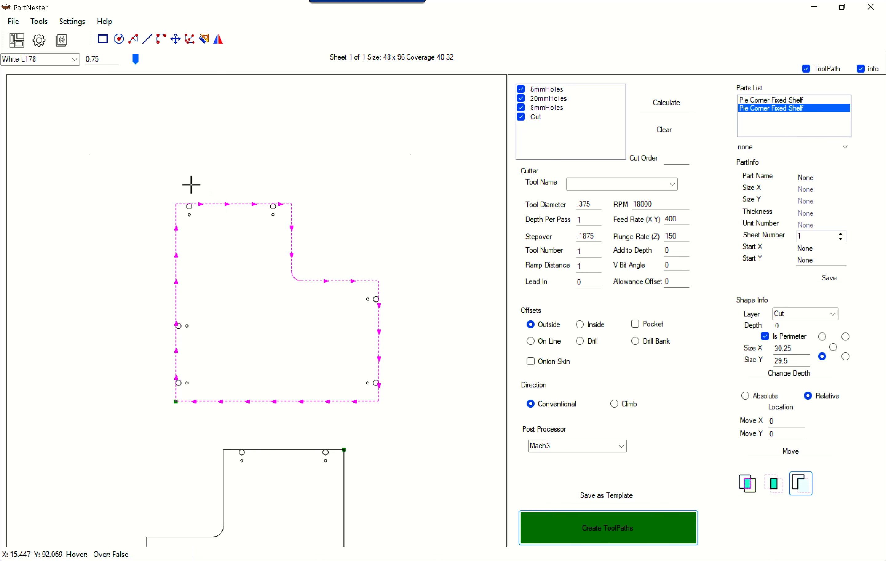
Draw a rectangle about 37.1 x 5.1 against the upper shelf's bottom edge, ending at its lower right corner, and turn off its Is Perimeter setting
left_click(104, 41)
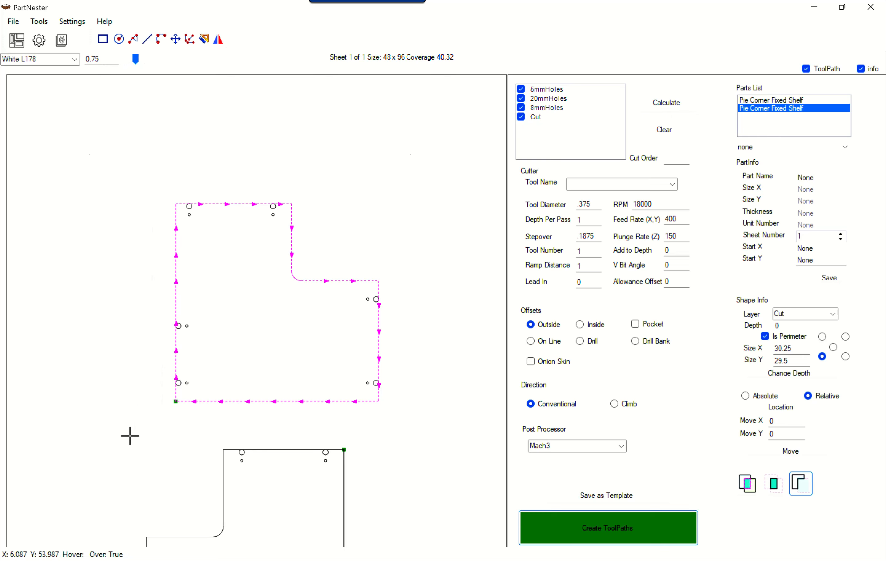
left_click_drag(130, 436, 379, 401)
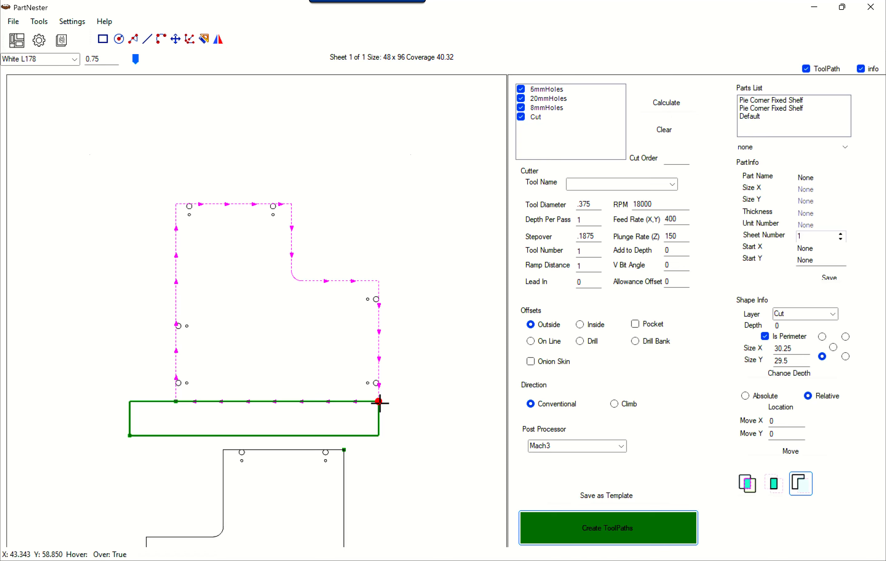
left_click(758, 116)
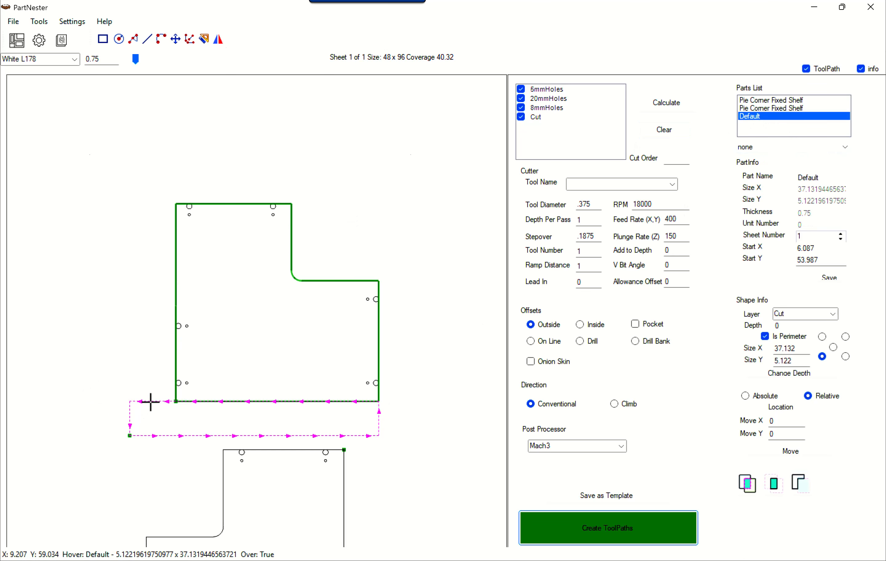
left_click(765, 336)
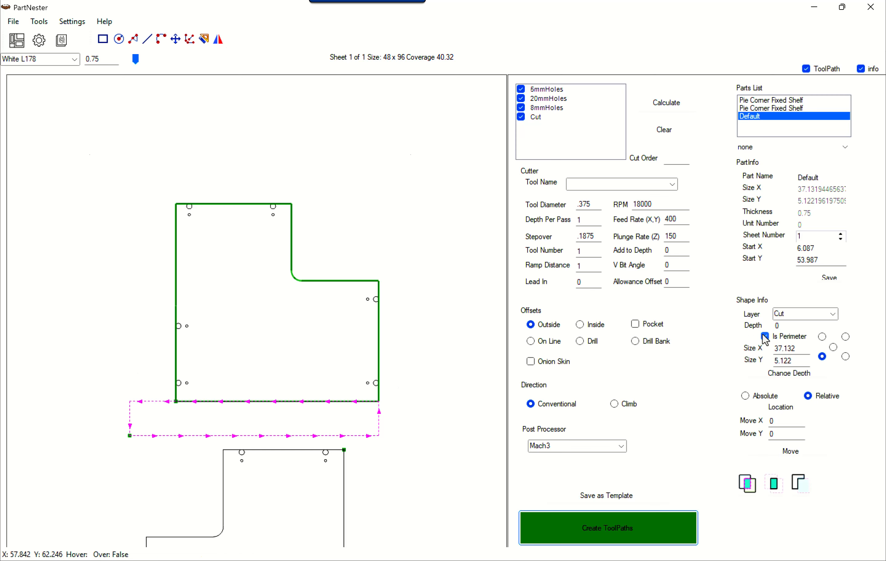
left_click(783, 373)
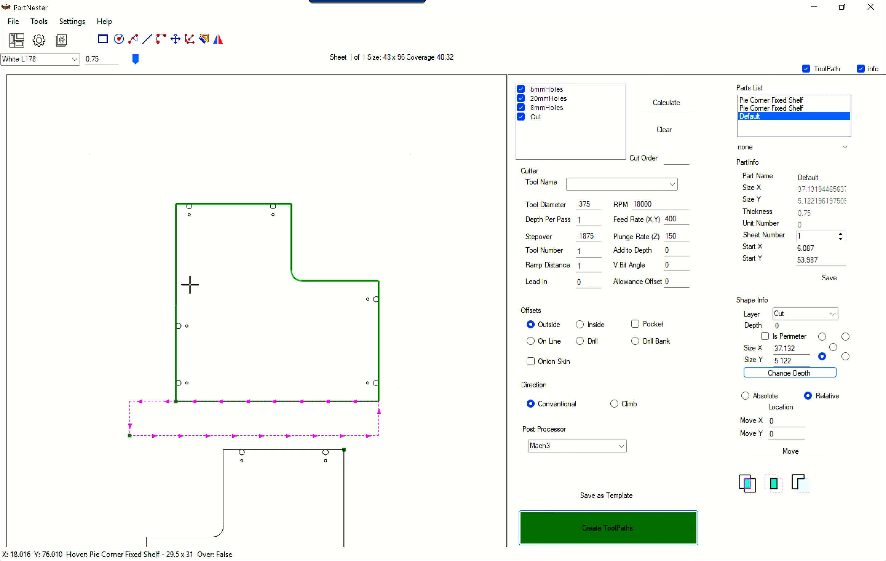
Merge the rectangle below the bottom edge into the upper shelf part, starting from the shelf's cut outline
left_click(176, 273)
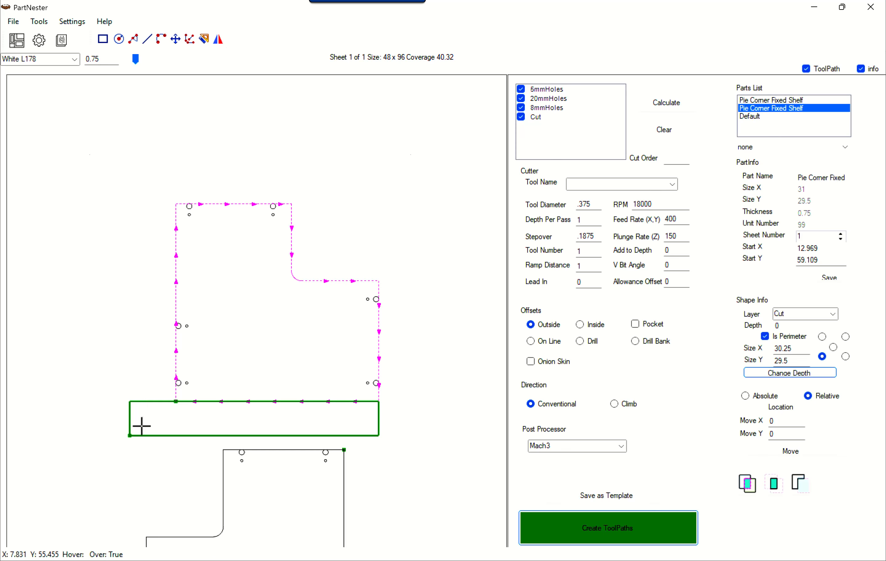
left_click(153, 402)
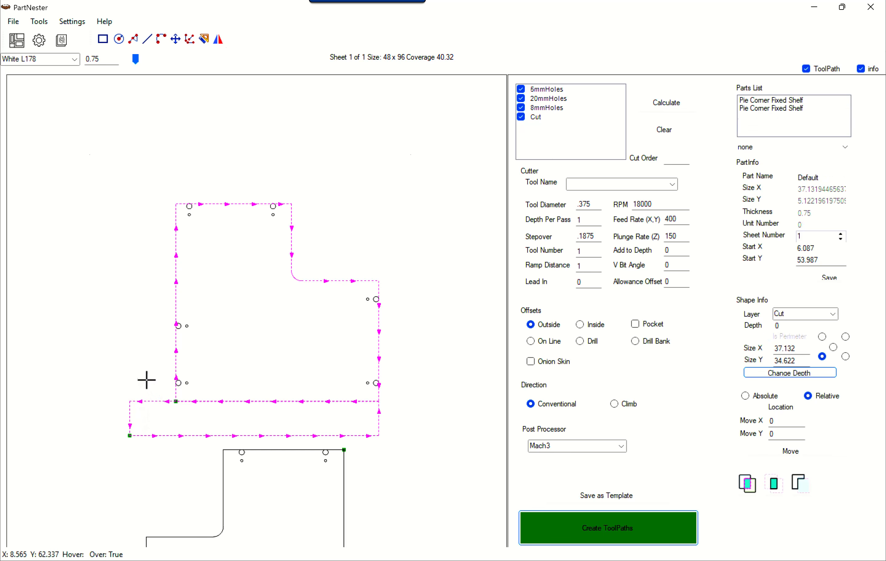
left_click(135, 314)
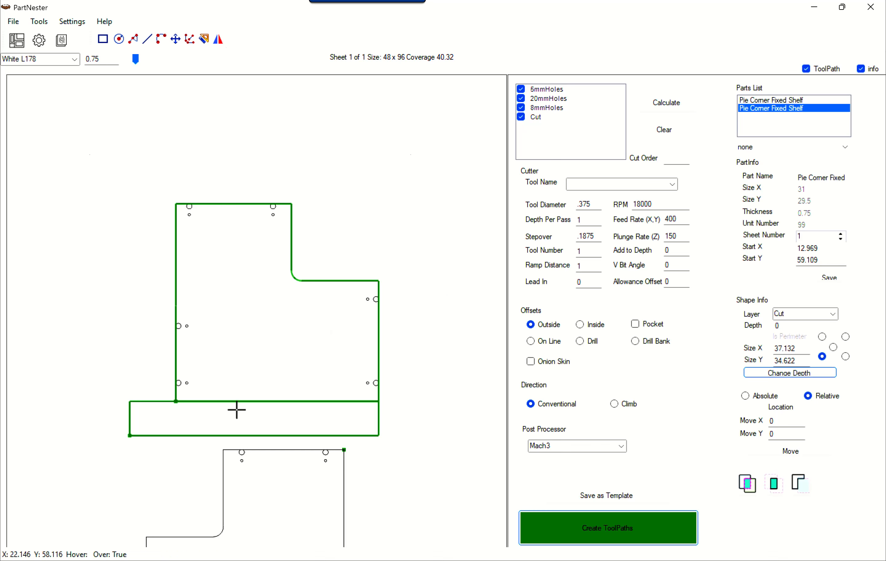
Move the rectangle at the shelf's bottom edge by a relative 1 in X and 0.75 in Y
left_click(151, 402)
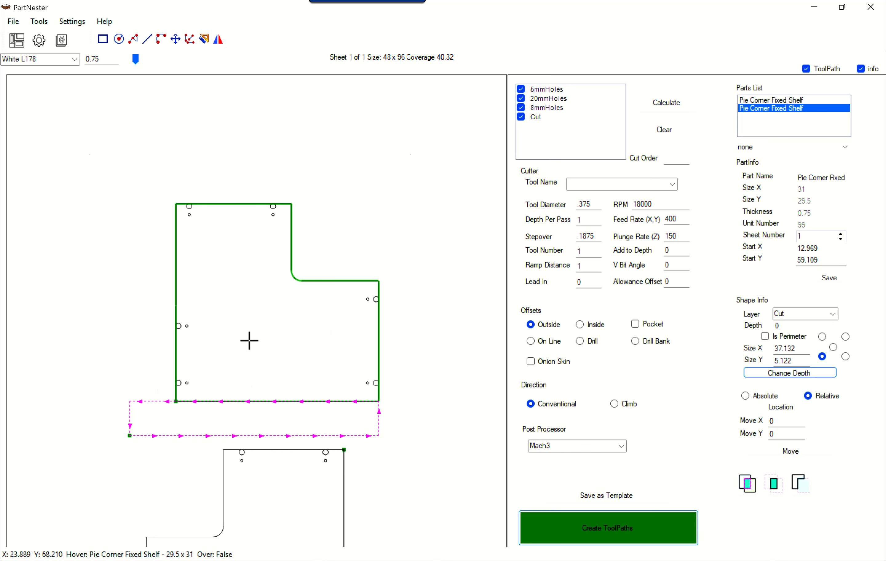
left_click(243, 330)
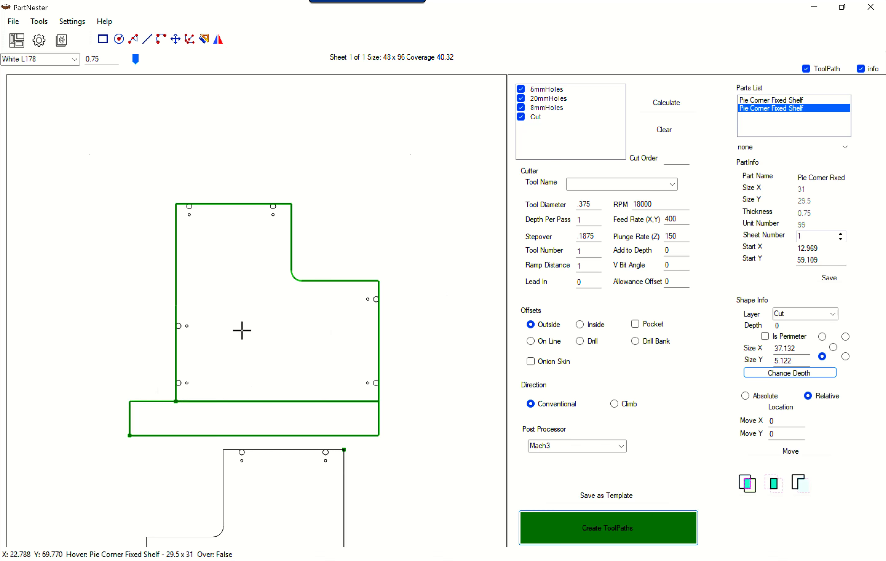
left_click(147, 403)
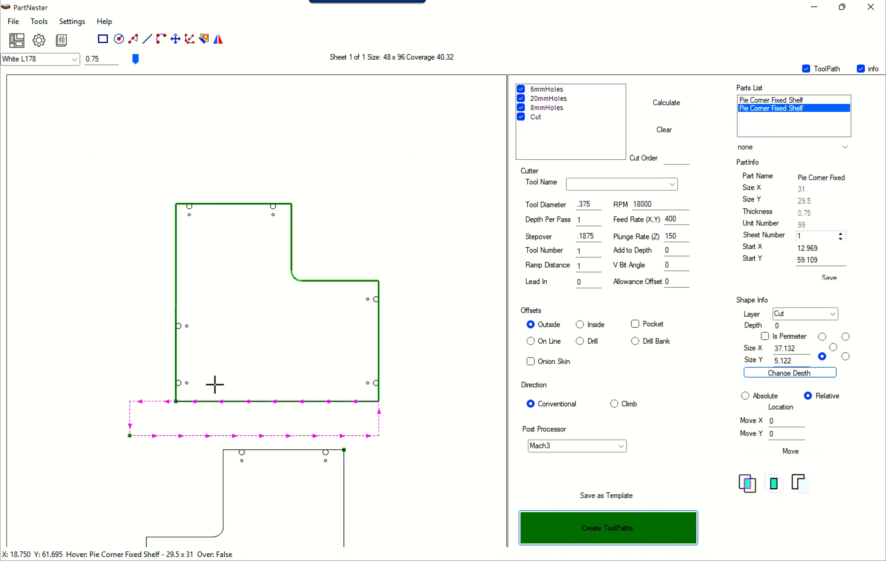
left_click(778, 420)
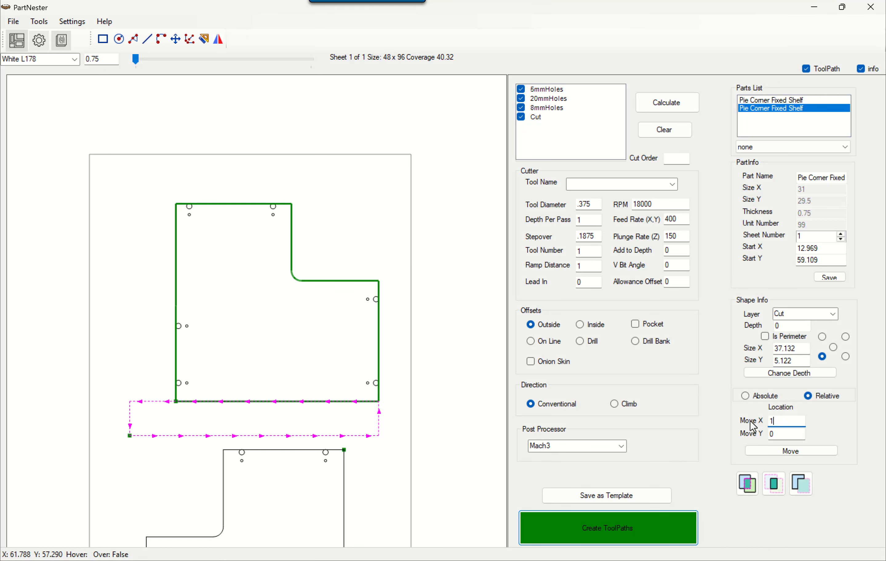
type("1")
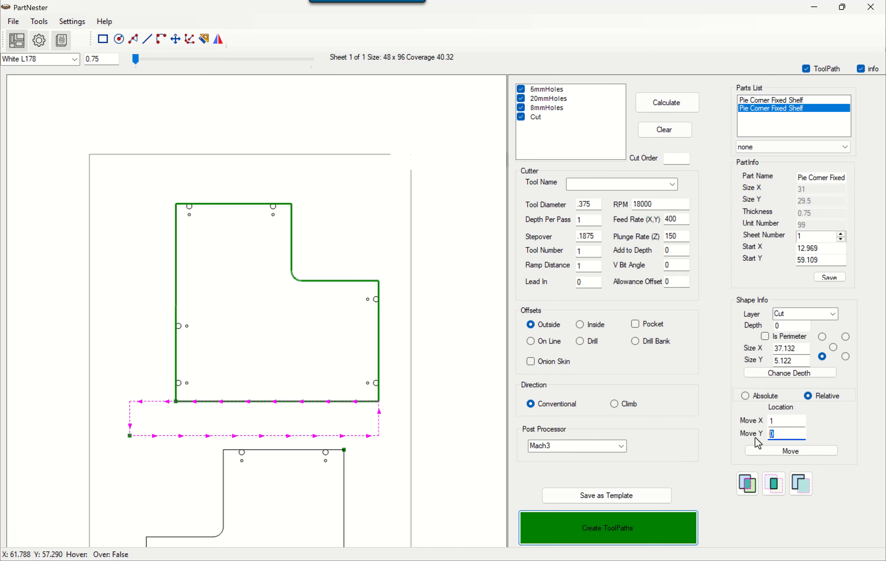
type(".75")
left_click(790, 451)
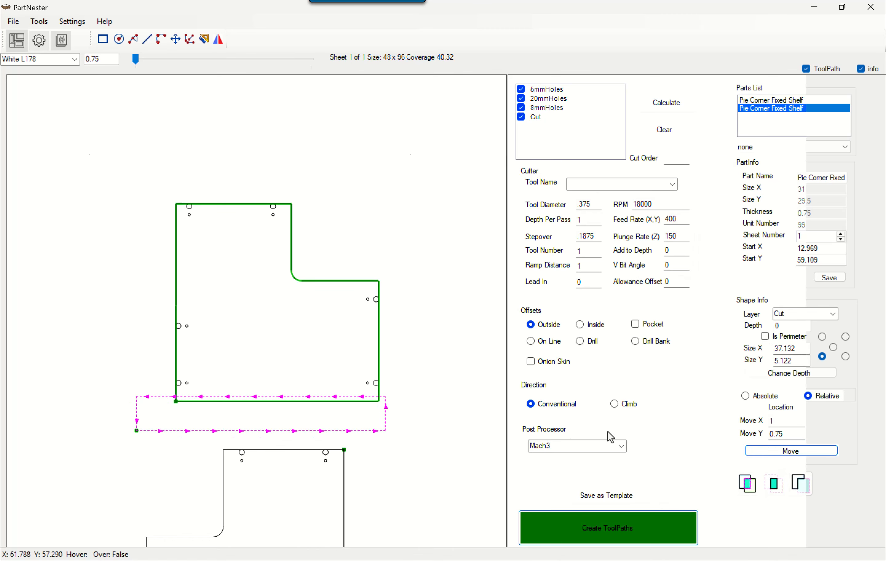
Subtract the moved rectangle from the upper shelf's cut outline to trim its bottom edge
left_click(174, 349)
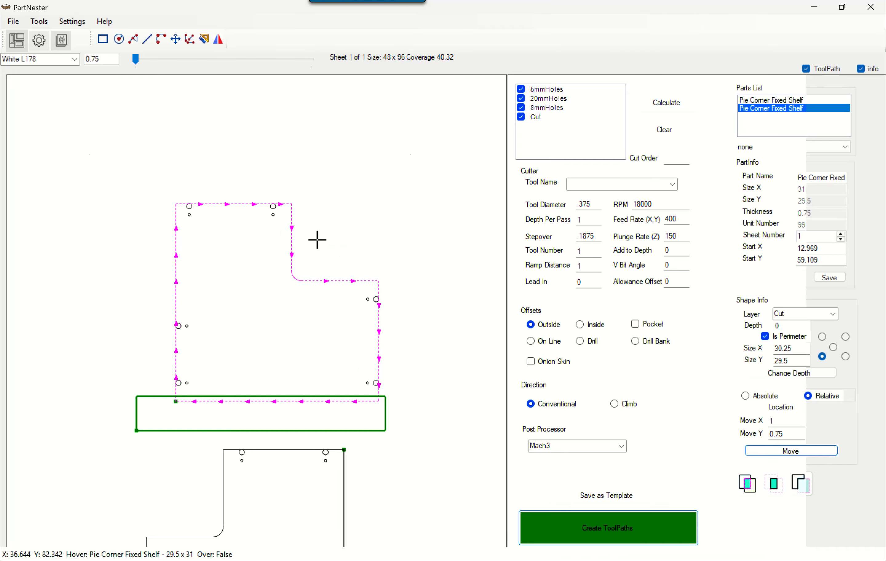
left_click(156, 399)
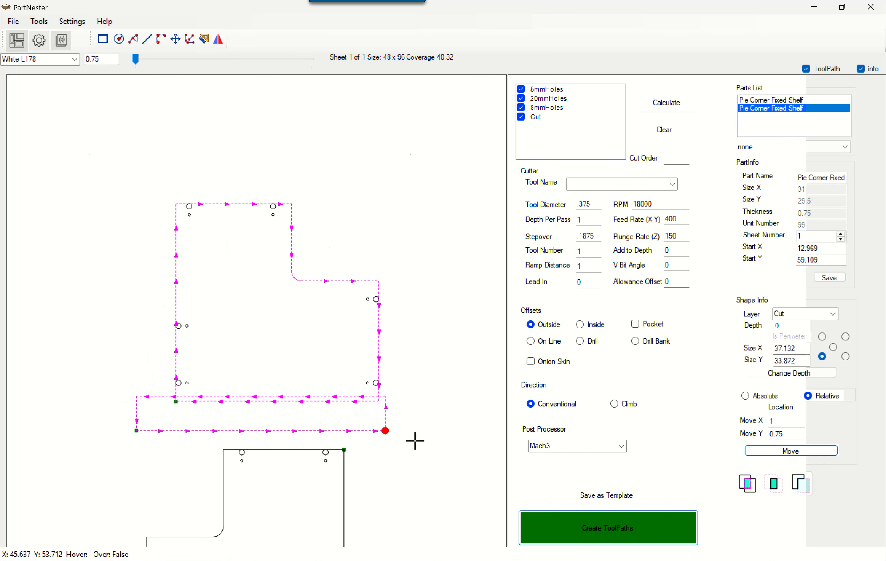
left_click(808, 487)
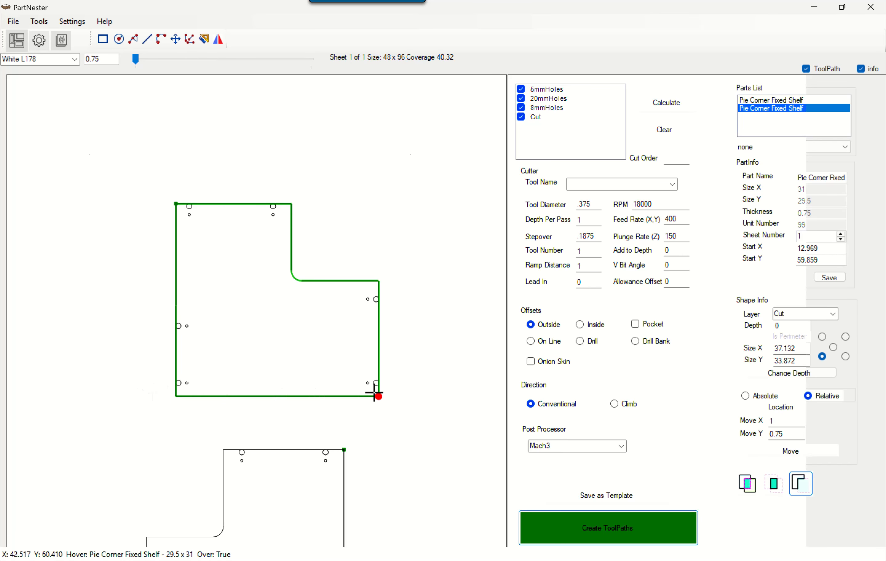
Set the depth of the upper shelf's trimmed cut outline to 0.75 and reselect the outline
left_click(318, 396)
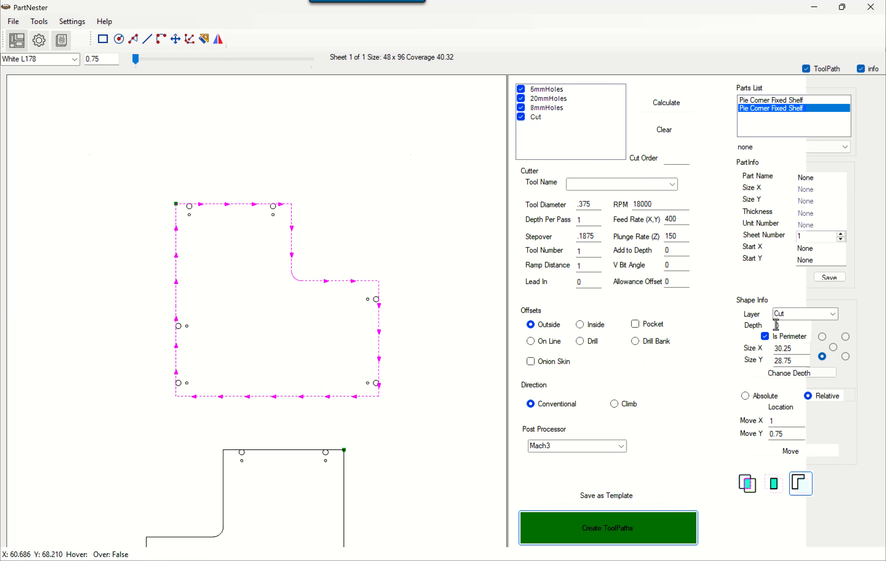
left_click(786, 326)
double_click(786, 327)
type(".75")
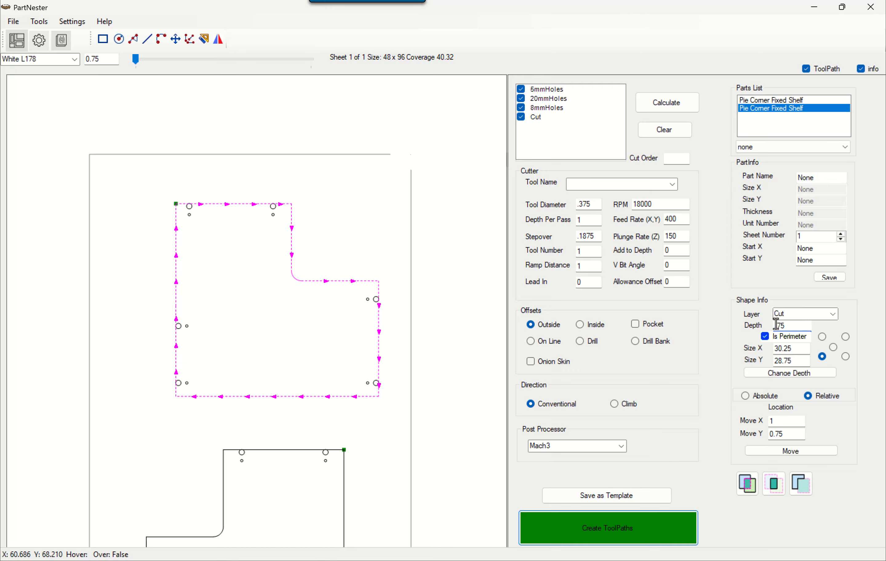
left_click_drag(792, 325, 767, 324)
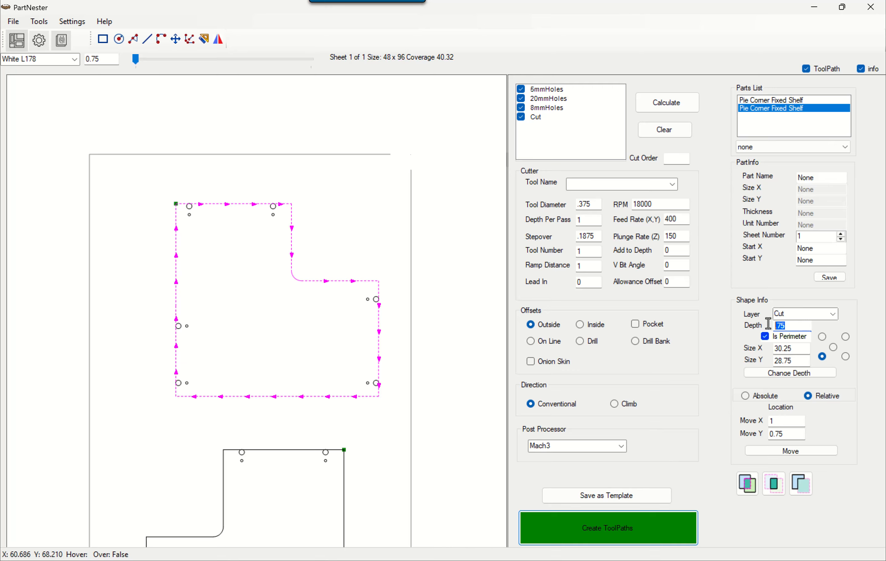
left_click(783, 373)
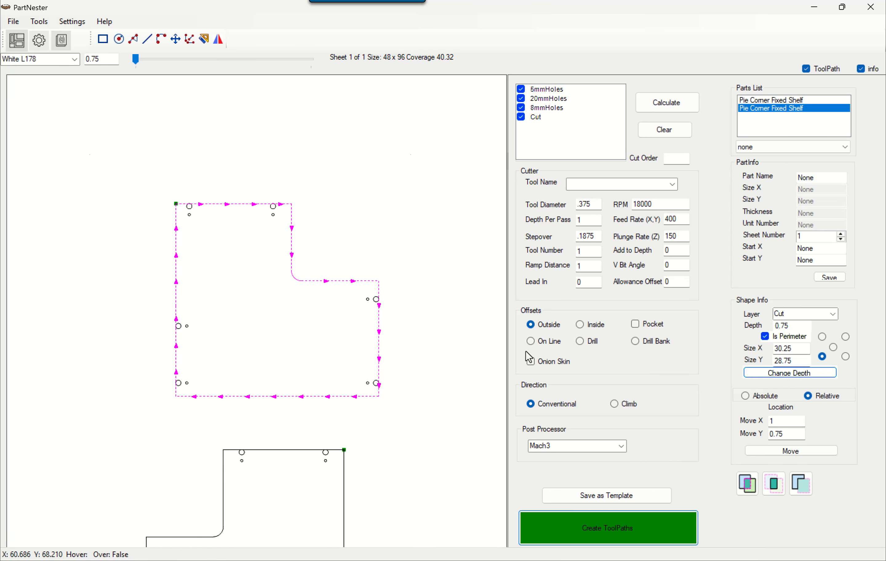
left_click(310, 281)
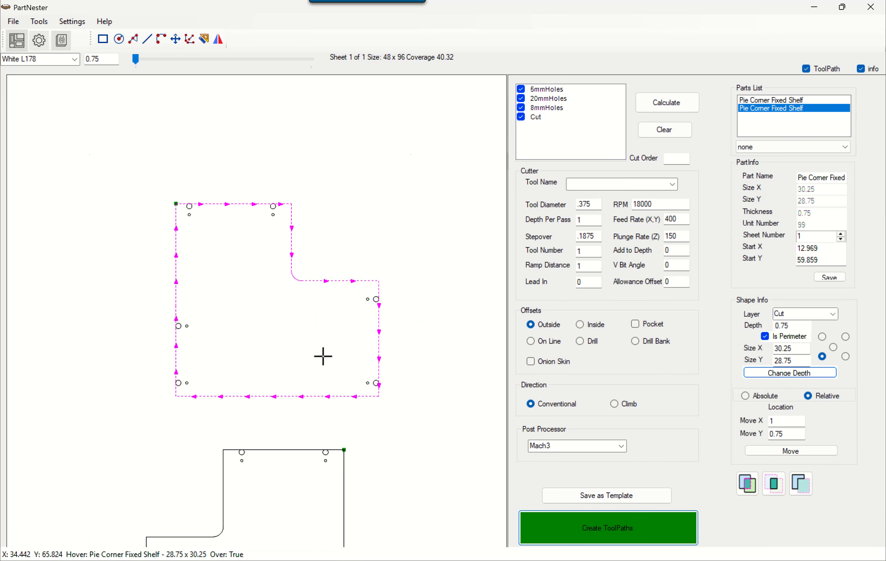
Draw a rectangle about 8.3 x 18 over the lower shelf's upper right corner and select it
scroll(302, 414, "down", 2)
middle_click_drag(291, 486, 287, 298)
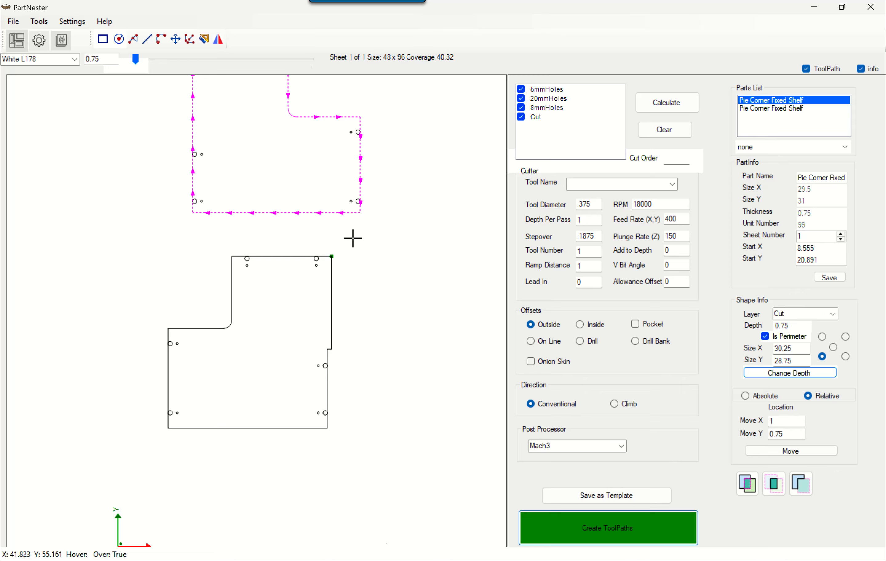
left_click_drag(352, 238, 307, 338)
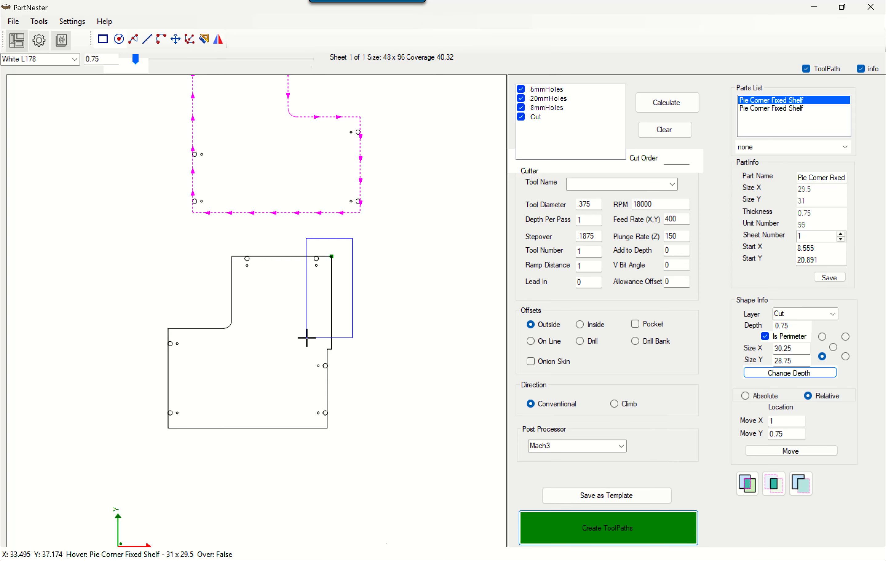
left_click_drag(306, 338, 306, 338)
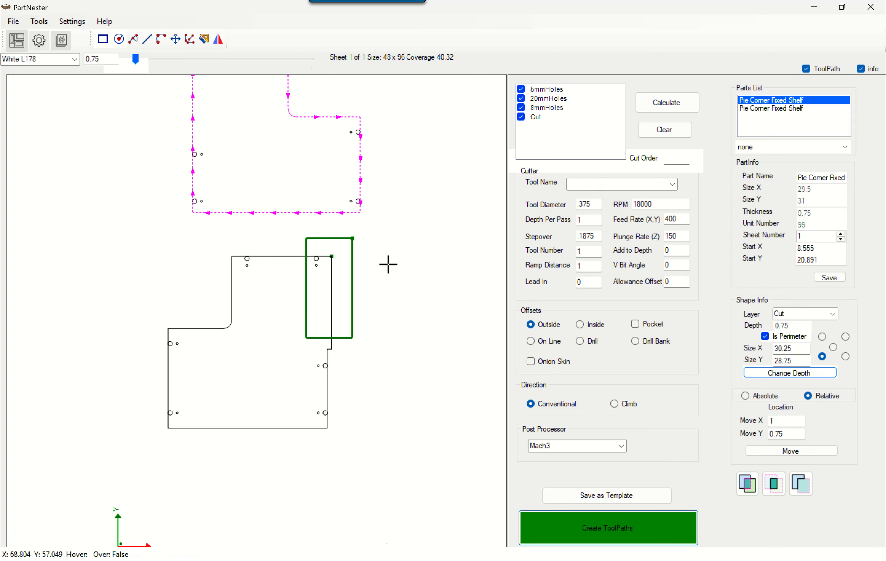
left_click(352, 298)
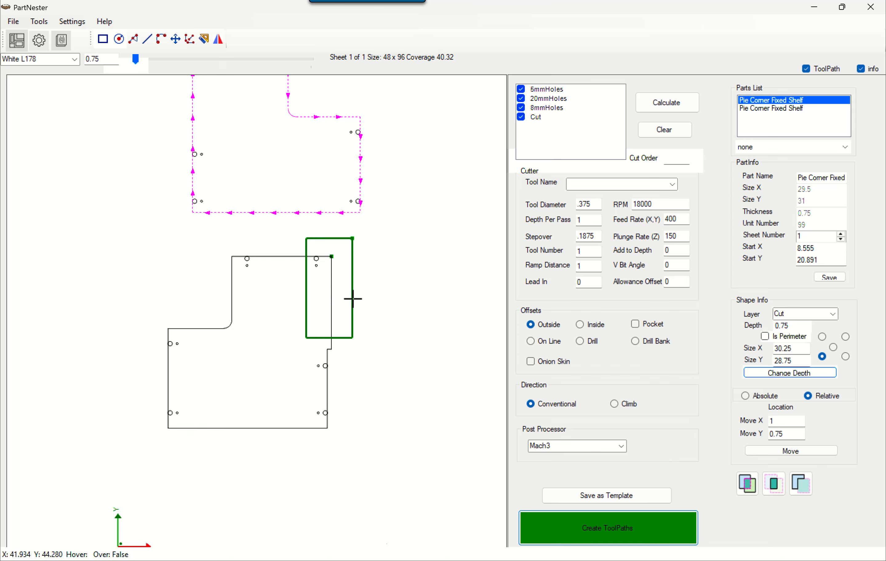
Move the tall rectangle so its lower left corner meets the inner notch corner on the lower shelf's right edge
left_click(263, 353)
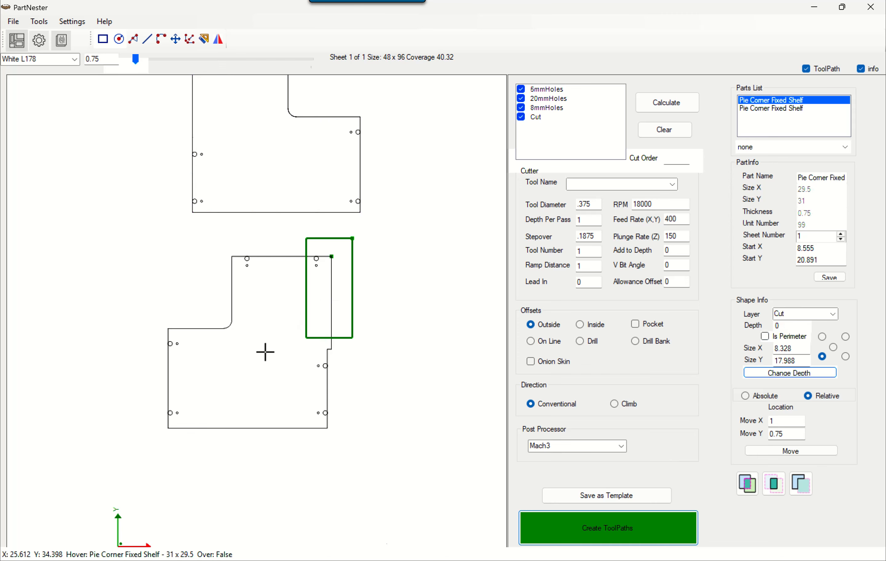
left_click(755, 100)
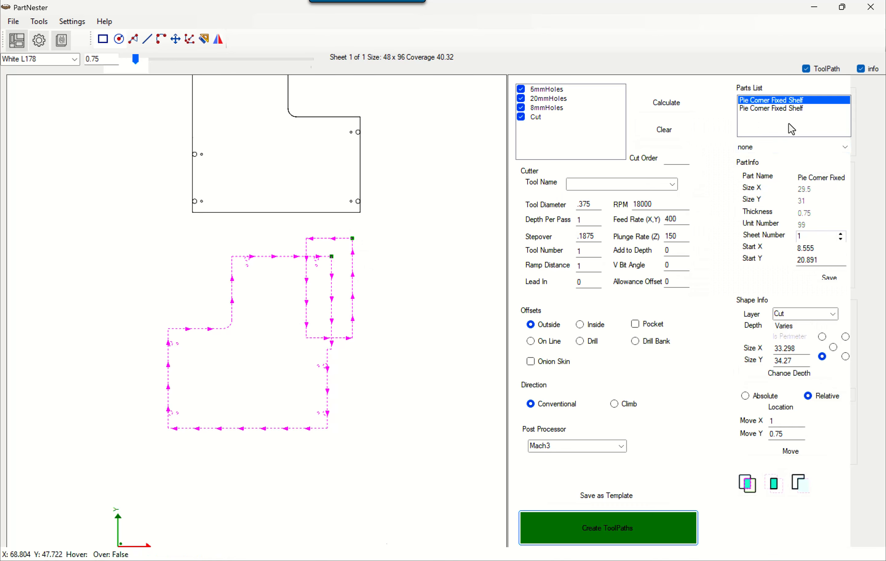
left_click(346, 337)
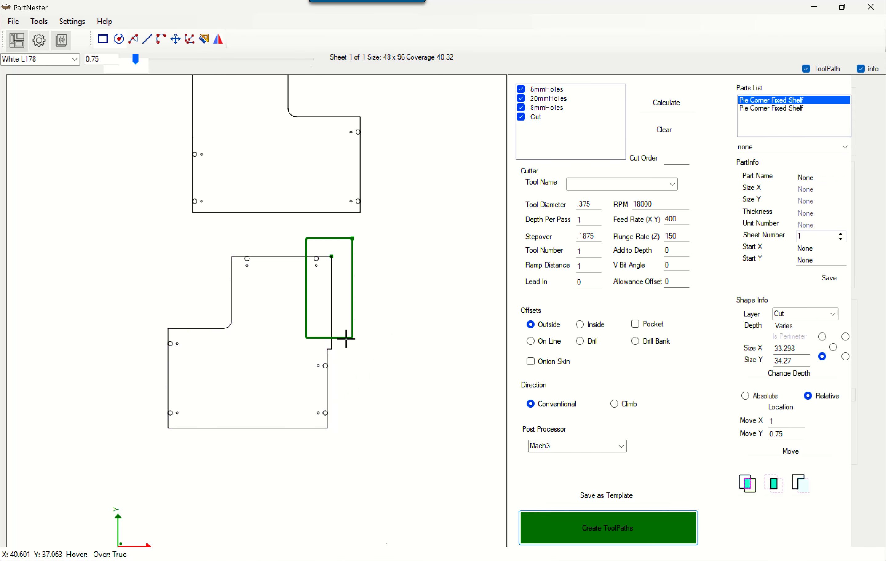
left_click(345, 338)
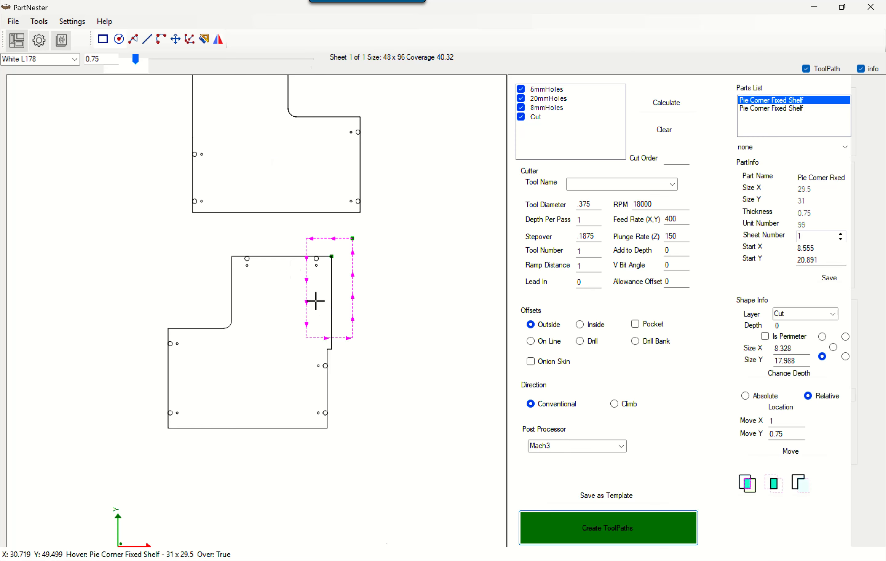
left_click(173, 40)
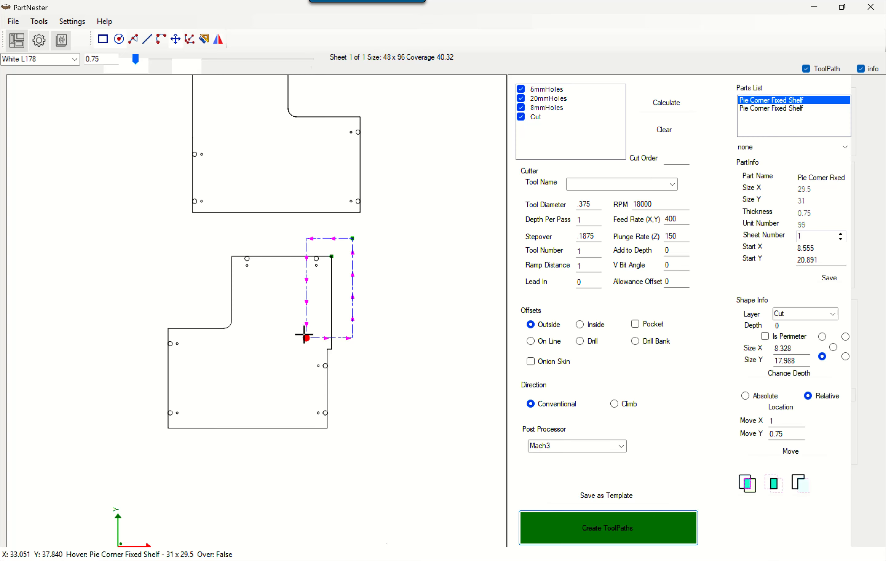
left_click_drag(305, 335, 325, 348)
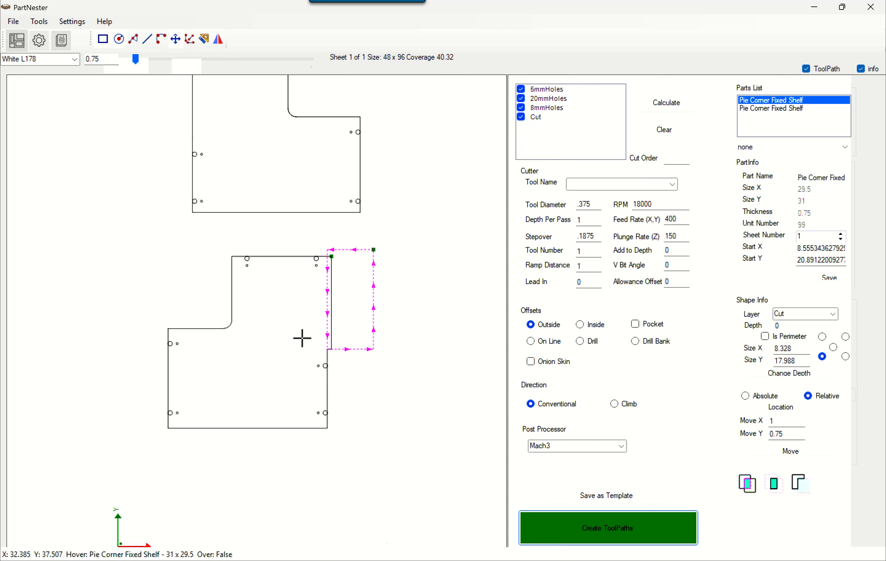
left_click(352, 356)
Subtract the moved rectangle from the lower shelf's cut outline to trim off the strip on its right edge
left_click(303, 257)
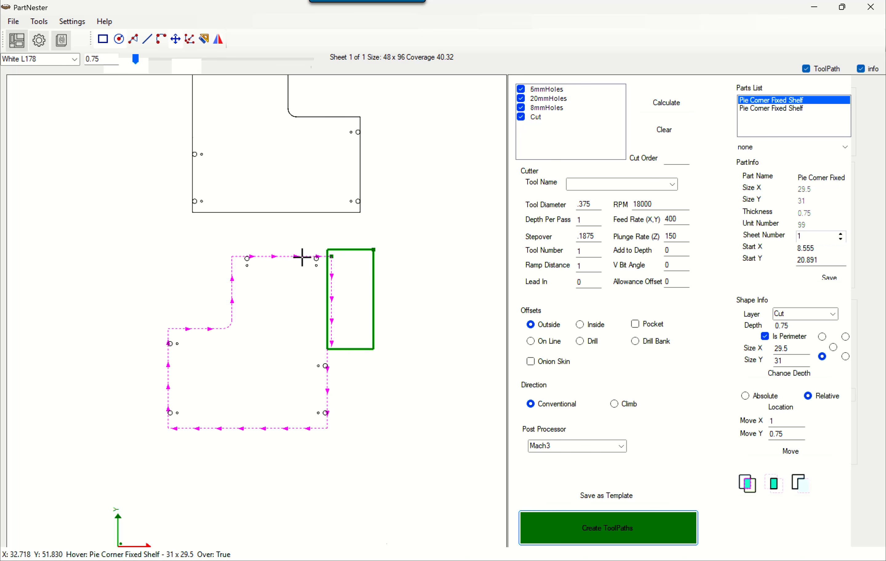
left_click(341, 250, "shift")
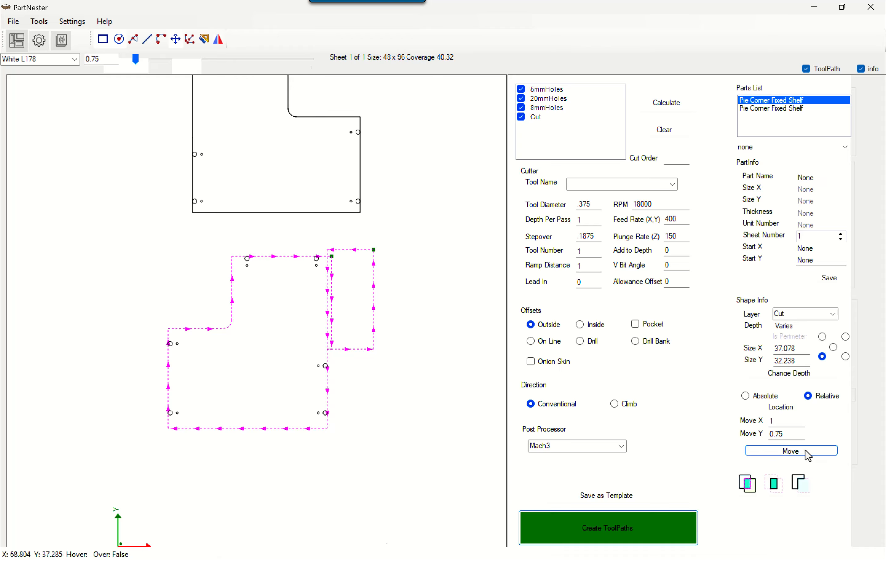
left_click(801, 482)
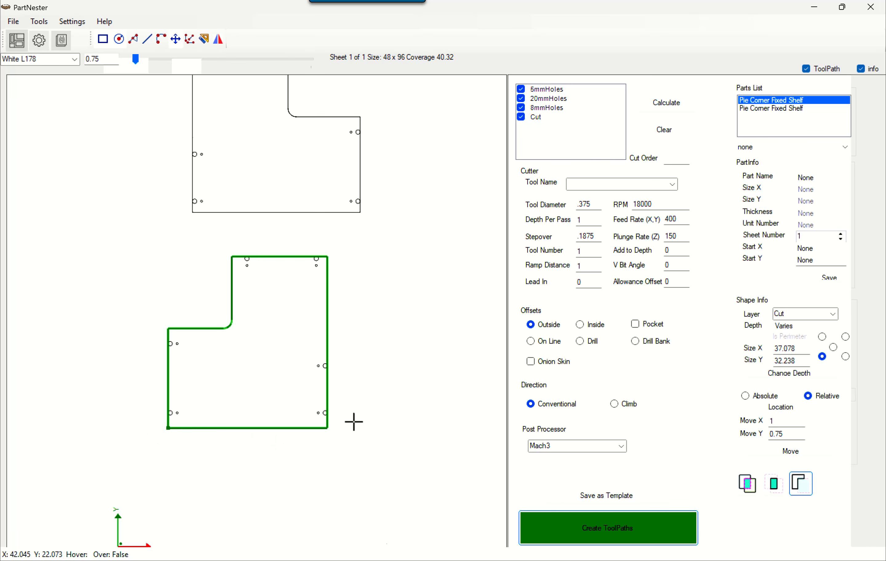
Draw a rectangle about 33.3 x 4.55 across the lower shelf's bottom edge and select it
left_click(97, 45)
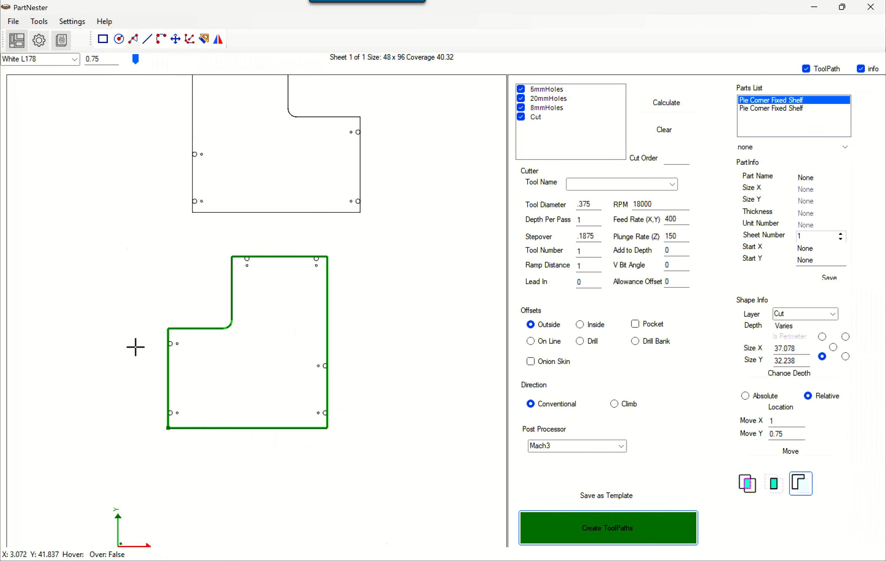
left_click_drag(133, 447, 318, 422)
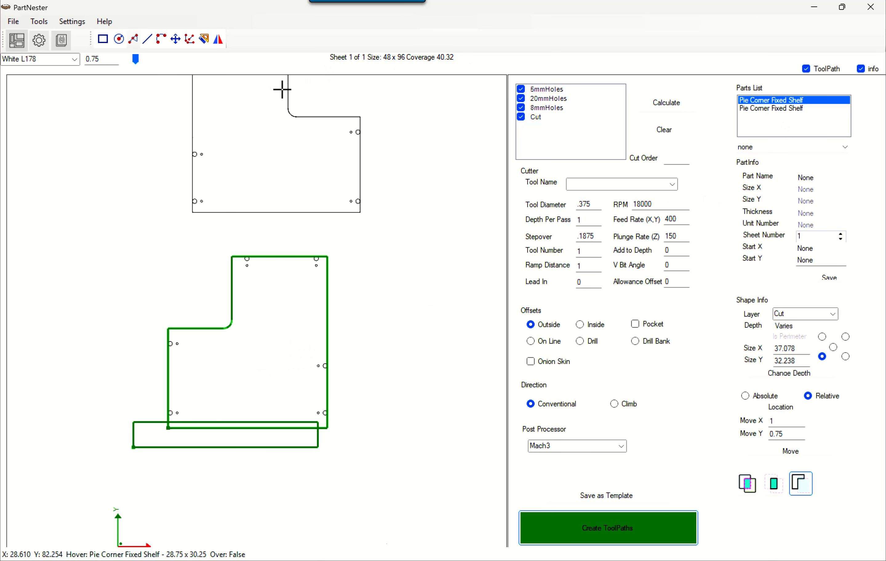
left_click(176, 39)
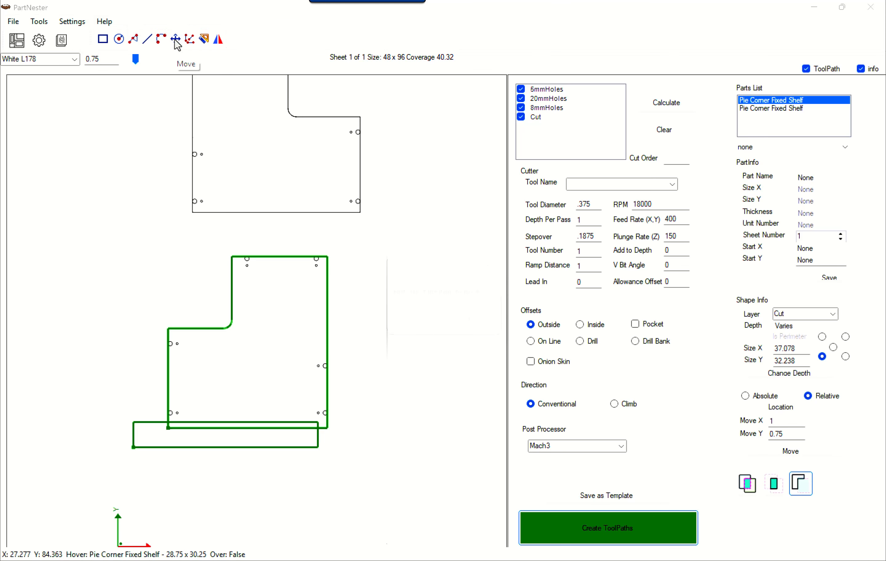
left_click(475, 325)
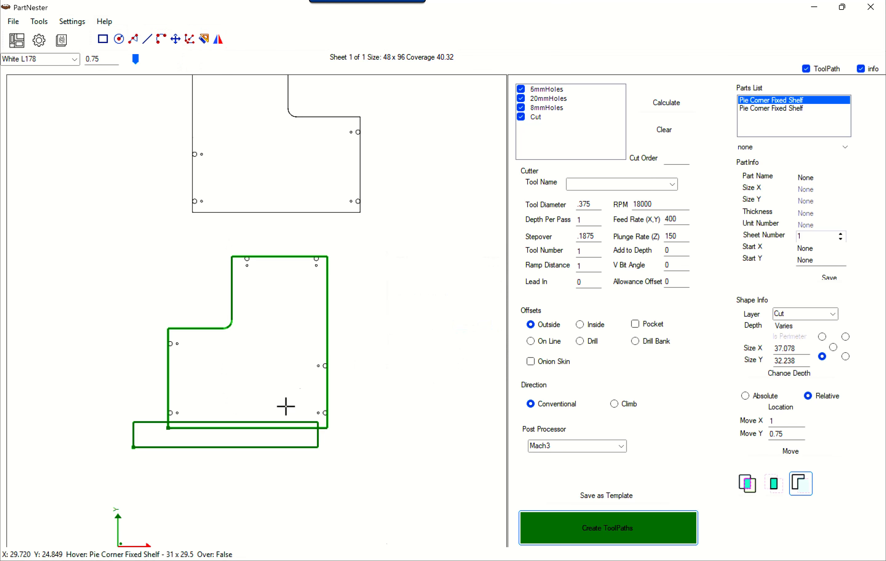
left_click(258, 448)
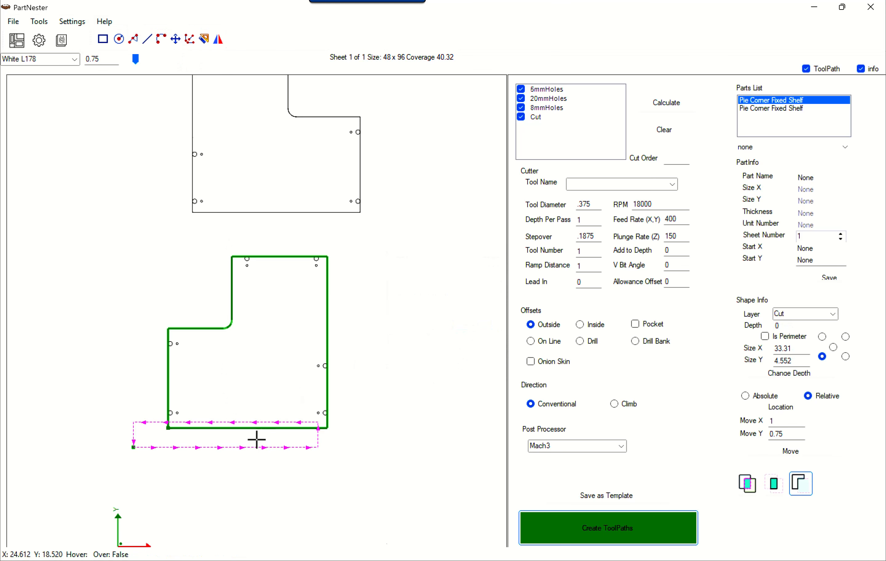
Move the wide rectangle by its upper right corner onto the lower shelf's bottom right corner
left_click(176, 40)
scroll(321, 453, "up", 4)
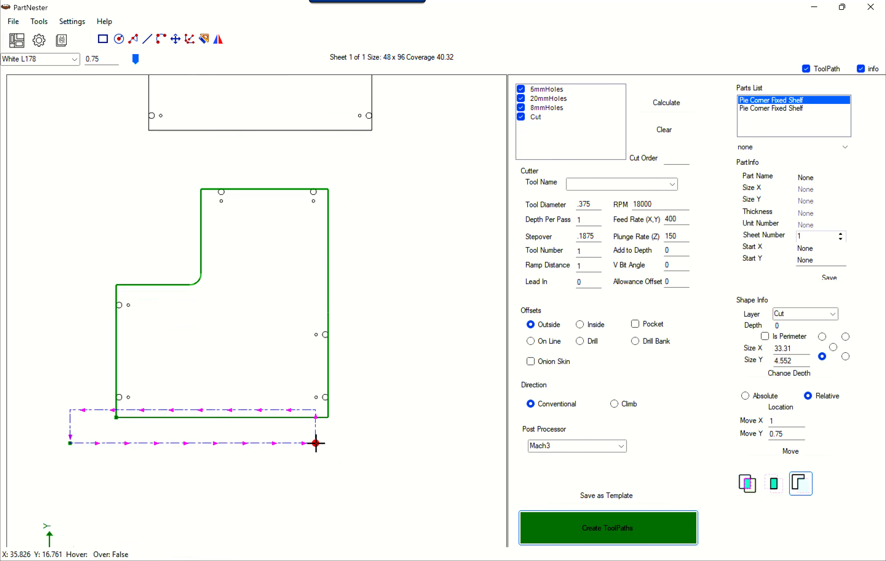
left_click(317, 408)
left_click(330, 417)
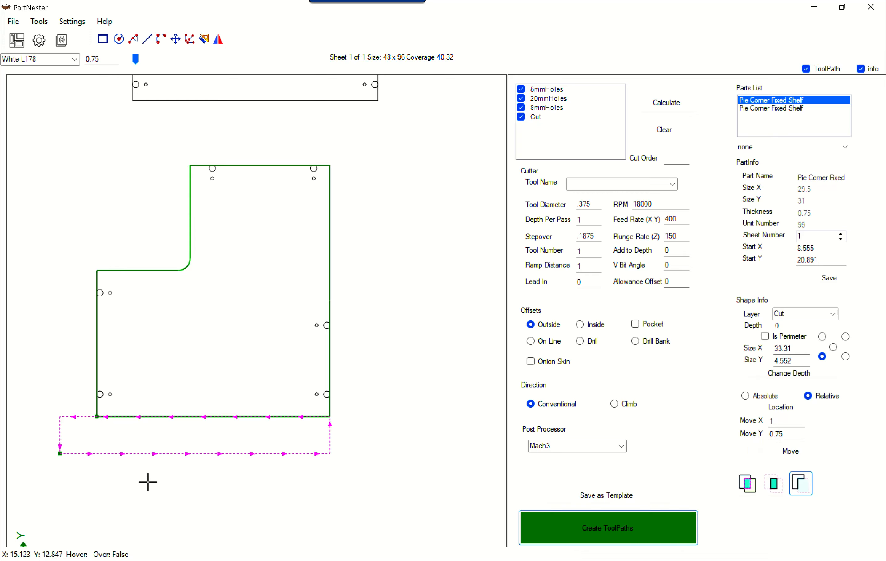
Nudge the wide rectangle up by 0.75 and right by three 1 in increments so it overlaps the shelf's full bottom edge
key("Up")
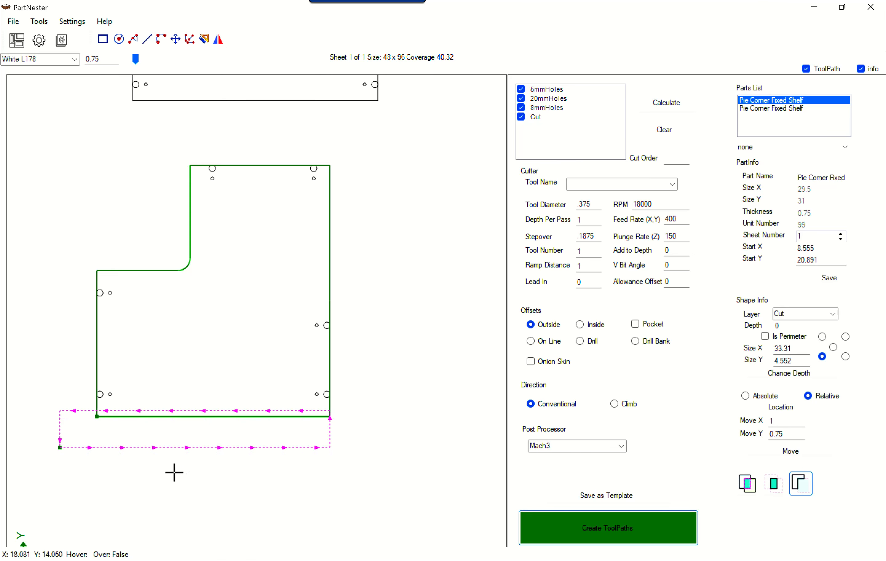
key("Right")
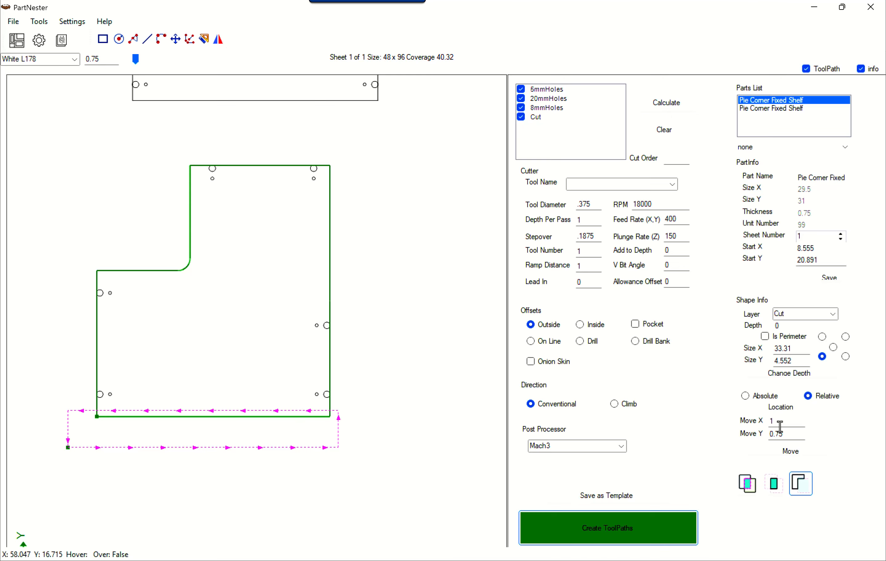
key("Right")
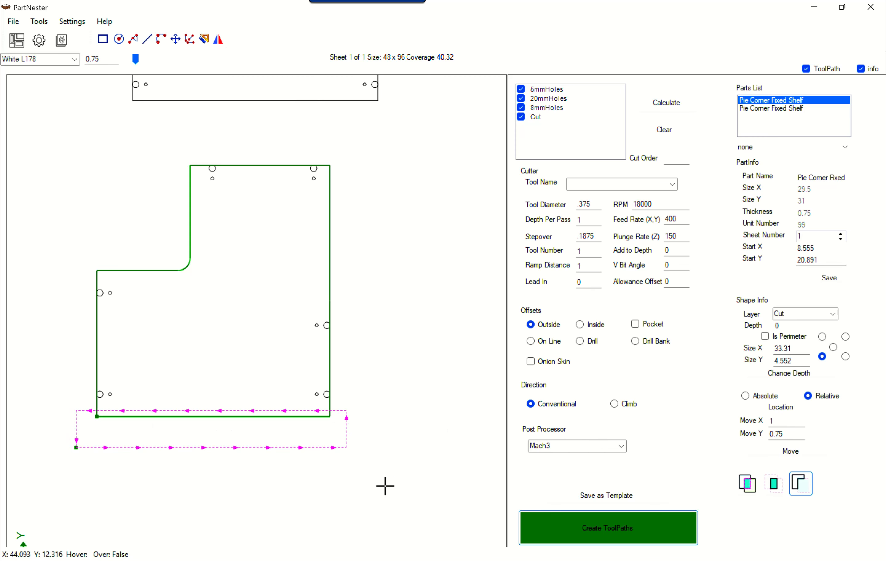
key("Right")
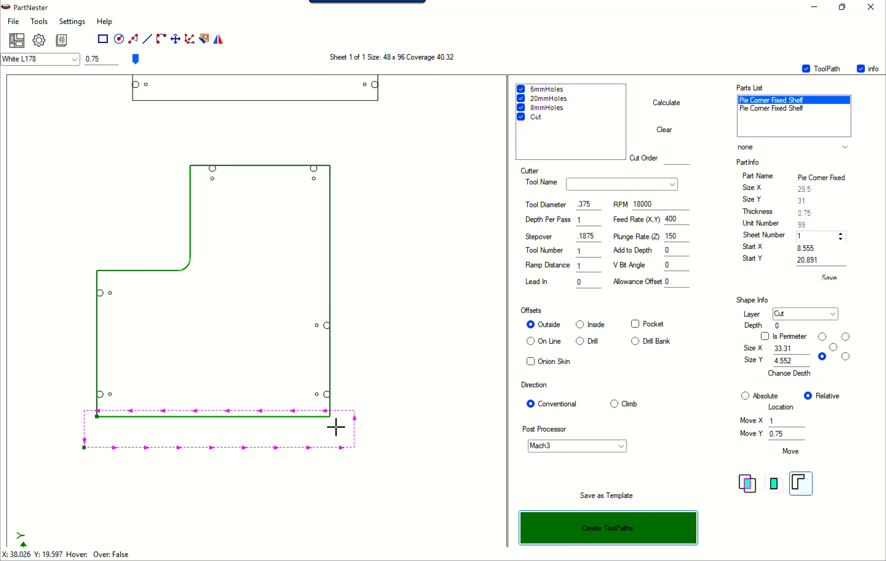
key("Down")
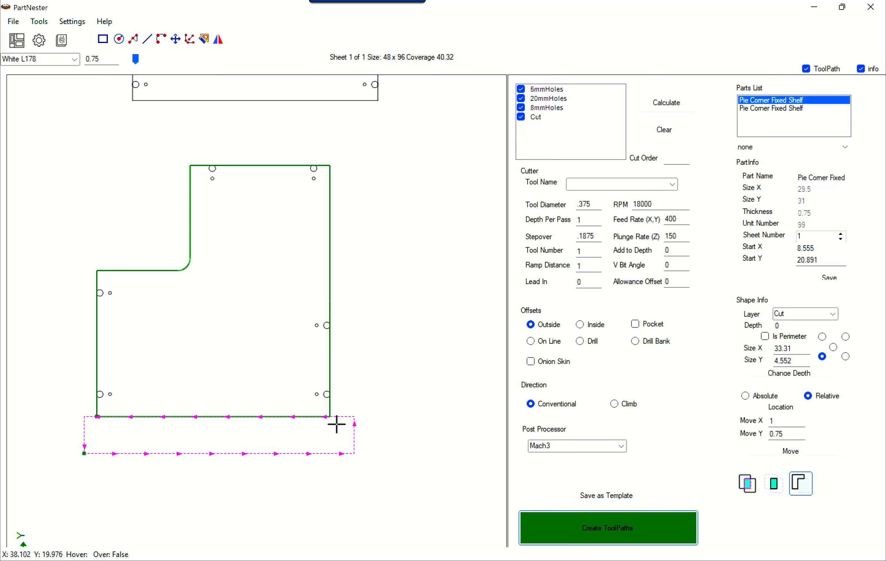
key("Up")
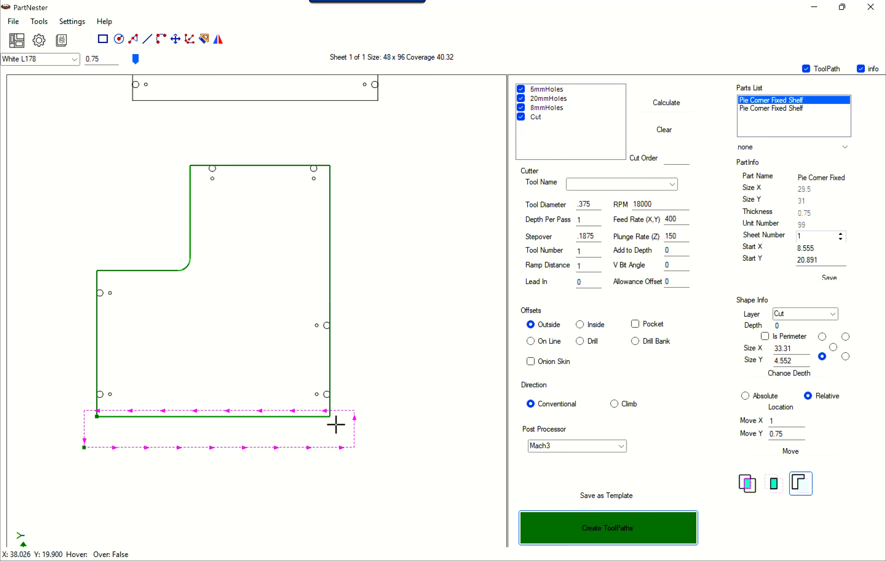
Subtract the wide rectangle from the lower shelf's cut outline to trim its bottom edge
left_click(332, 347)
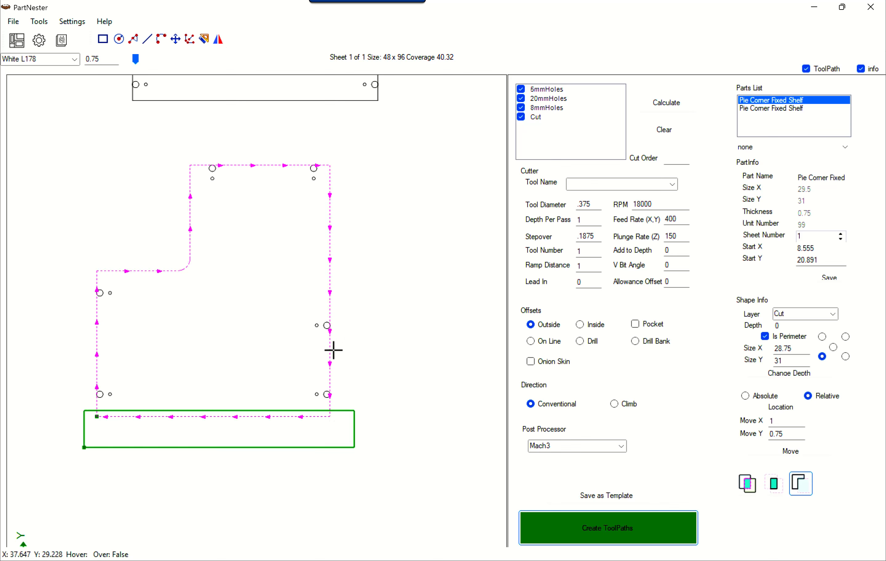
left_click(335, 448)
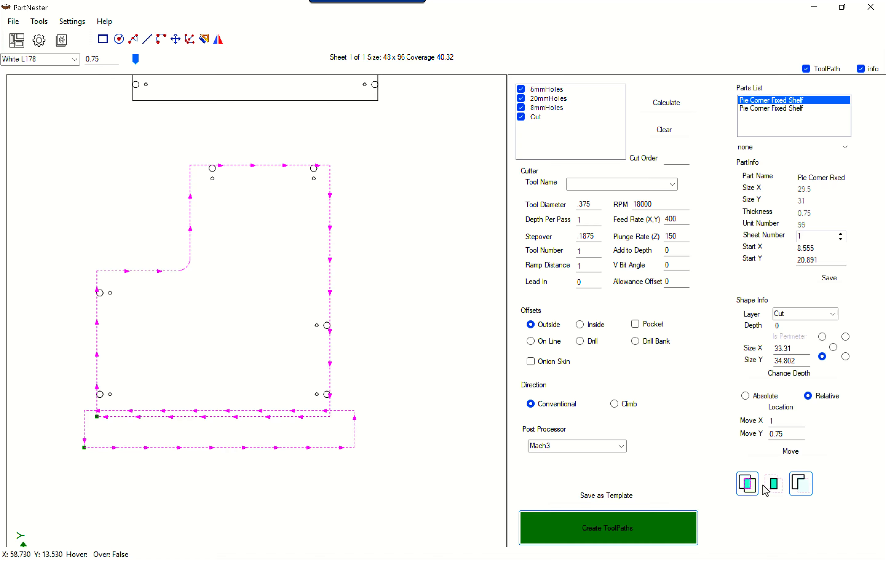
left_click(809, 489)
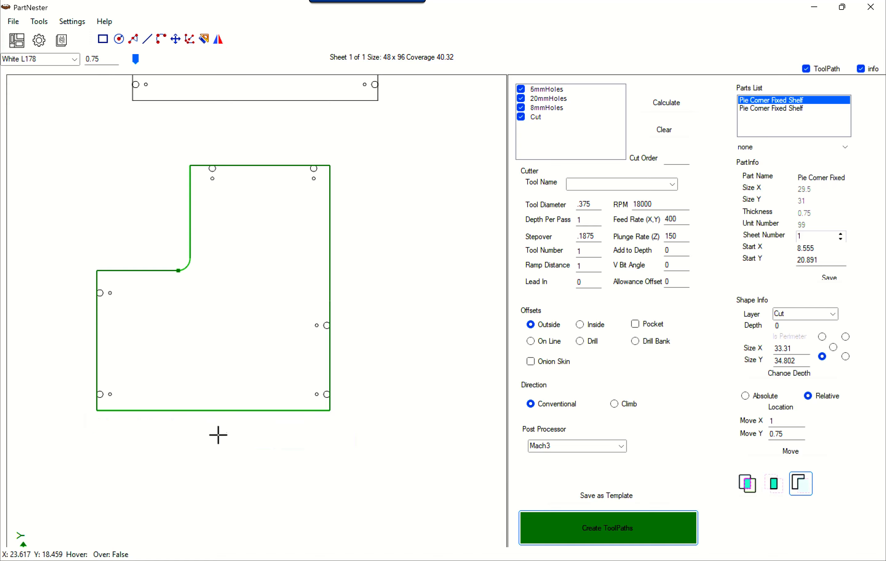
Set the depth of the lower shelf's trimmed cut outline to 0.75 and clear the selection
left_click(214, 411)
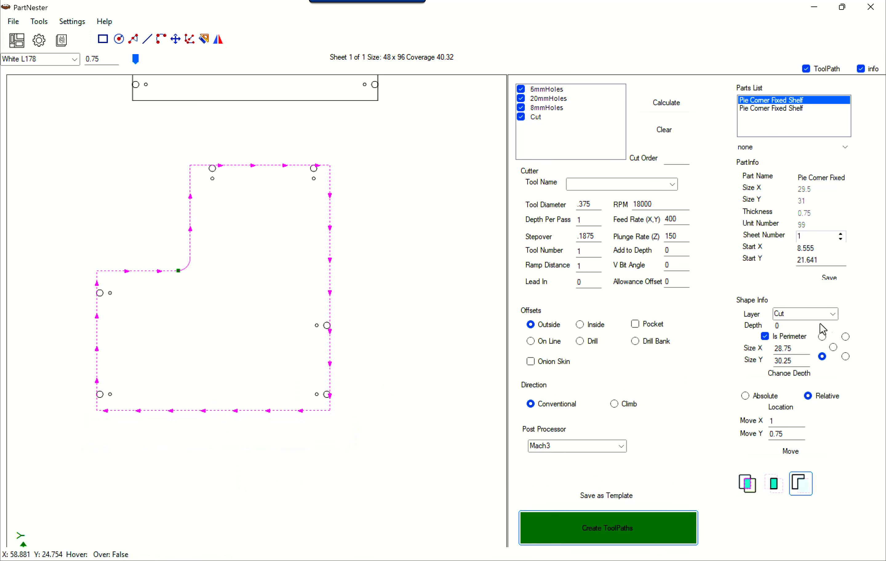
double_click(799, 326)
type(".75")
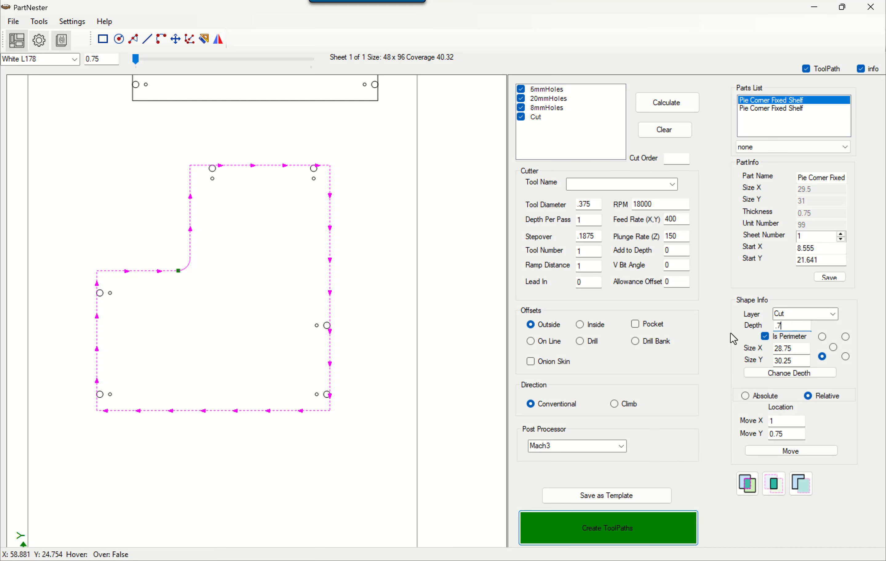
left_click(824, 377)
left_click(462, 409)
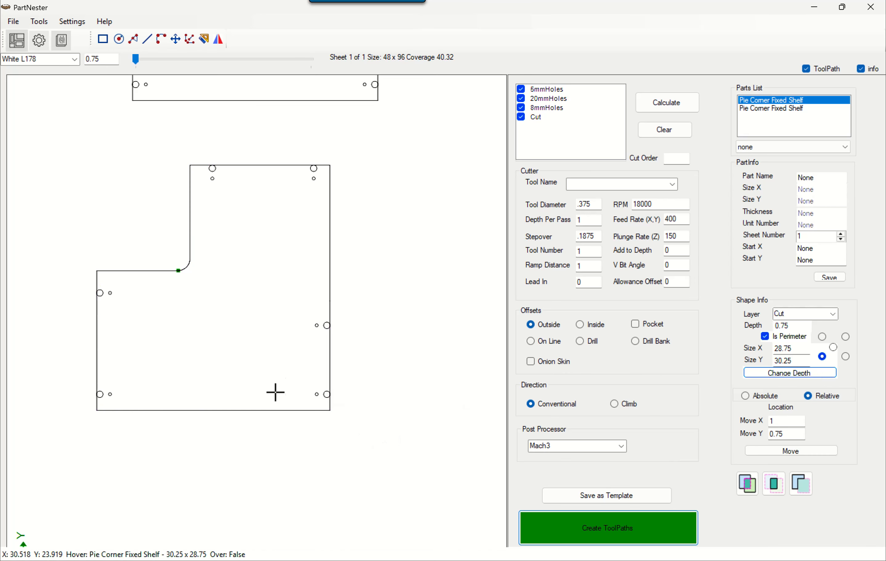
Rename the upper shelf part as Corner Fixed Shelf, save the change and select each part in turn
scroll(249, 372, "down", 2)
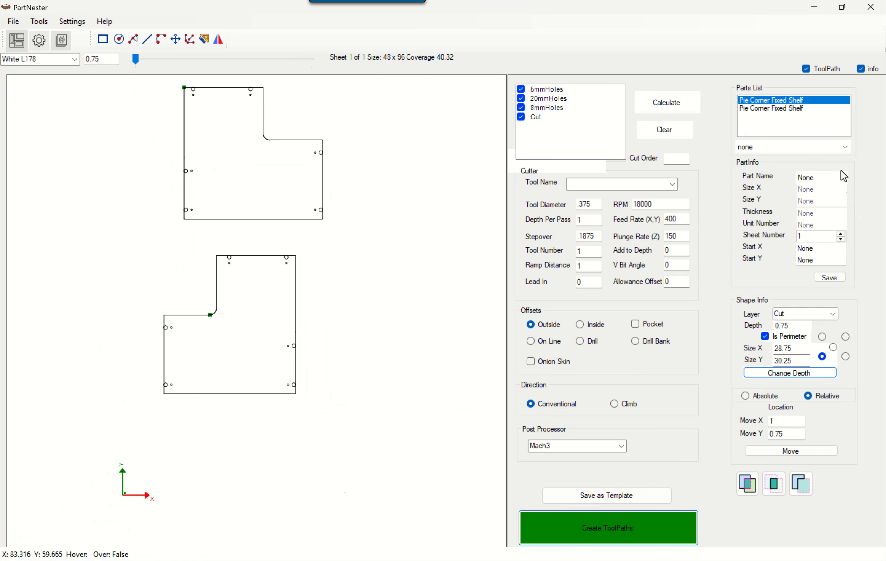
left_click(779, 100)
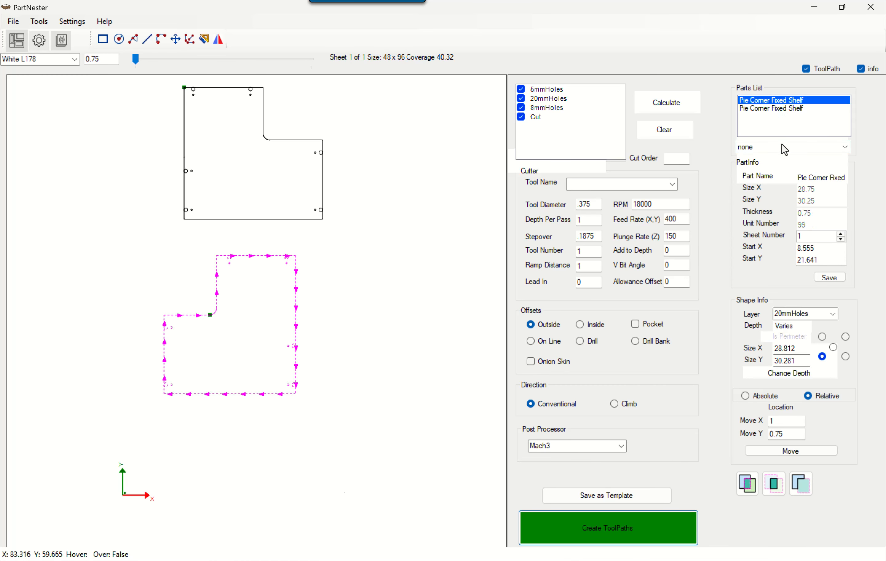
left_click(276, 196)
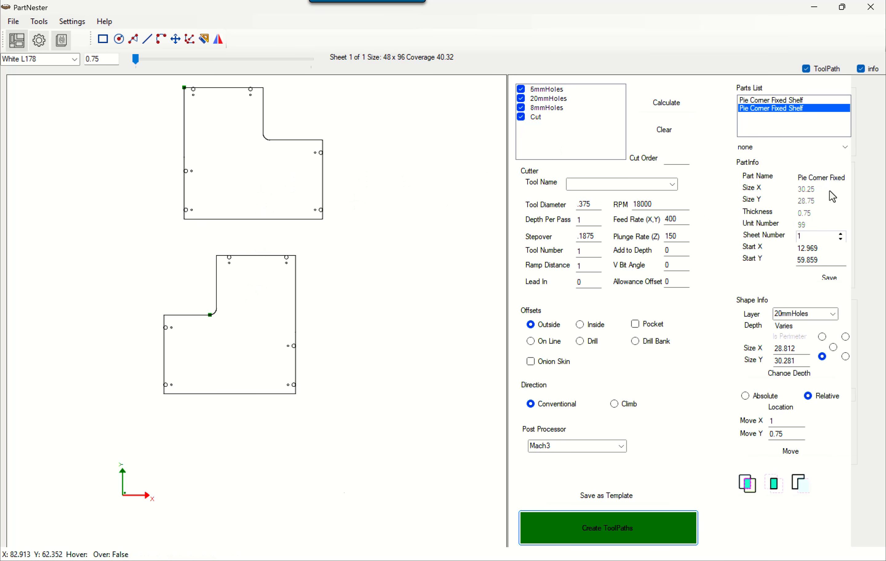
left_click_drag(808, 178, 787, 181)
key("BackSpace")
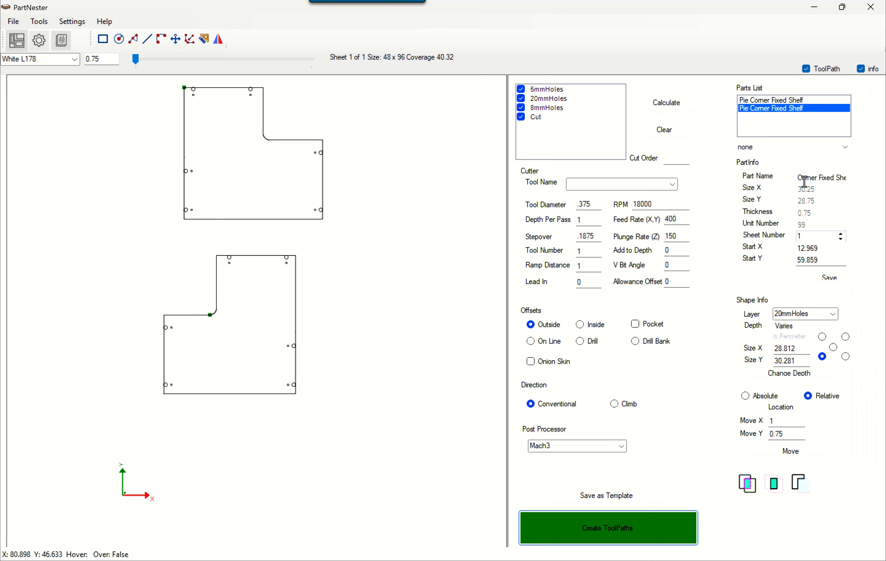
left_click(830, 284)
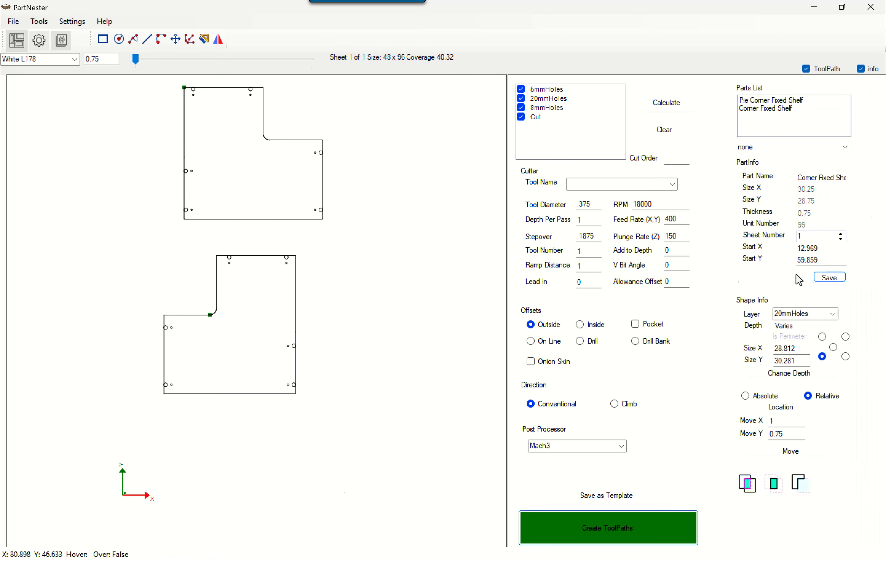
left_click(258, 345)
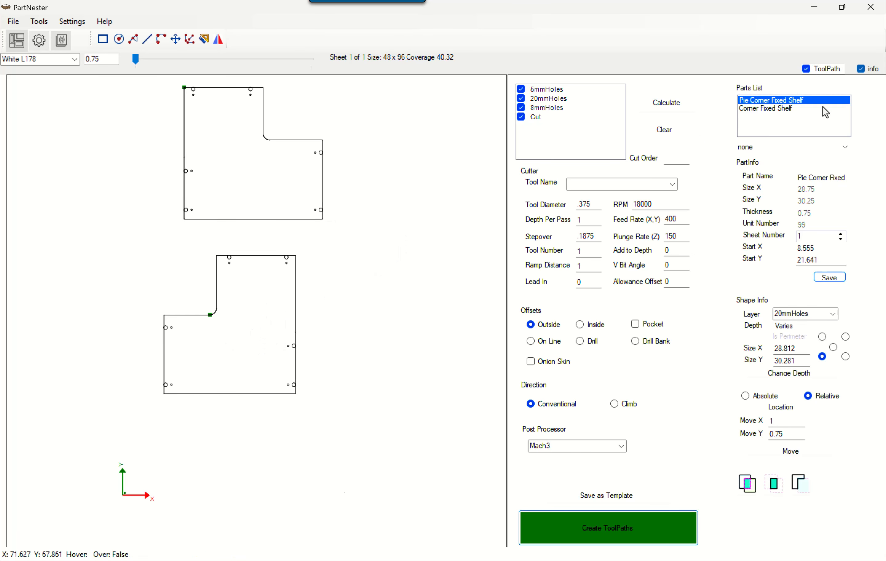
left_click(267, 186)
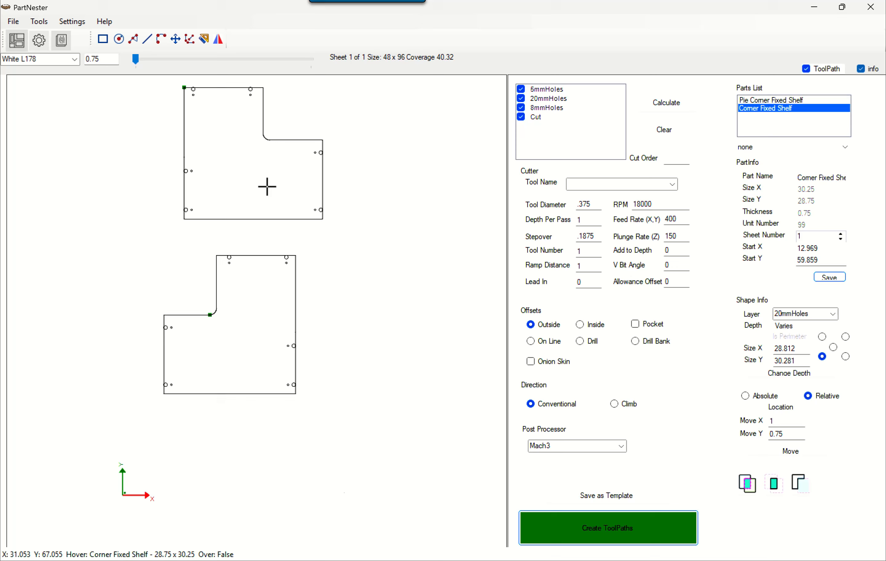
Rename the lower shelf part as Corner Fixed Shelf and save the part information
left_click(252, 322)
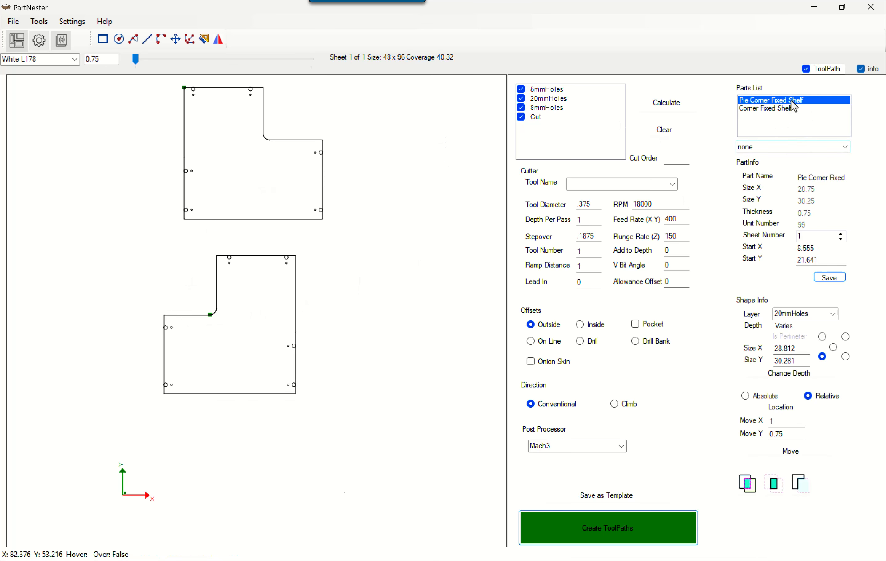
left_click(781, 108)
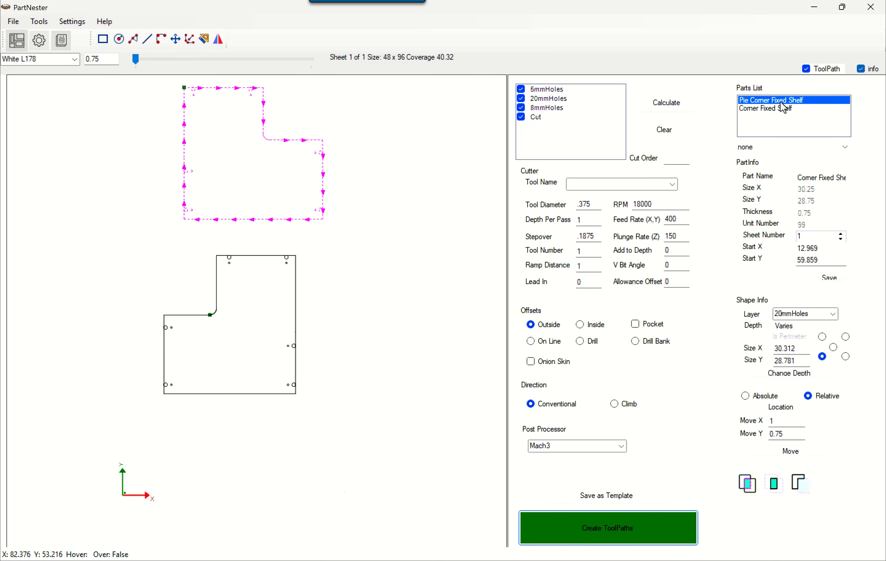
left_click(801, 179)
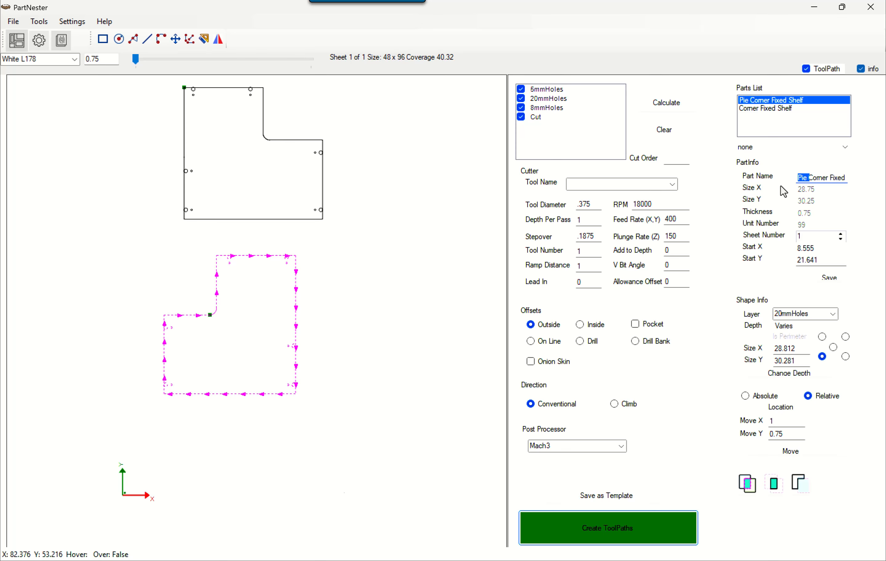
key("BackSpace")
left_click(834, 281)
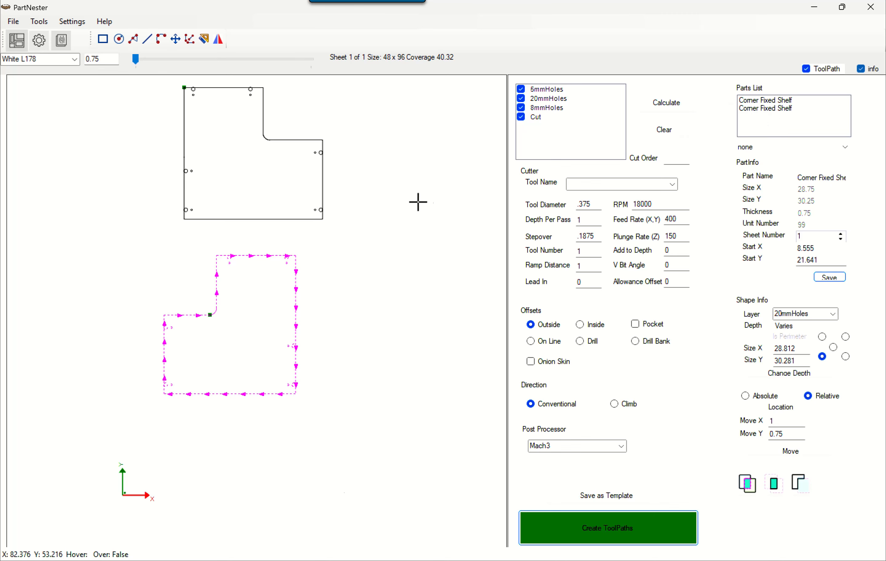
Clear the selection and open the full parts list for the White L178 material
left_click(400, 246)
right_click(401, 252)
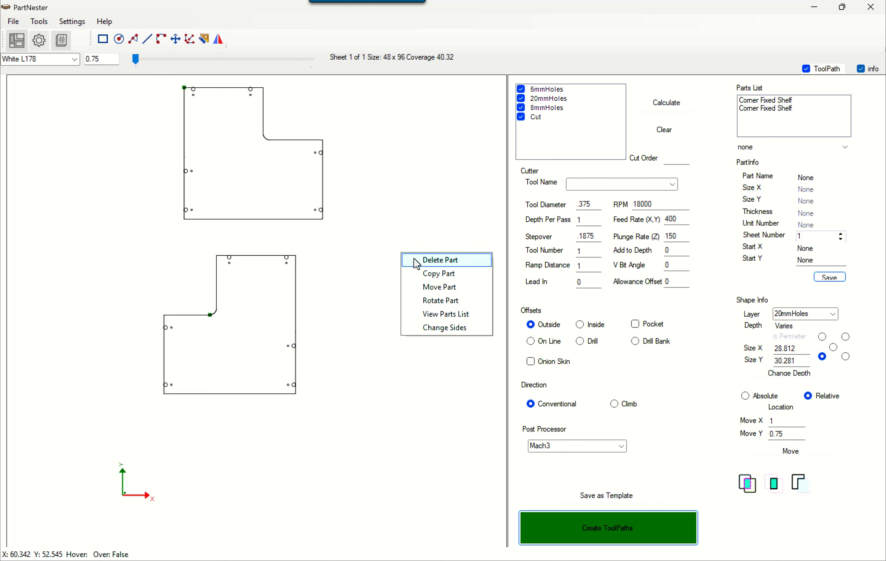
left_click(455, 319)
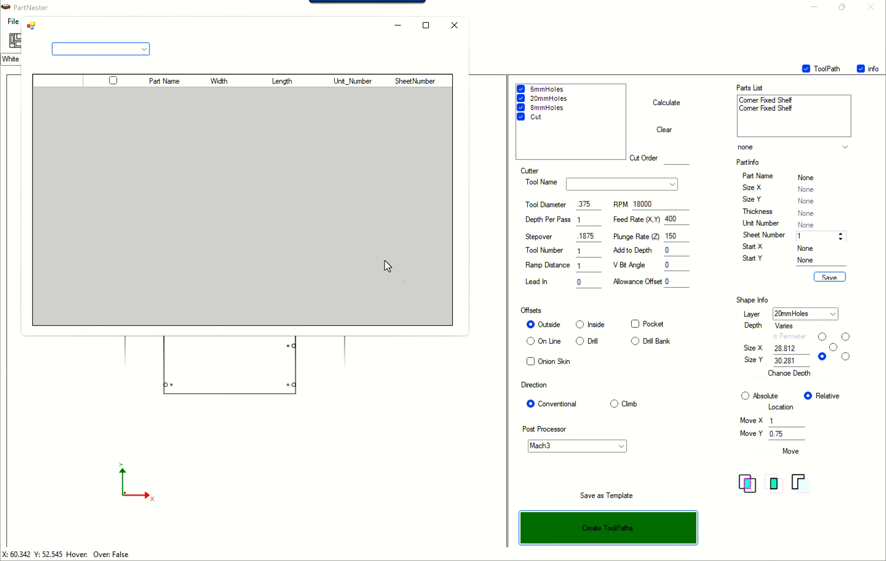
left_click(148, 50)
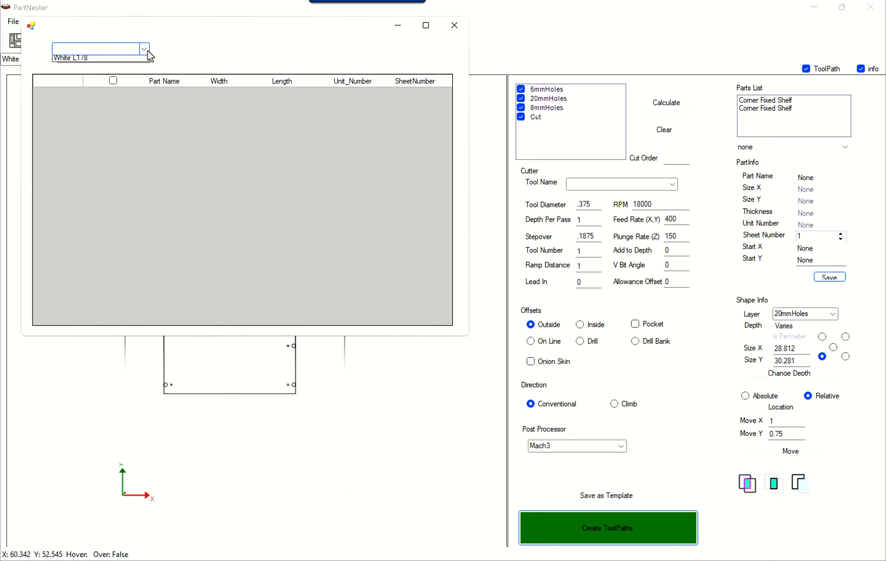
left_click(105, 59)
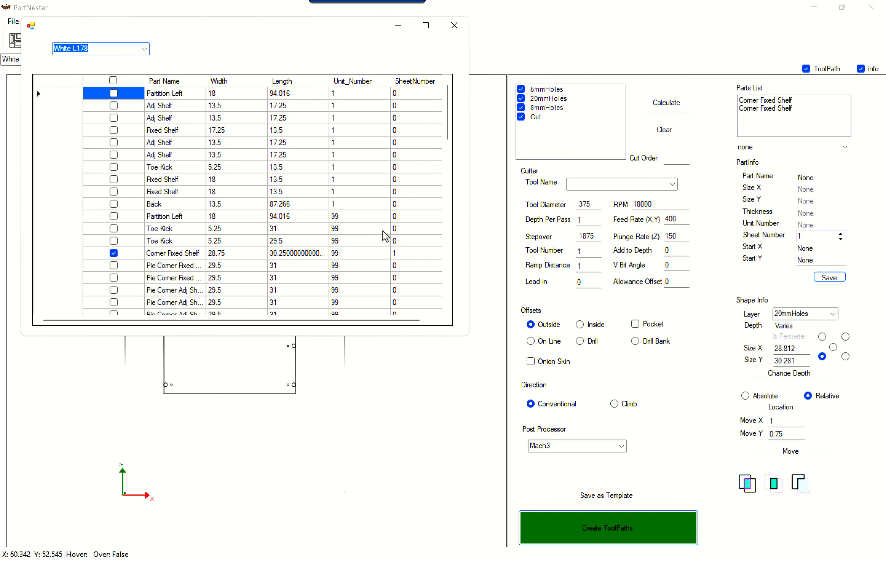
Exclude the 28.75 wide Corner Fixed Shelf and include the first 29.5 x 31 Pie Corner Fixed Shelf instead
left_click(114, 253)
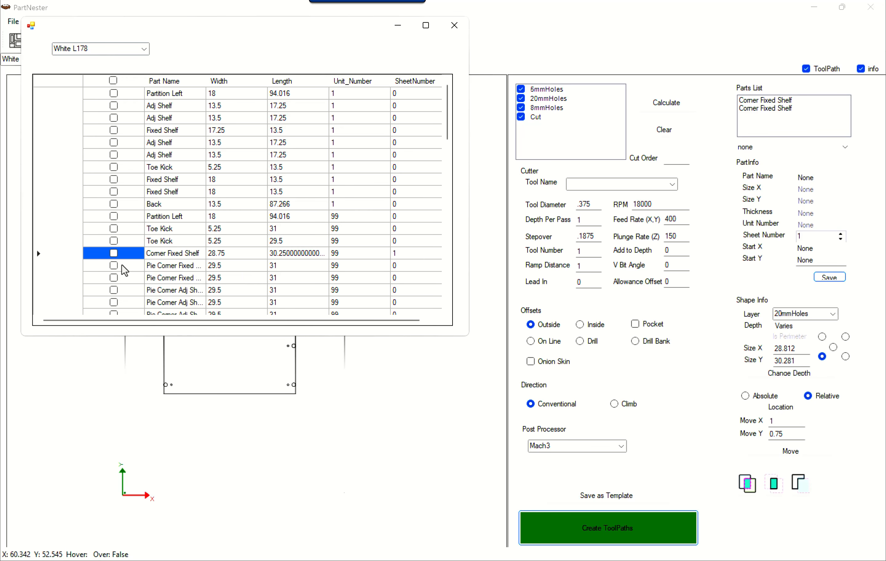
left_click(114, 265)
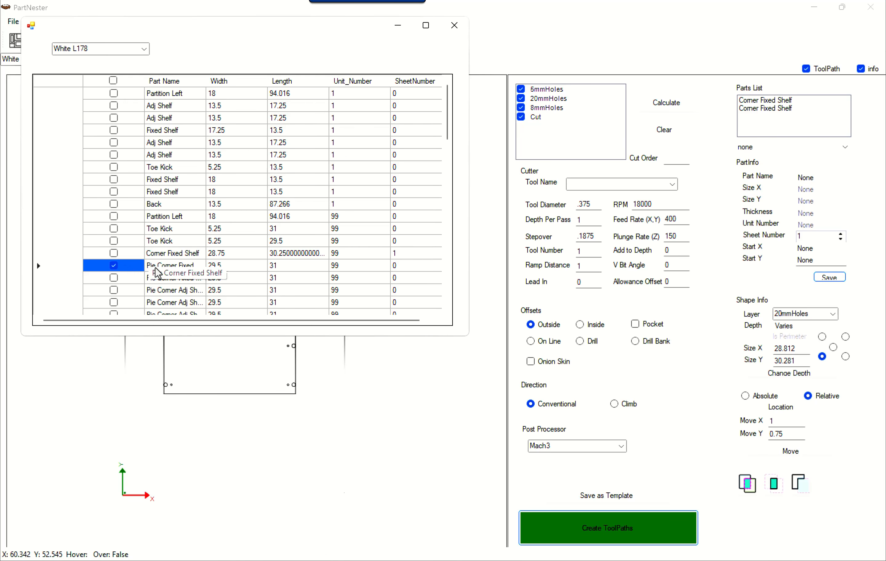
left_click(179, 266)
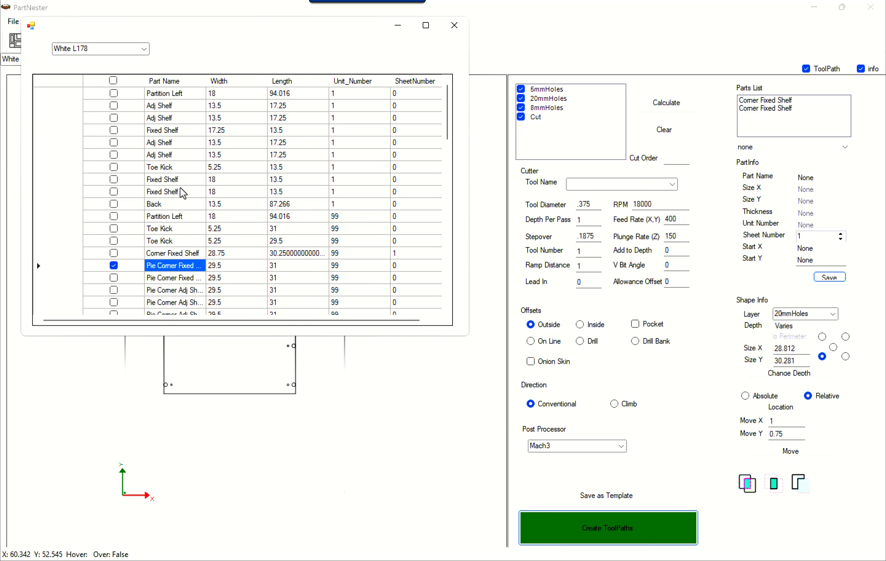
scroll(238, 264, "down", 2)
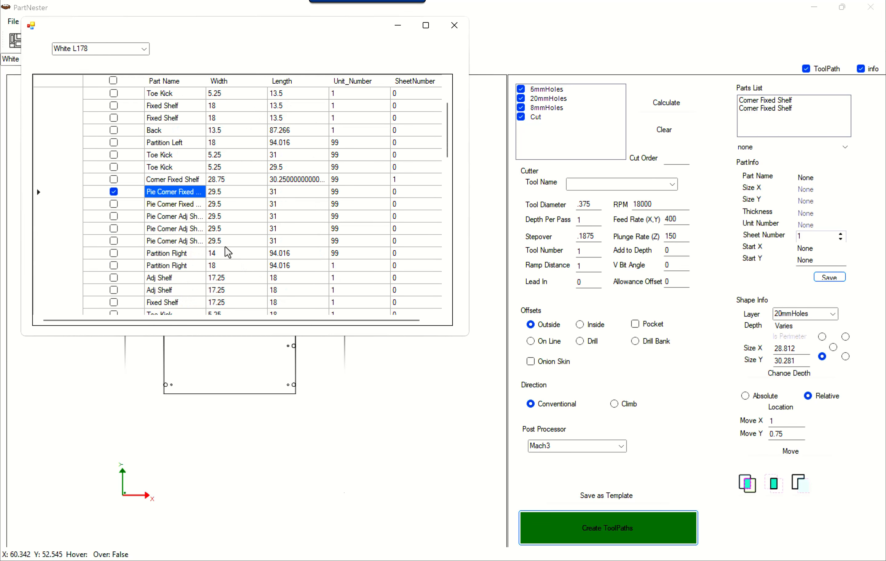
scroll(351, 237, "up", 2)
Exclude the 30.25 wide Corner Fixed Shelf and include the first 31 x 29.5 Pie Corner Fixed Shelf instead
scroll(343, 193, "down", 15)
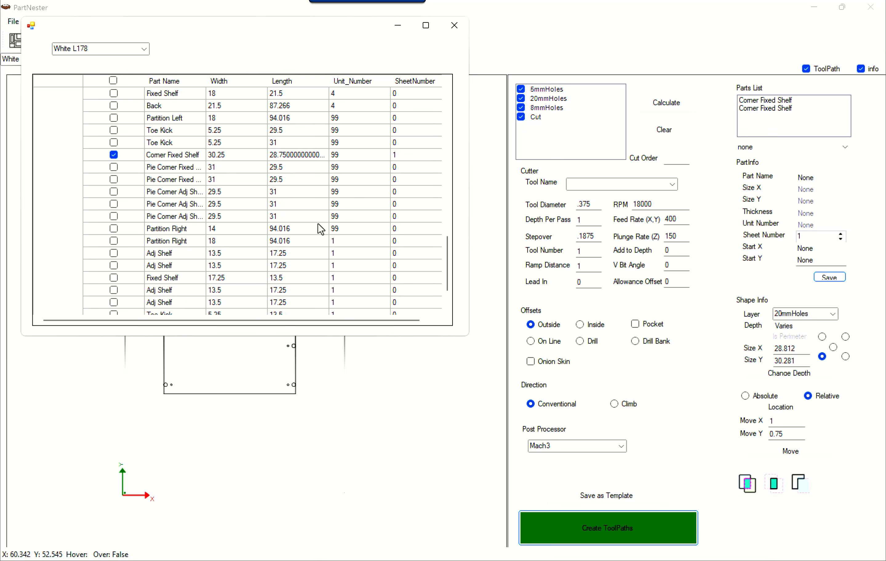
left_click(114, 154)
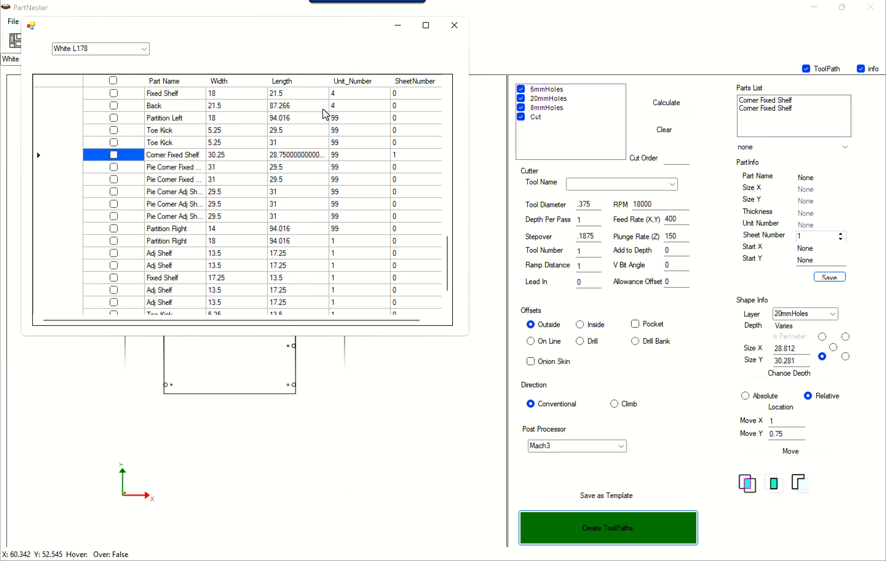
left_click(114, 167)
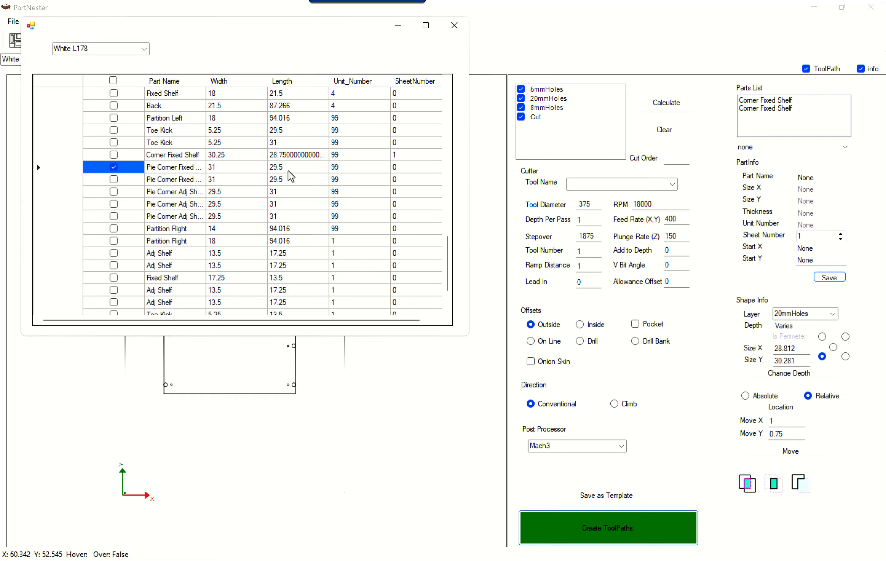
Include the 13.5 x 87.266 Back of unit 1, close the parts list and nest the chosen parts on the sheet
scroll(242, 210, "down", 1)
scroll(241, 210, "down", 1)
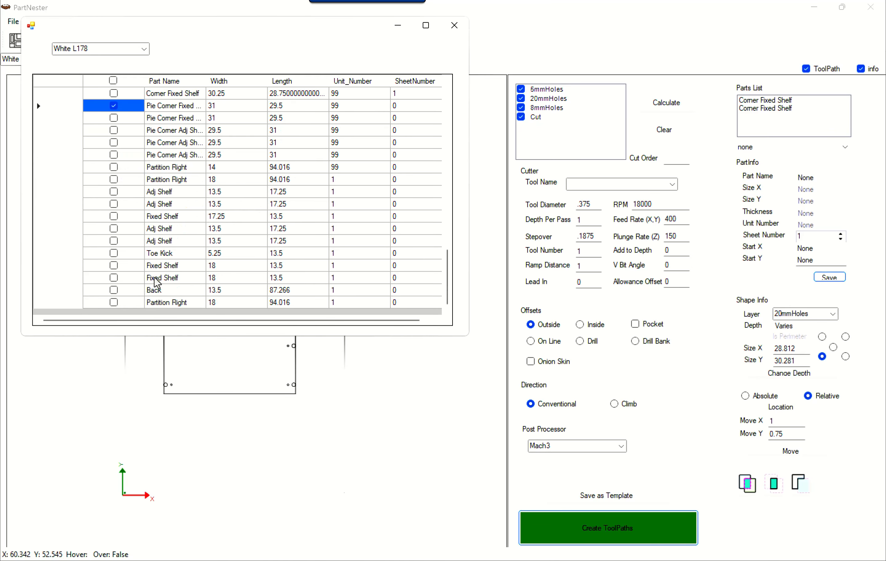
left_click(114, 291)
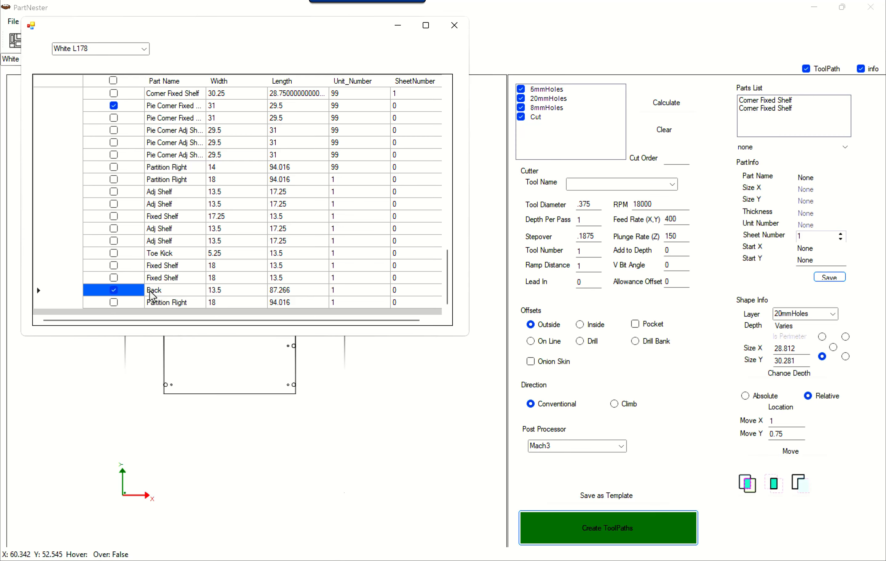
left_click(458, 31)
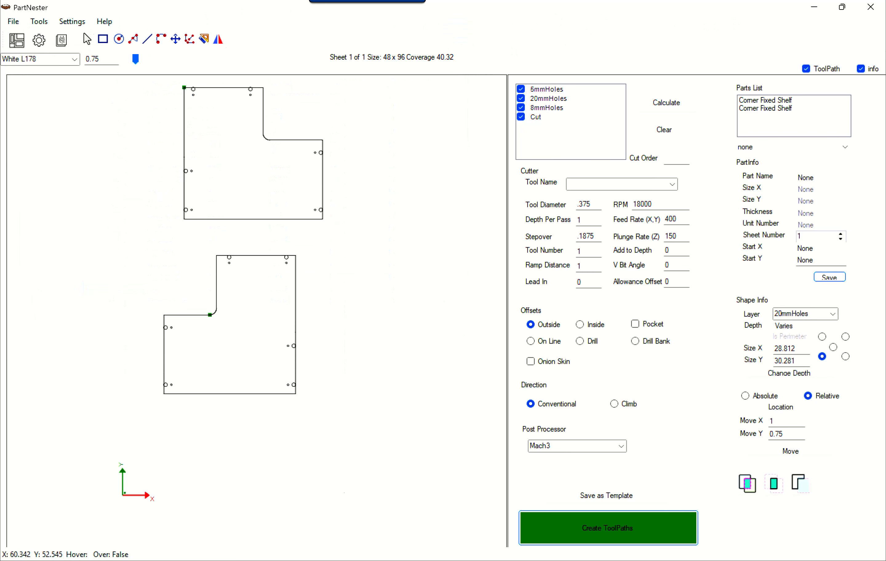
left_click(16, 40)
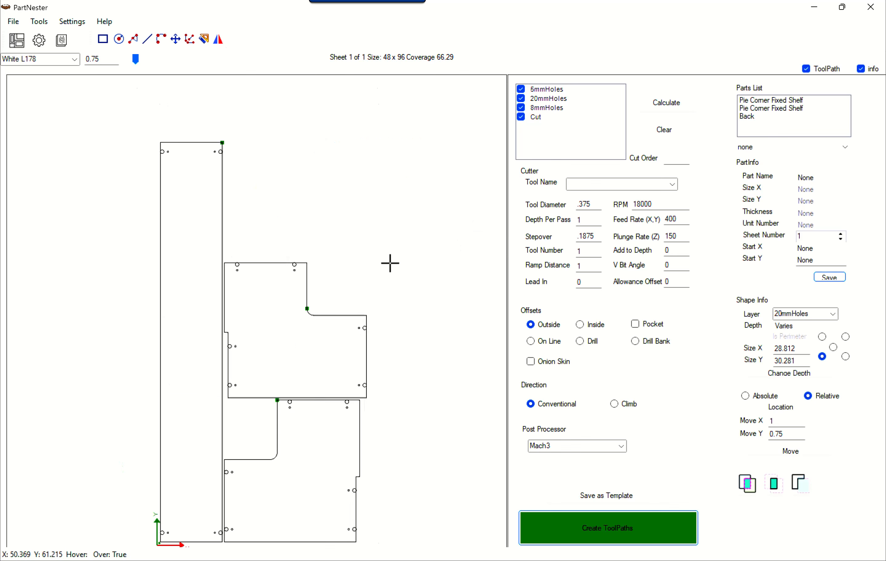
Move the Back part off the sheet to its left, to about X -66 and Y 5.3
left_click(186, 288)
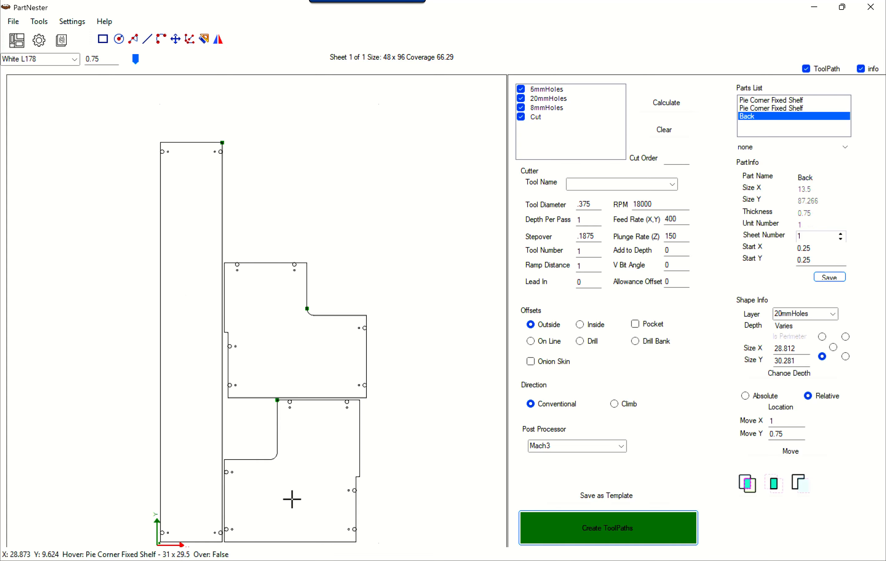
scroll(237, 264, "down", 2)
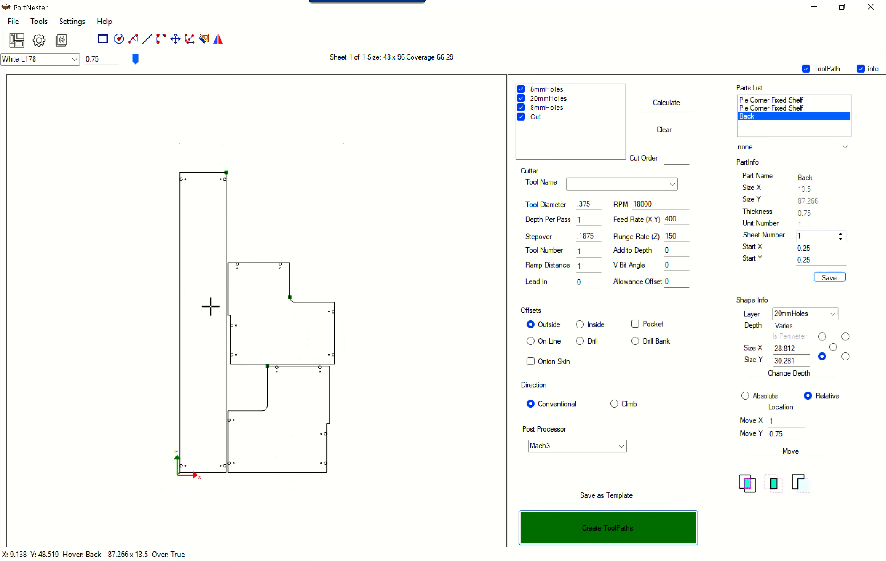
left_click_drag(209, 304, 138, 287)
left_click(235, 298)
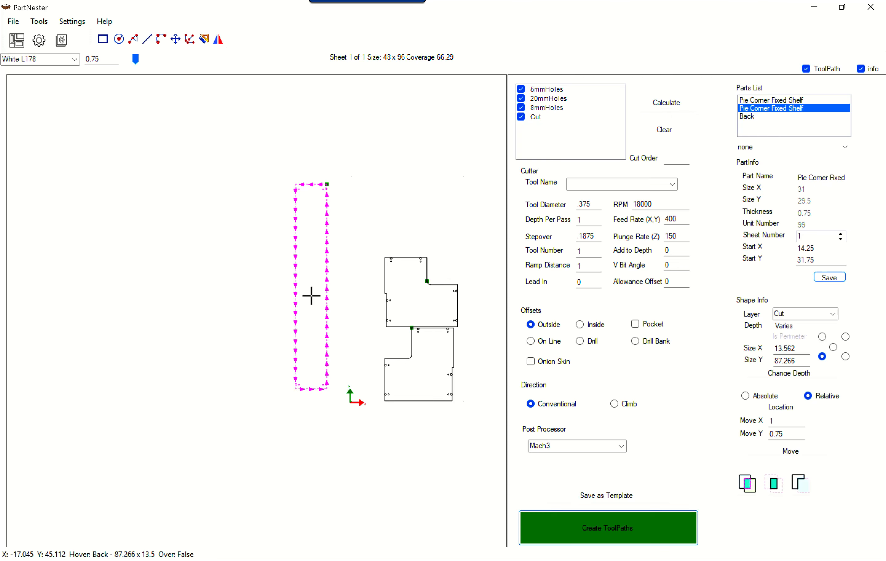
left_click_drag(309, 293, 232, 295)
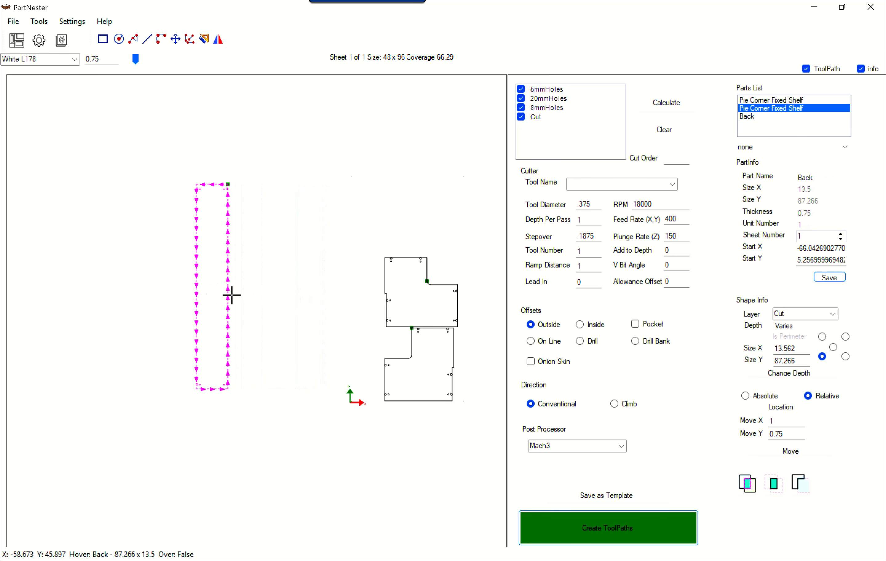
left_click(215, 293)
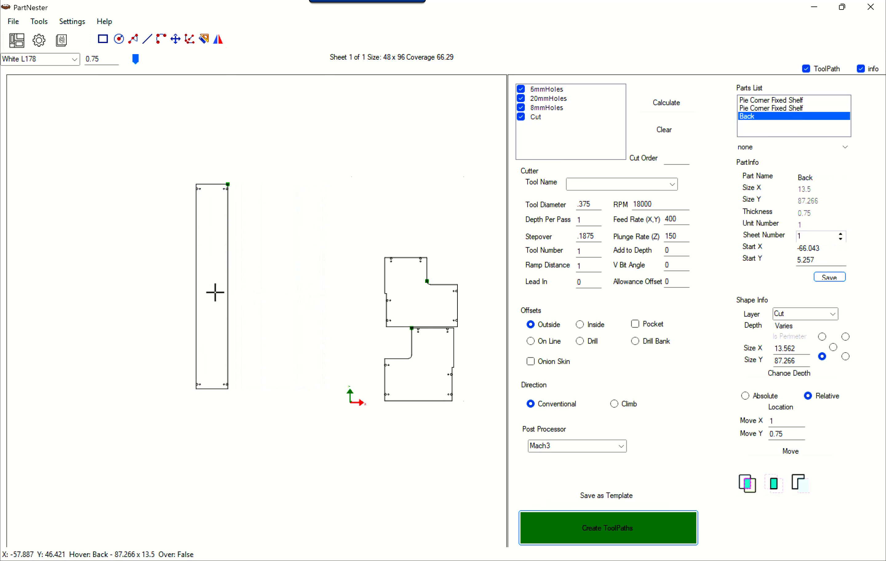
Copy the Back part and place the copy between the original and the sheet, at about X -27.3
right_click(215, 293)
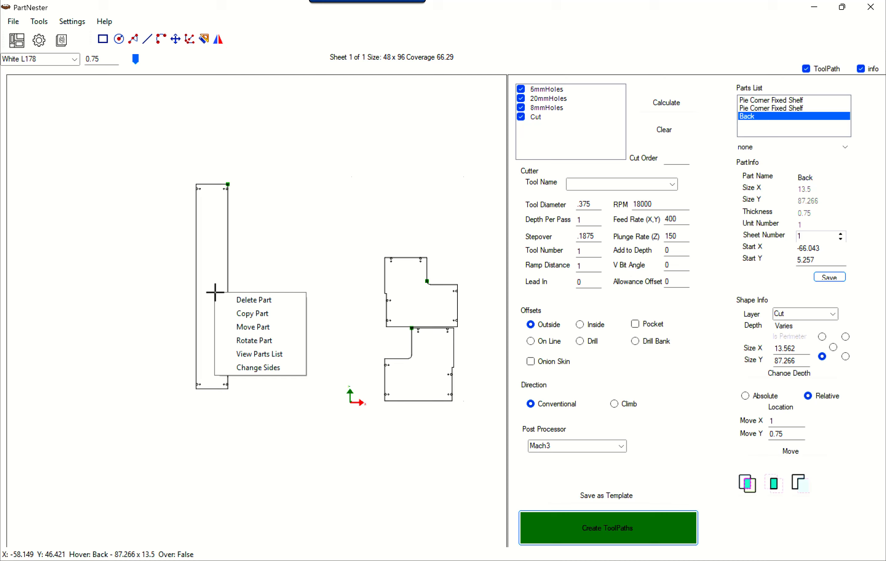
left_click(261, 316)
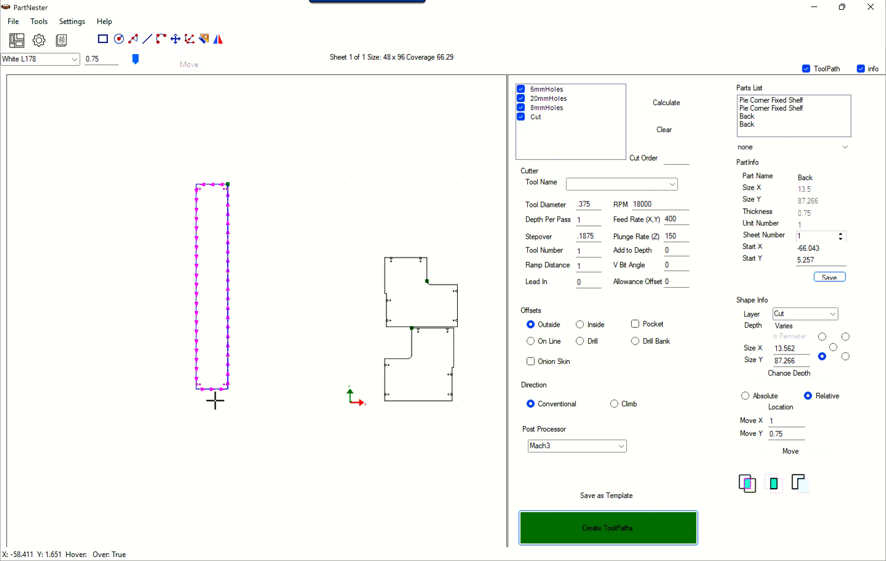
left_click_drag(215, 400, 305, 432)
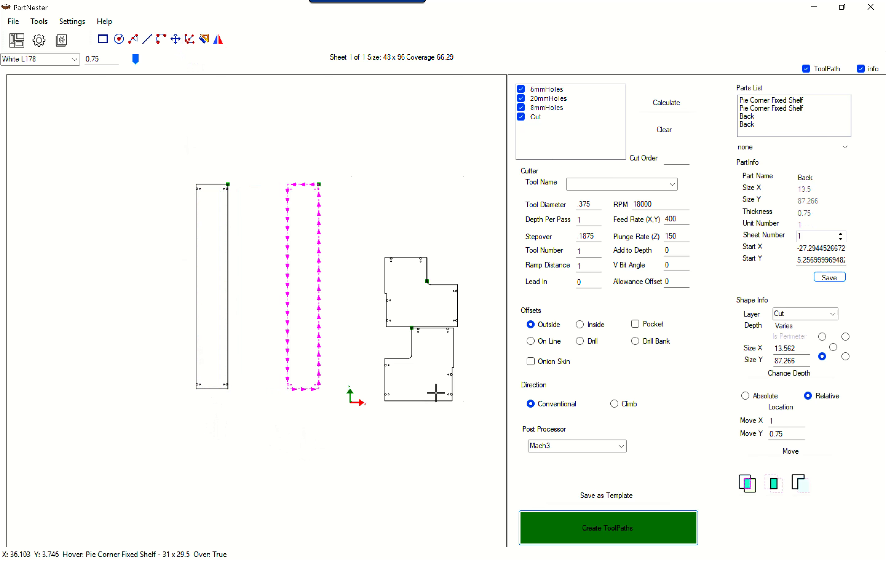
left_click(316, 423)
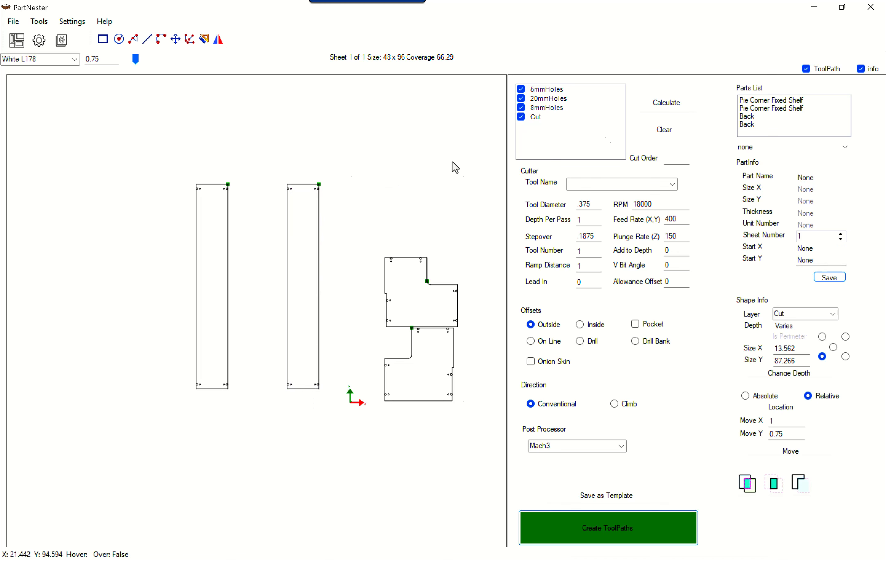
Rename the copied Back part as Corner Back and save the part information
left_click(761, 116)
left_click(750, 124)
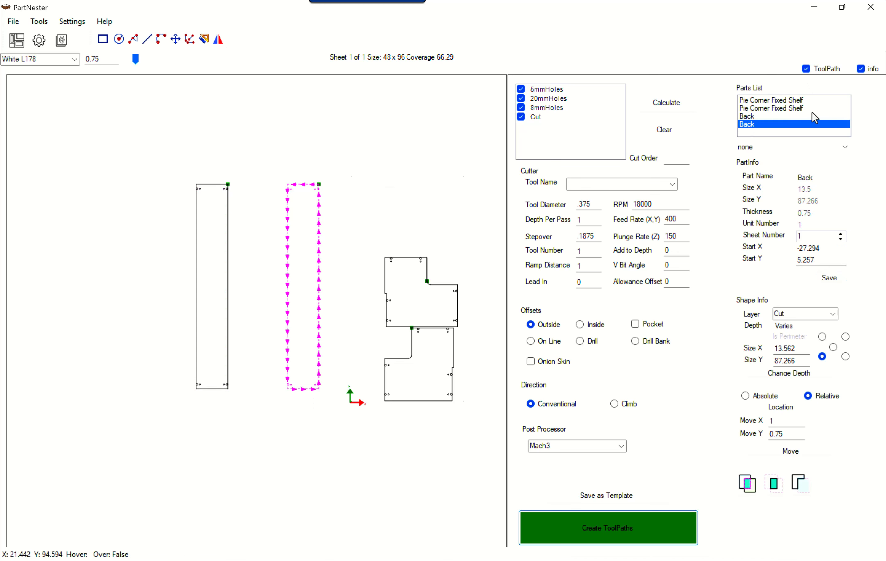
left_click(799, 178)
type("Corne")
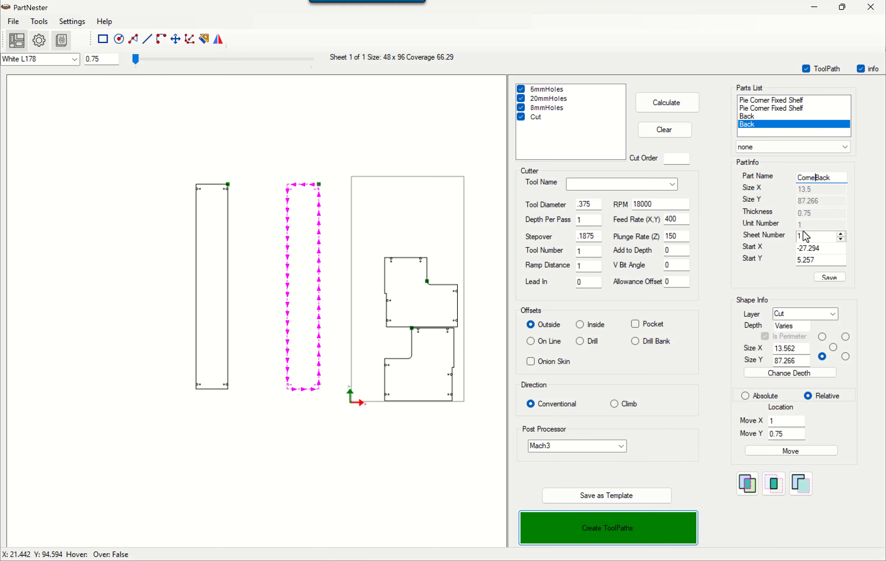
type("r")
left_click(839, 279)
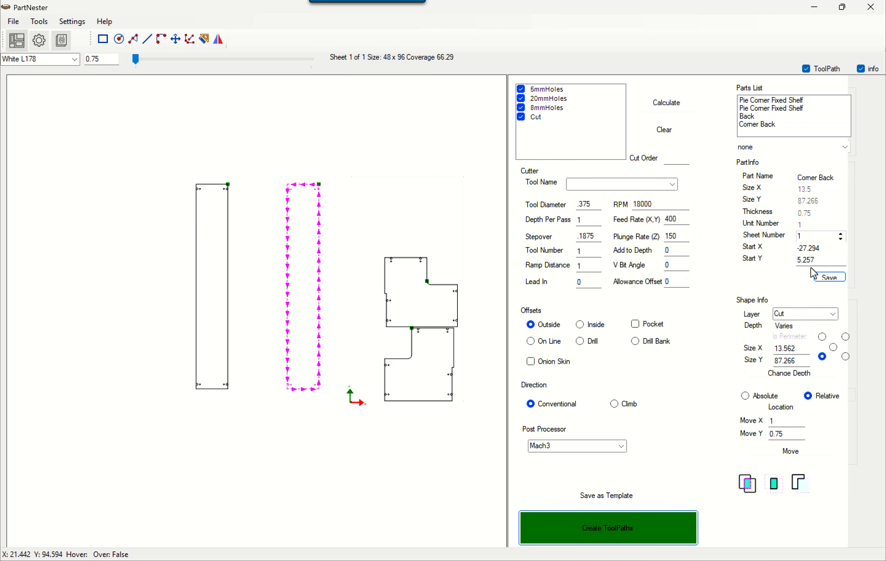
Select the cut outline of the upper Pie Corner Fixed Shelf
left_click(317, 162)
middle_click_drag(367, 279, 267, 273)
scroll(271, 296, "up", 2)
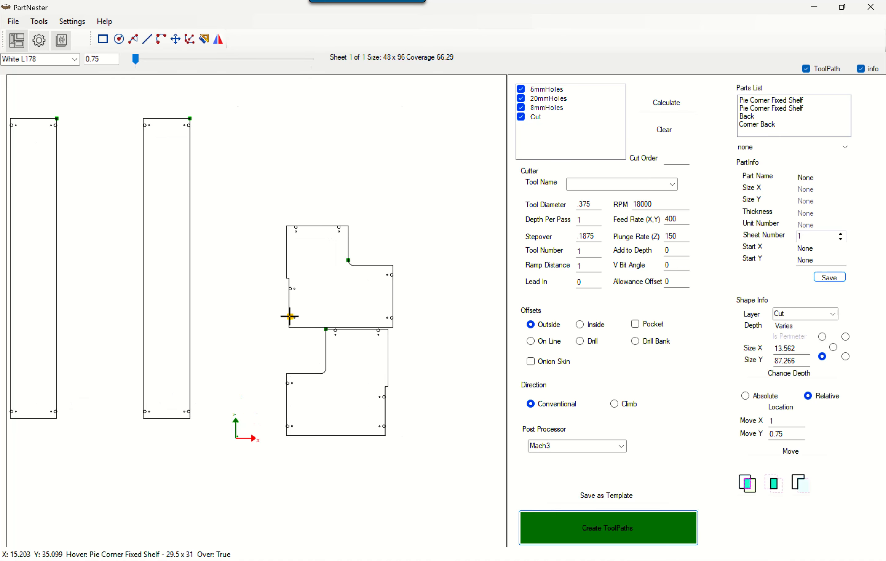
scroll(289, 317, "up", 1)
scroll(289, 317, "up", 1)
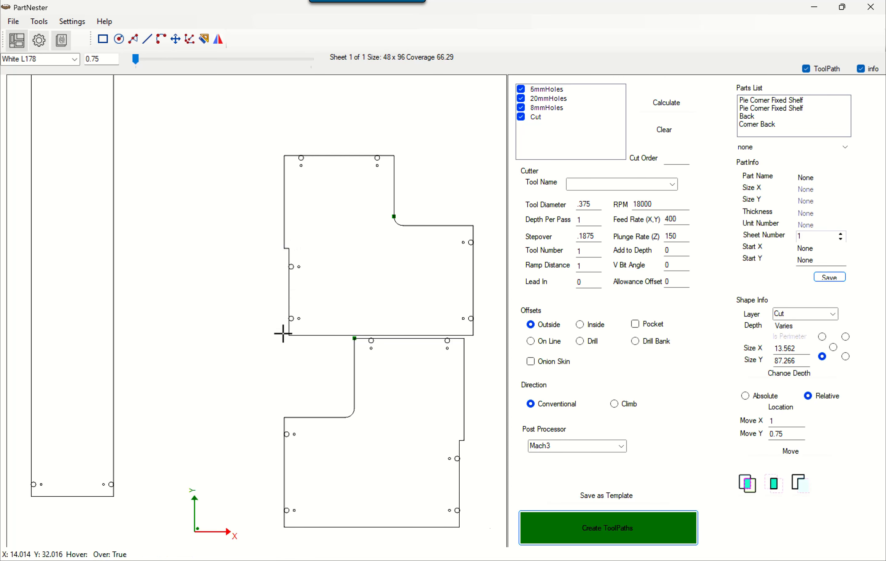
left_click(293, 249)
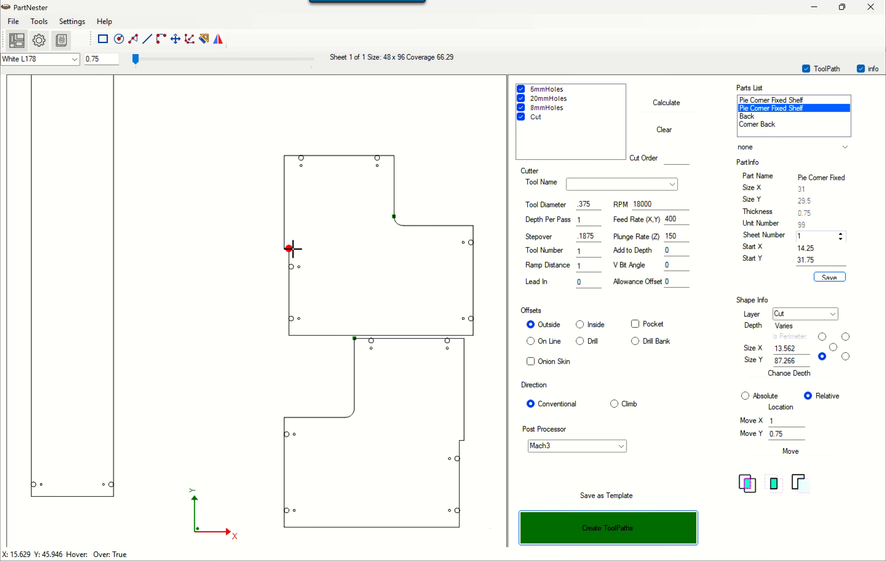
left_click(286, 155)
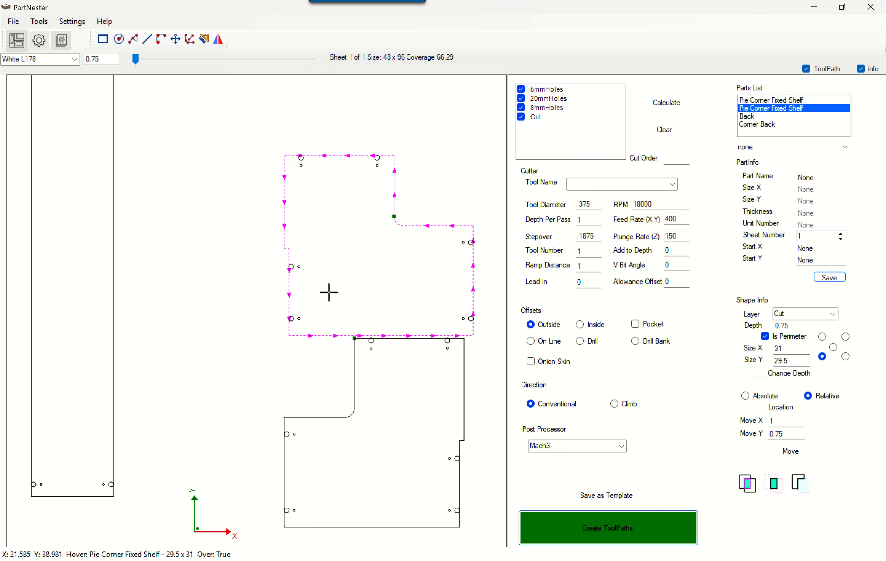
Examine the upper Pie Corner Fixed Shelf's cut outline and measure its left edge from the upper corner down to the notch
left_click(283, 344)
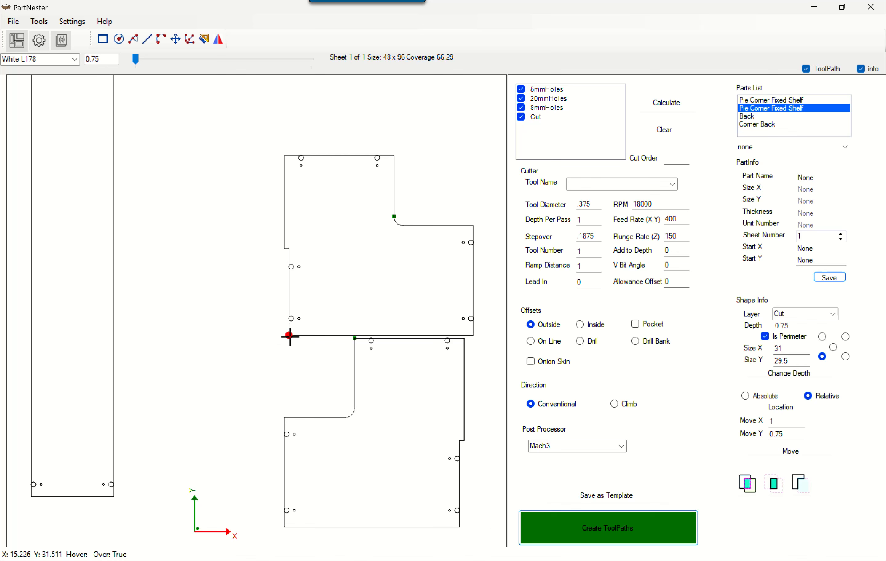
left_click(289, 336)
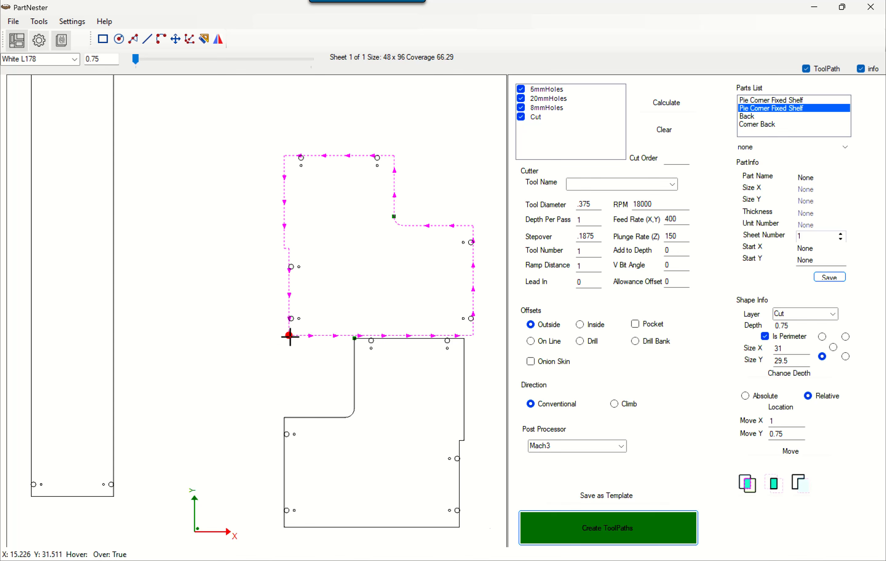
left_click(474, 336)
scroll(227, 258, "down", 3)
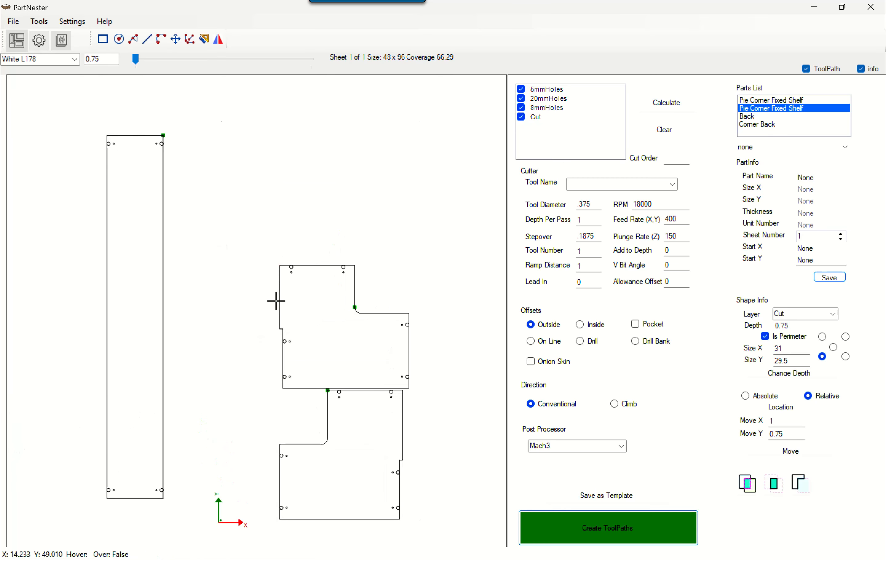
left_click(204, 39)
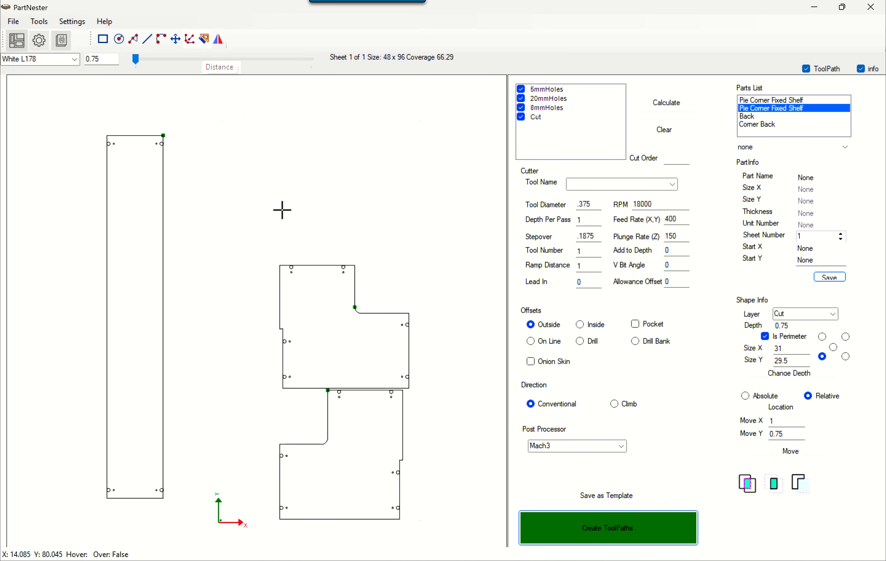
scroll(279, 293, "up", 2)
scroll(278, 294, "up", 1)
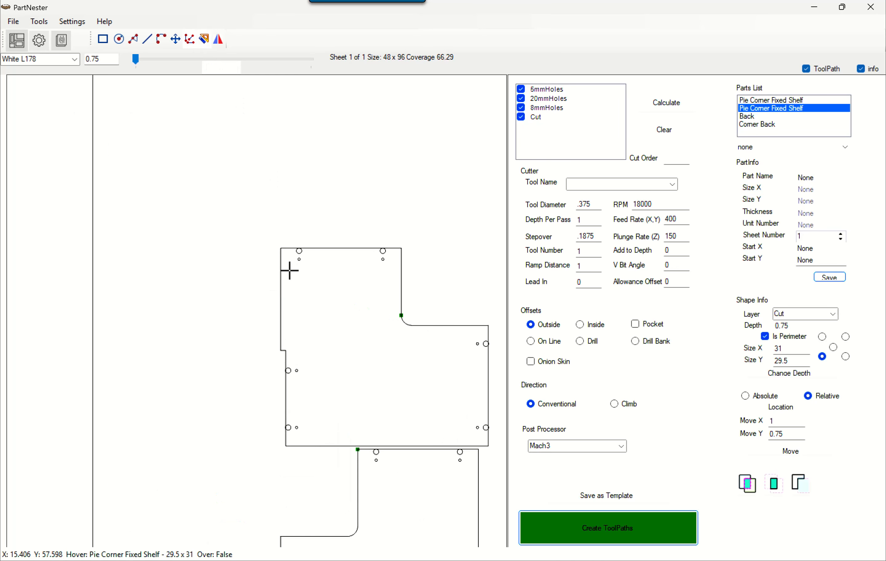
left_click(281, 248)
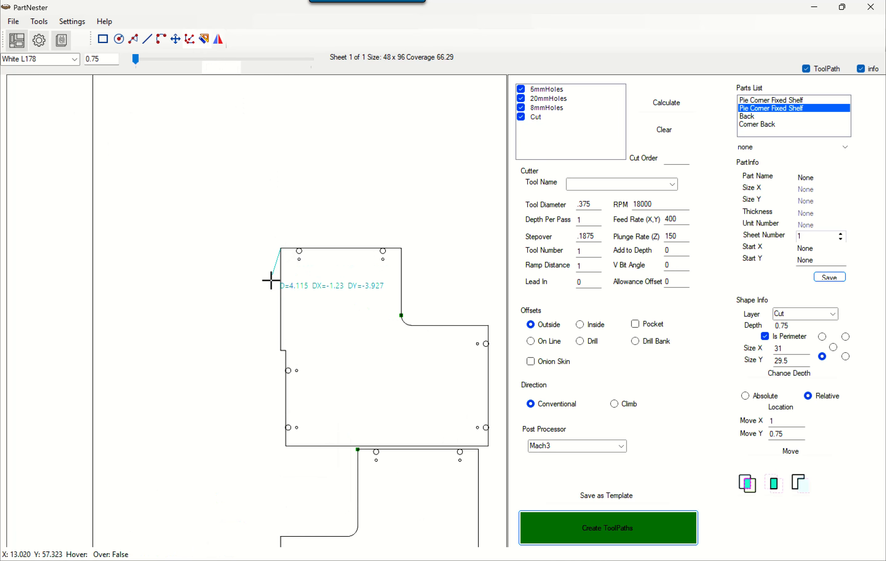
left_click(279, 350)
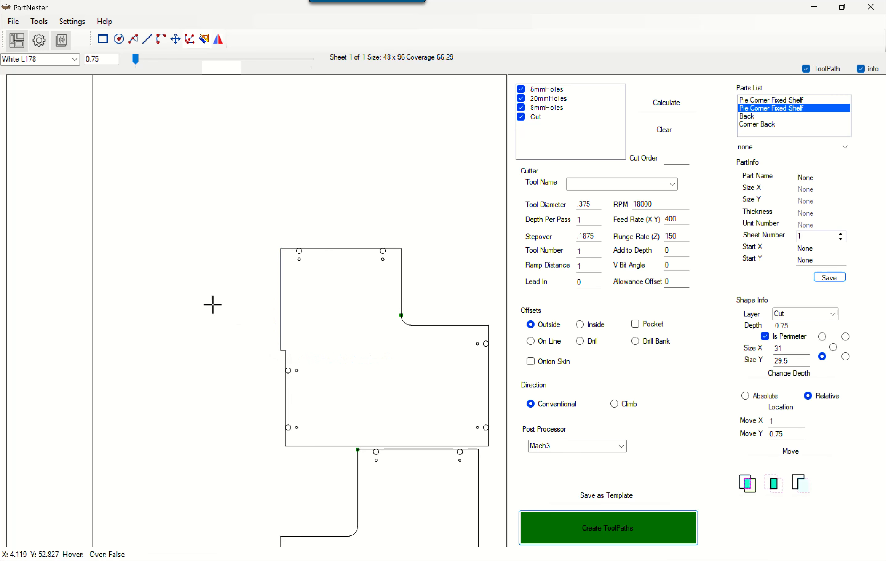
scroll(211, 302, "down", 2)
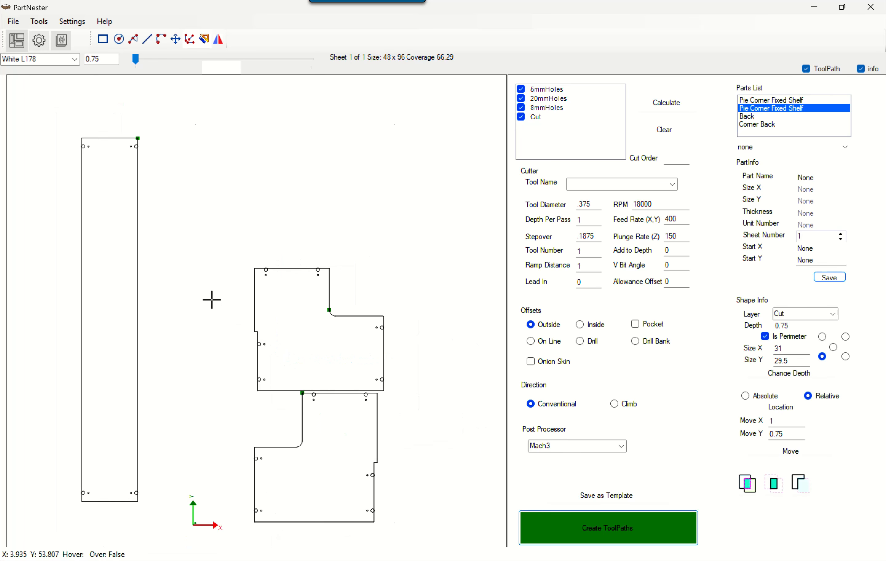
Set the Size X of the Corner Back's cut outline to 15.25 and reselect the outline to check it
left_click(138, 253)
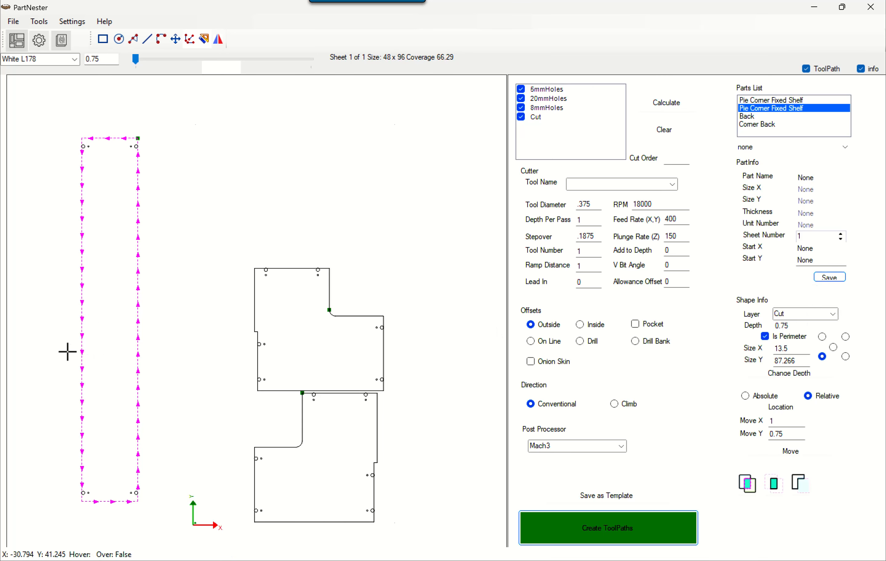
double_click(789, 350)
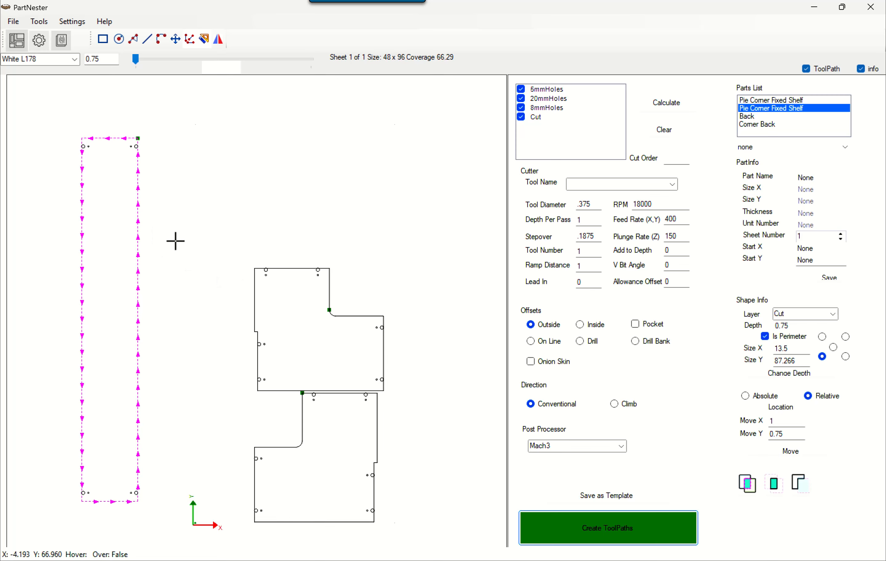
left_click(154, 231)
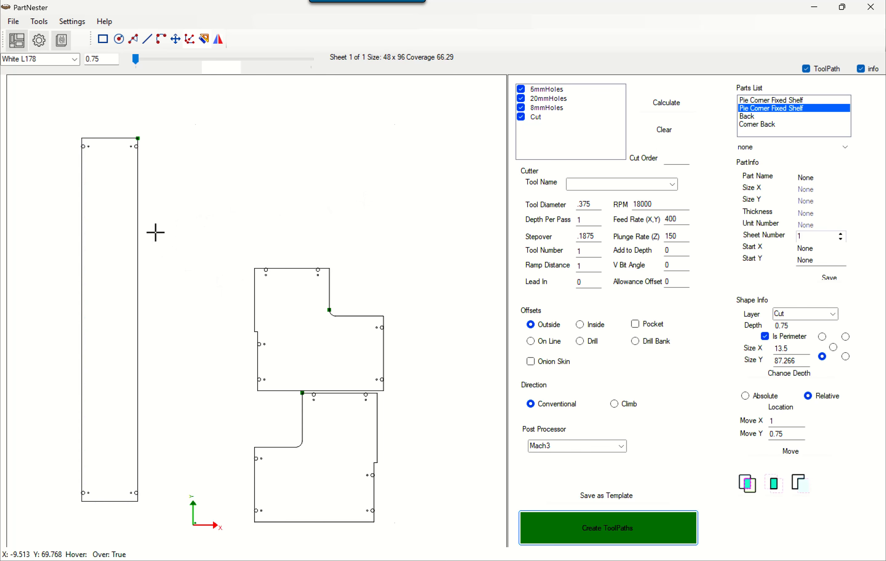
left_click(138, 227)
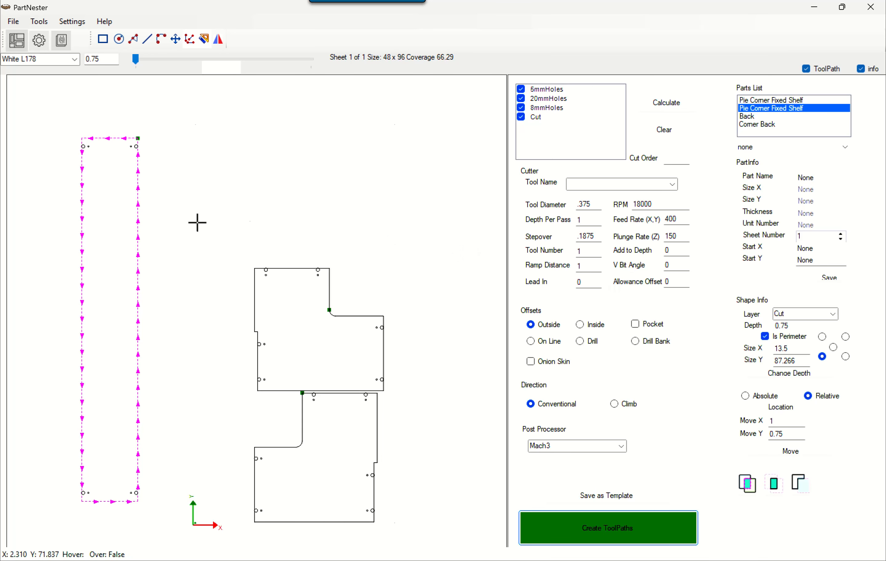
left_click(137, 217)
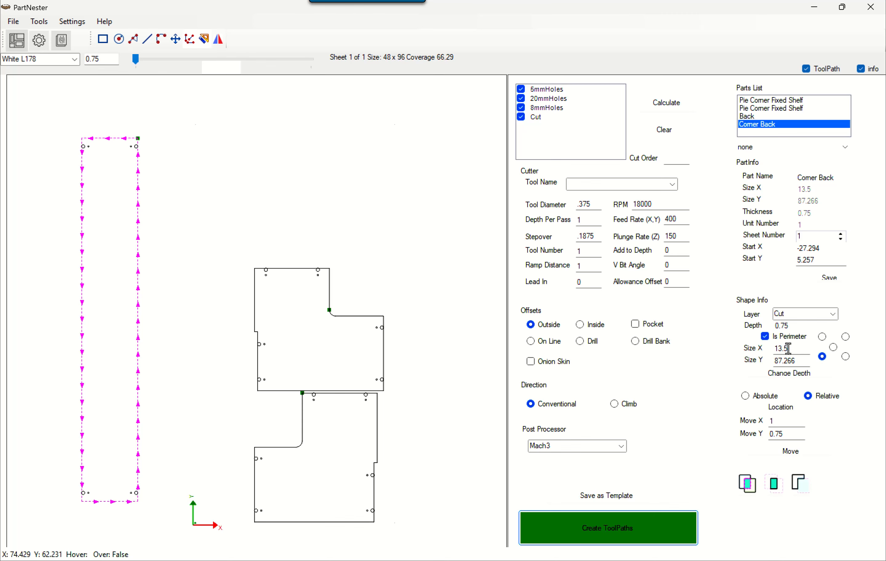
left_click_drag(789, 348, 752, 350)
type("1")
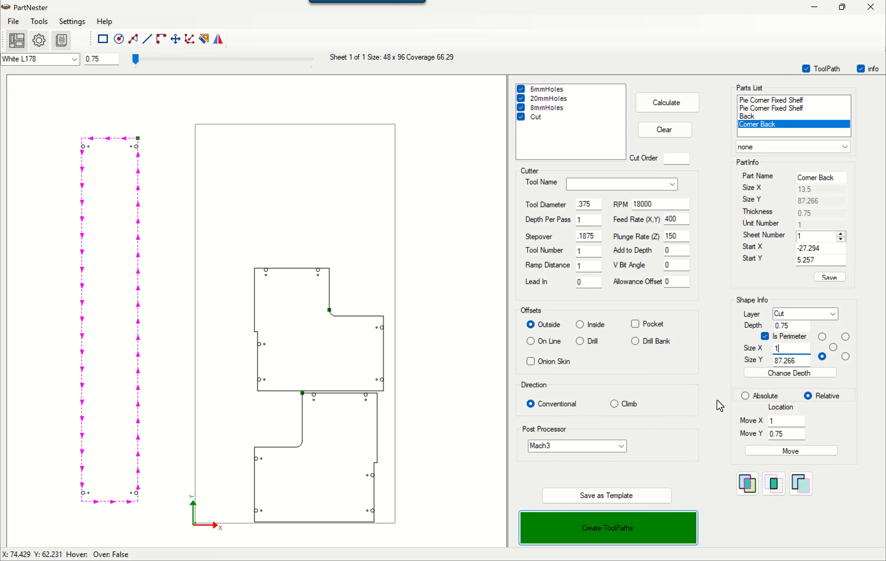
type("5.25")
left_click(788, 376)
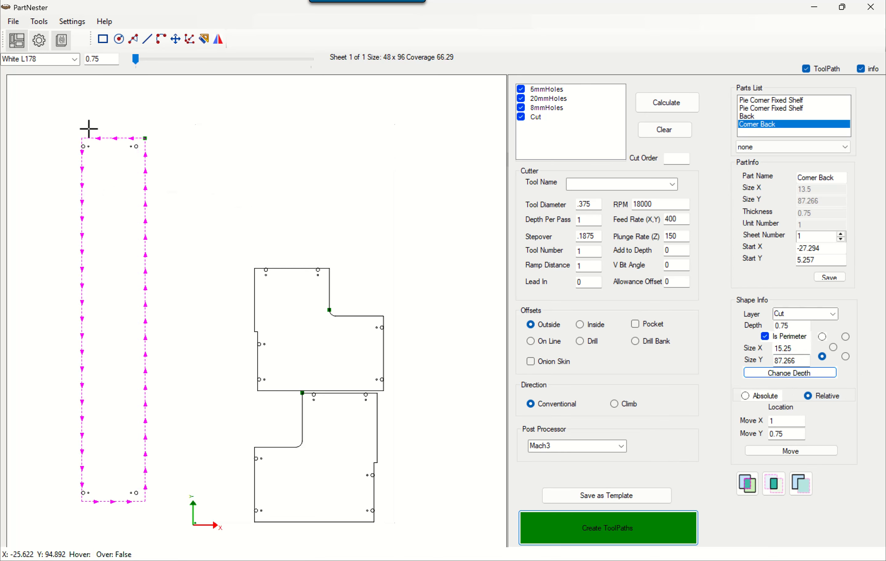
left_click(170, 188)
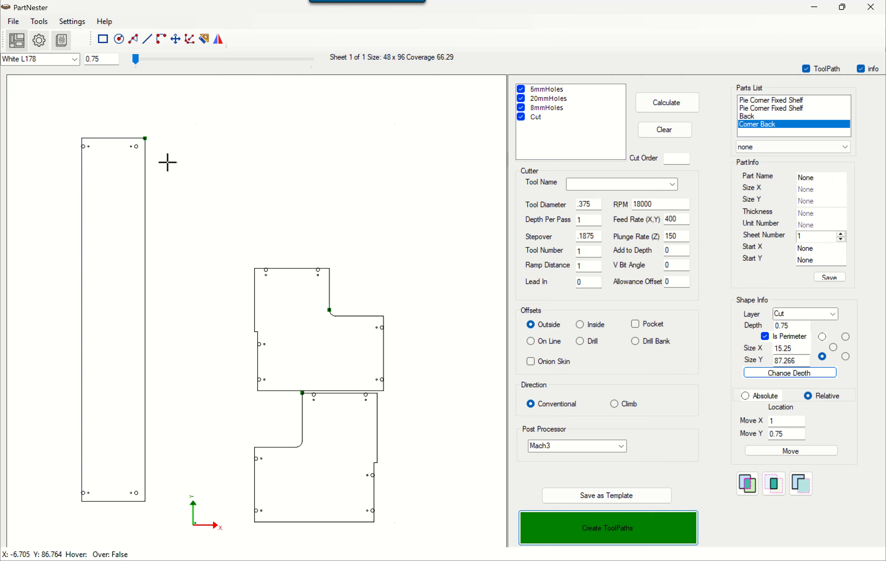
left_click(144, 170)
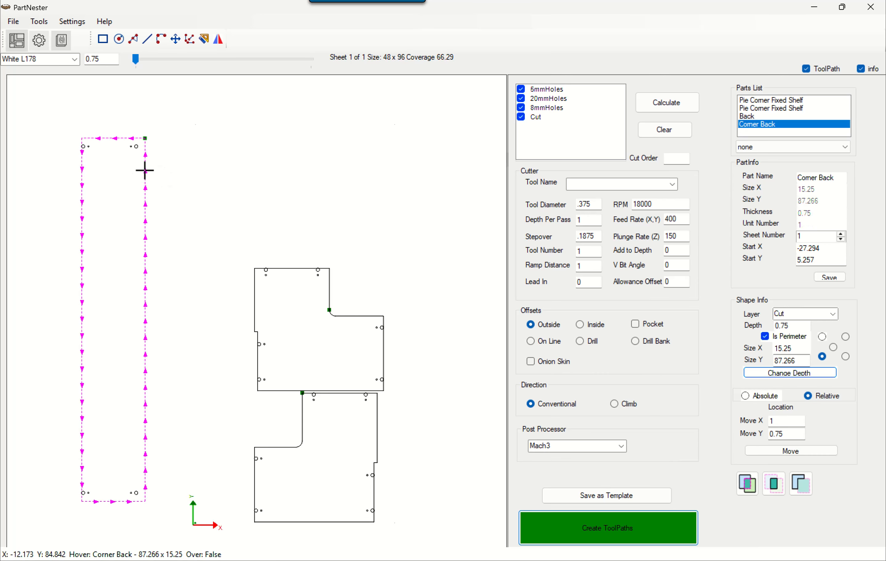
left_click(177, 191)
Select the Corner Back's right-hand holes at both ends and move them relatively by 1.75 in X and 0.75 in Y
left_click_drag(118, 130, 143, 519)
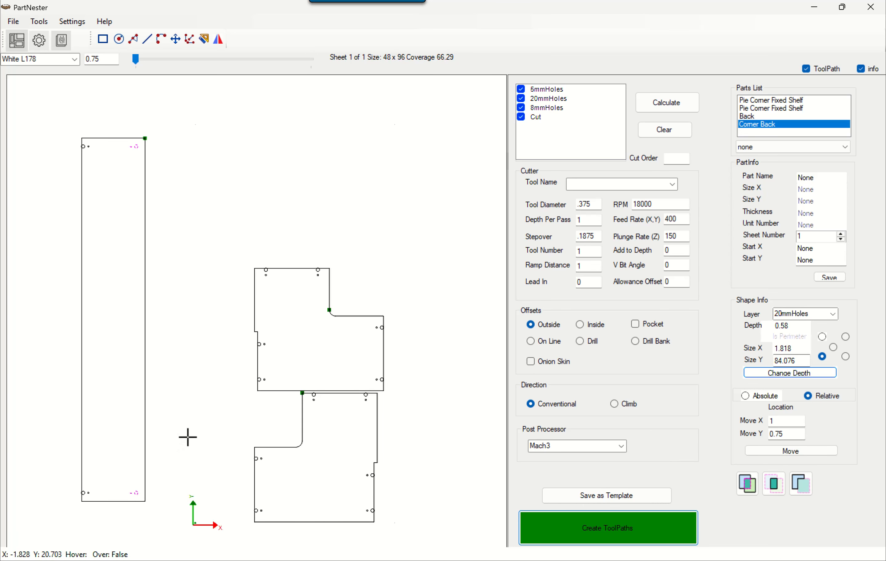
left_click(112, 169)
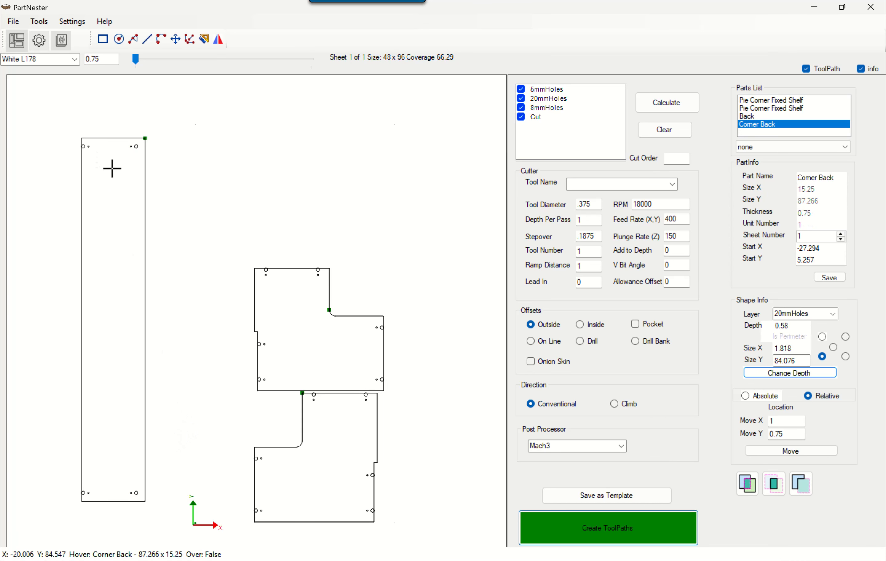
left_click_drag(116, 122, 143, 530)
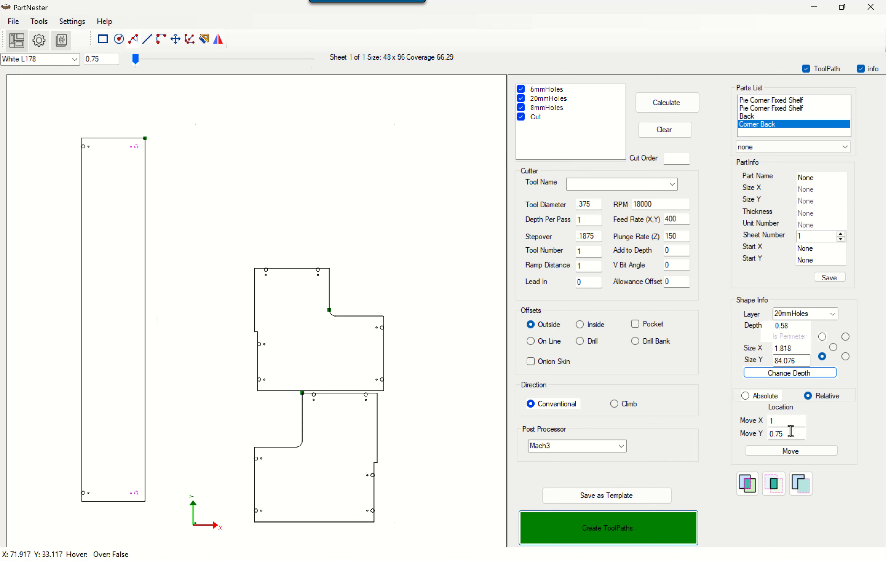
double_click(773, 420)
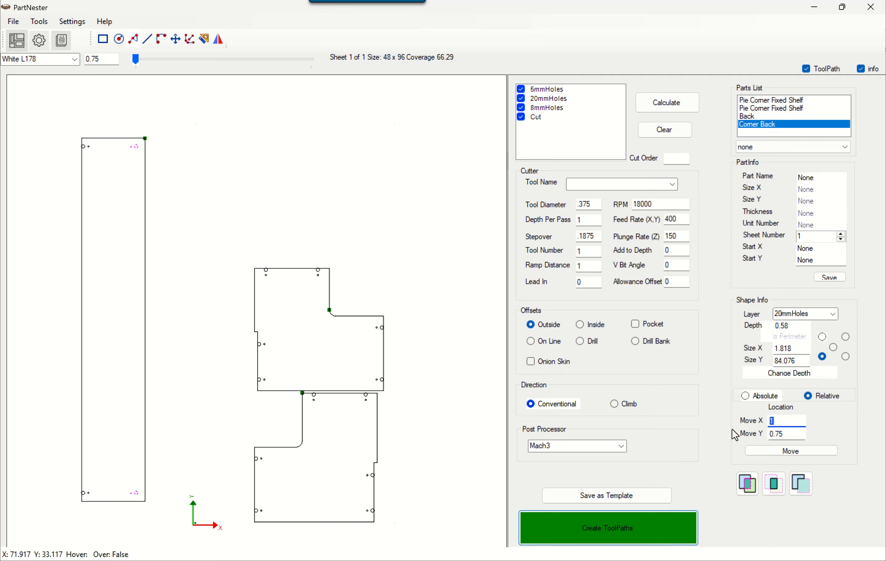
type("1.75")
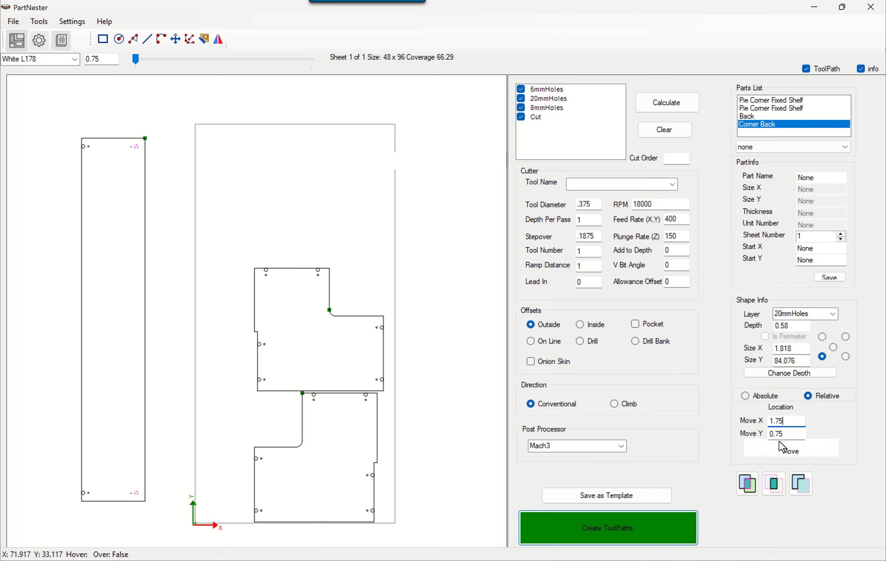
left_click(803, 453)
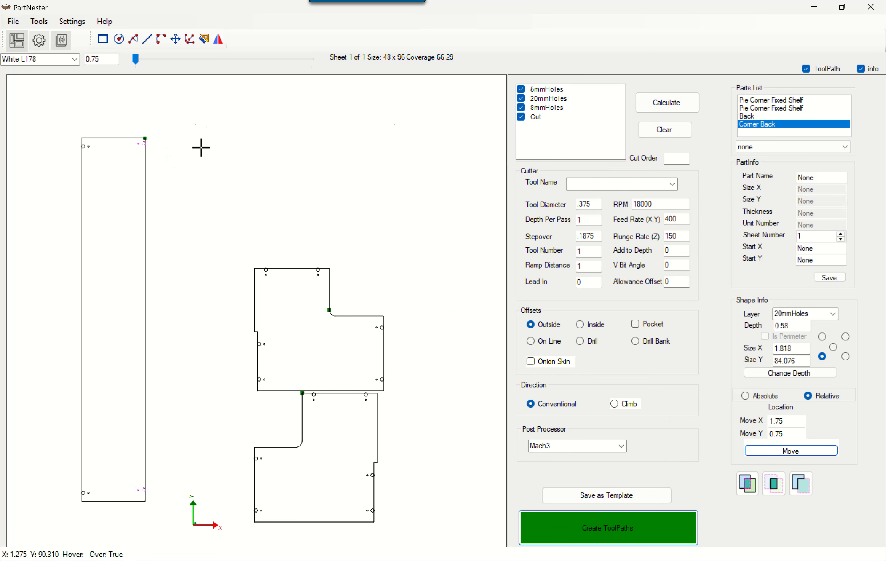
Shift the selected Corner Back holes relatively by 0 in X and -0.75 in Y
left_click(790, 433)
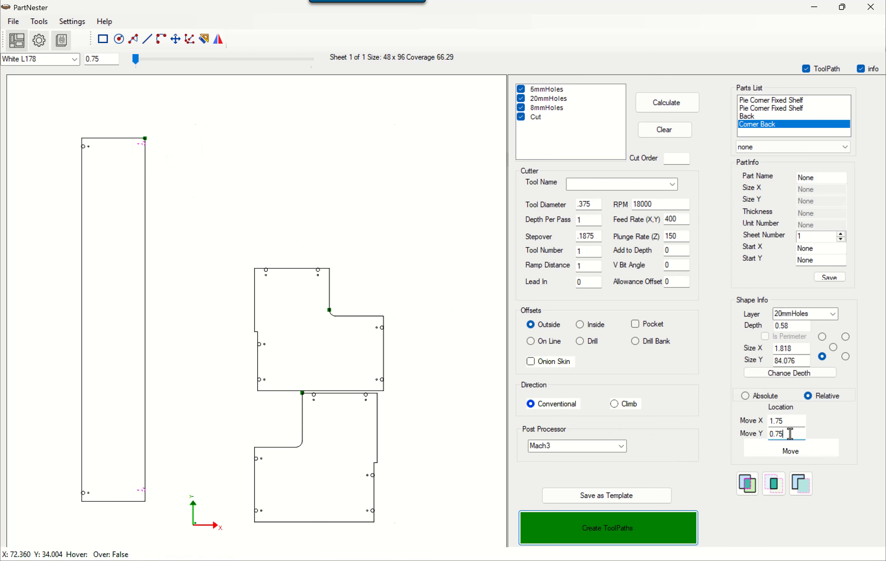
left_click_drag(790, 433, 740, 436)
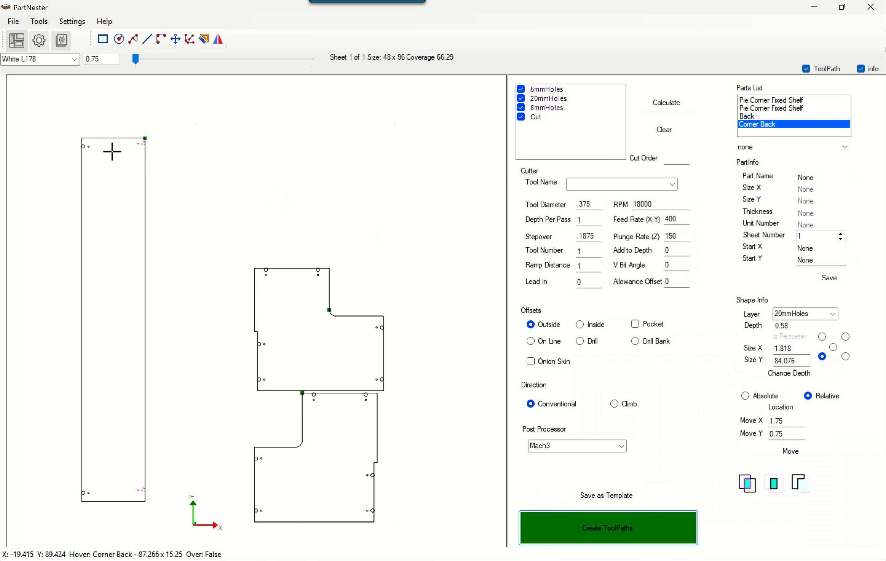
left_click(770, 433)
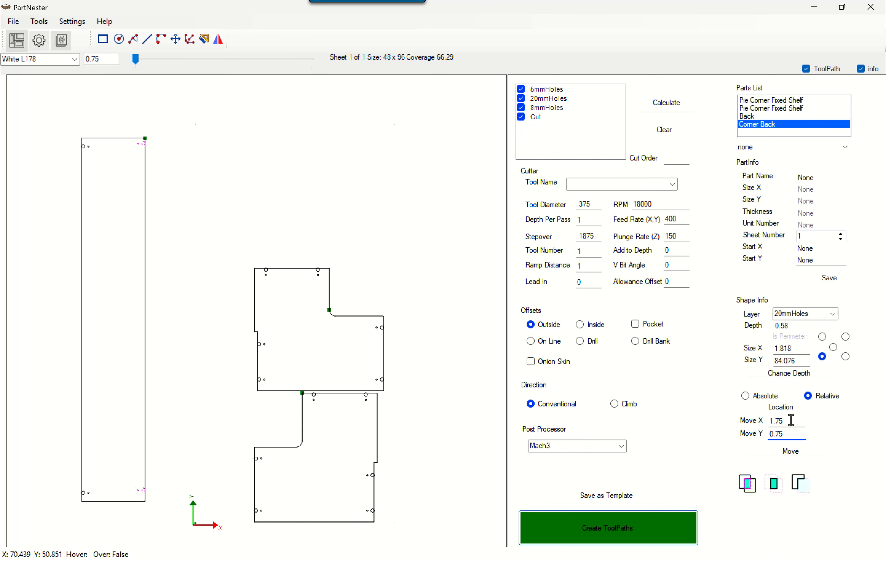
left_click_drag(791, 435, 749, 437)
type("-0.75")
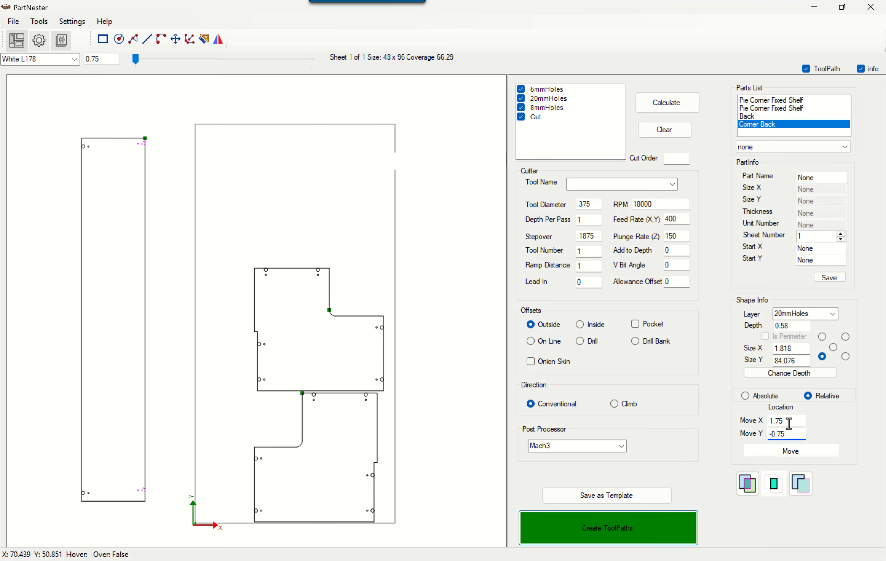
left_click_drag(789, 422, 751, 423)
type("0")
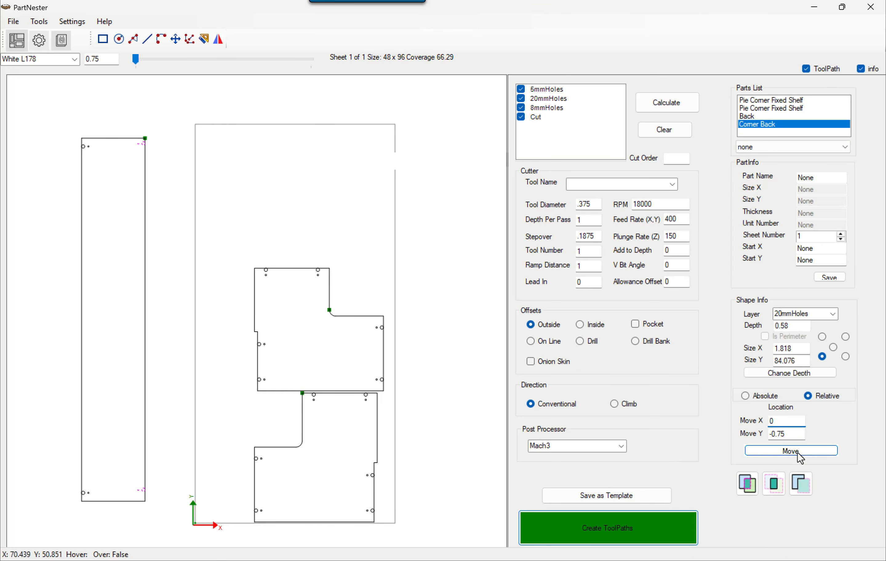
left_click(790, 451)
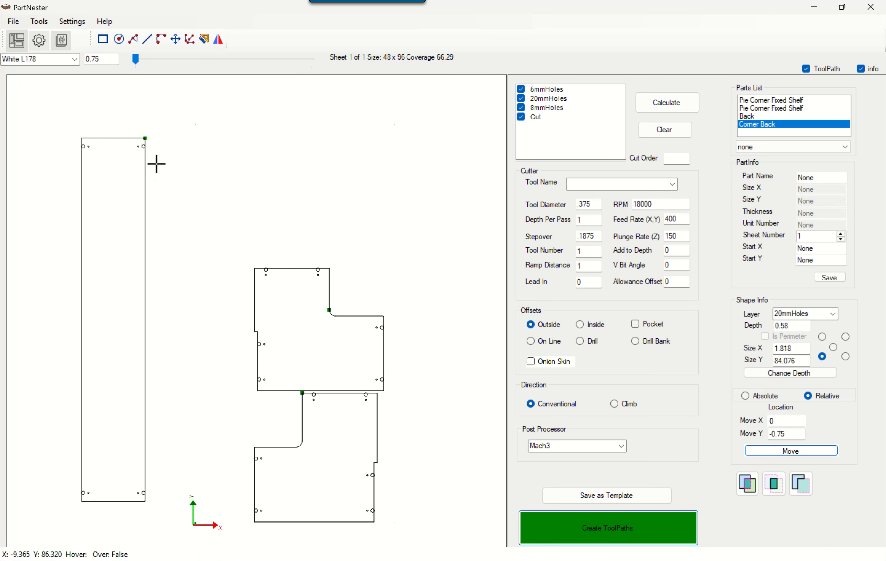
Copy the Corner Back part and place one of the two to the right of the sheet, at about X 57.5 and Y 0.8
scroll(161, 169, "up", 2)
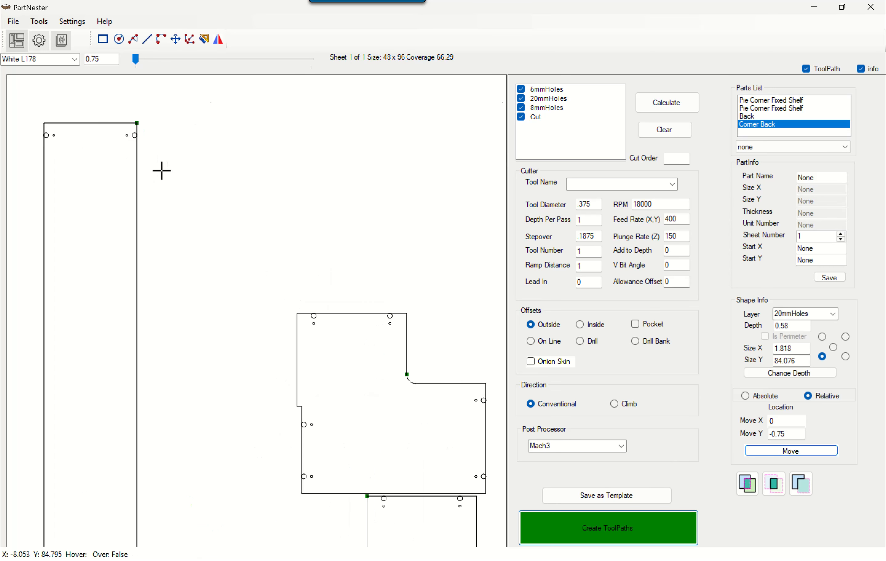
scroll(162, 171, "down", 3)
scroll(161, 170, "down", 1)
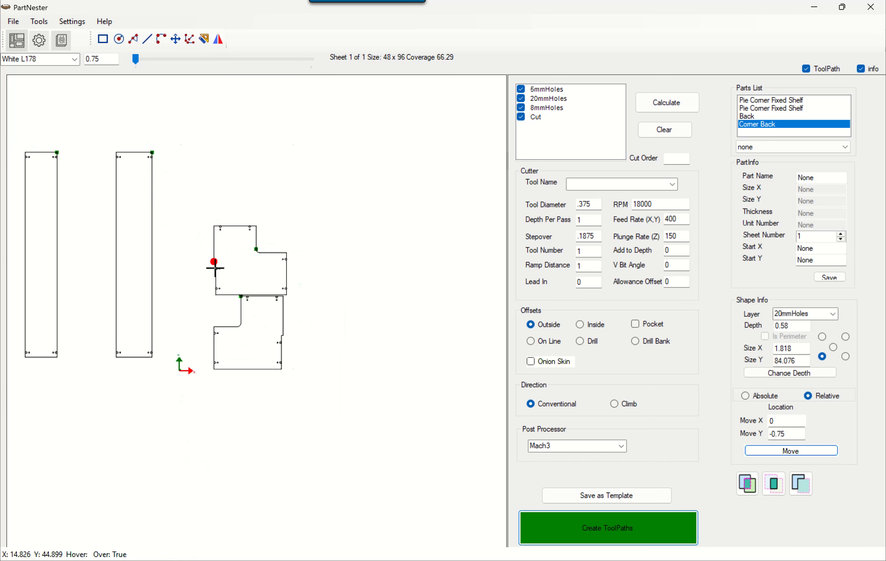
right_click(136, 256)
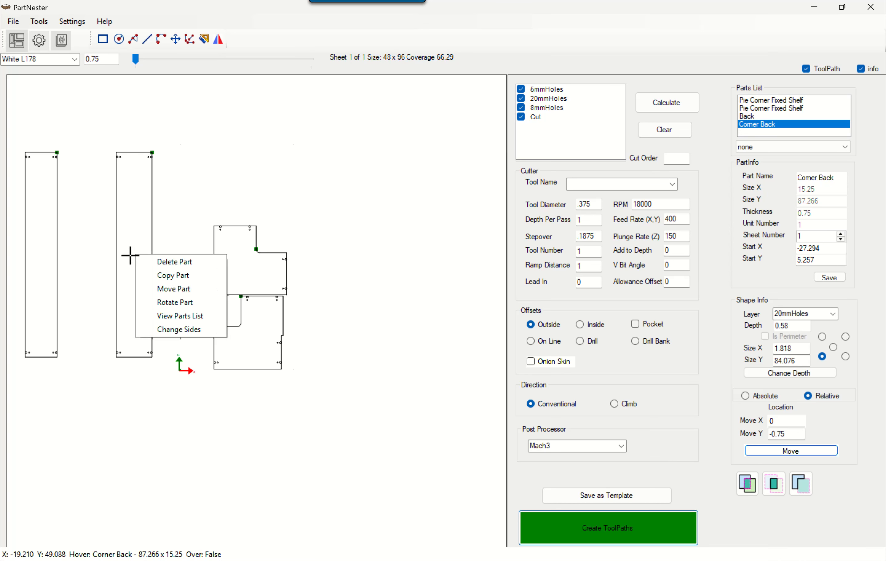
left_click(161, 282)
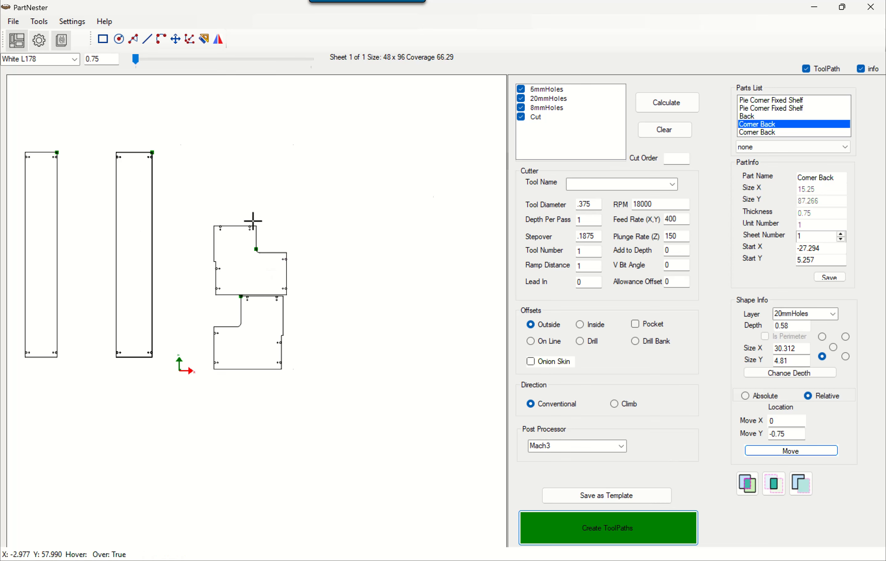
left_click(766, 125)
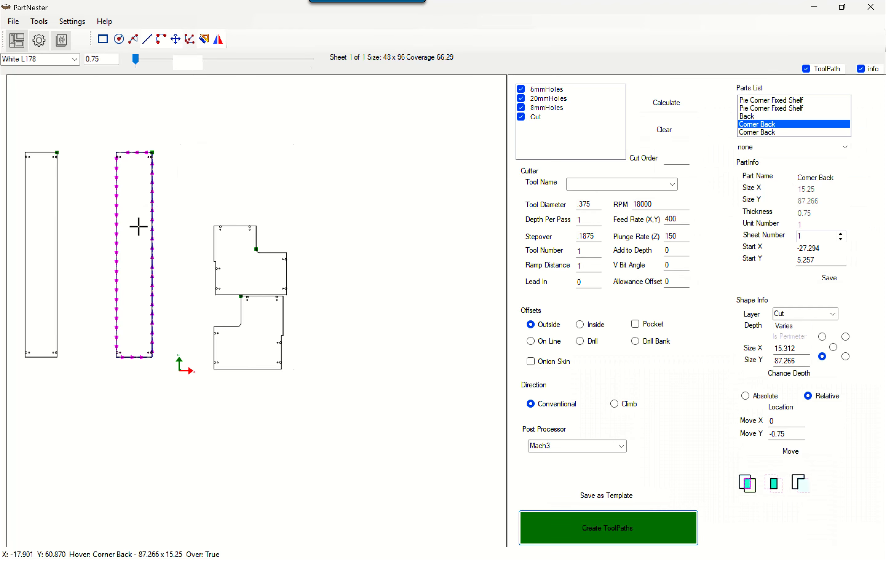
left_click_drag(137, 223, 337, 237)
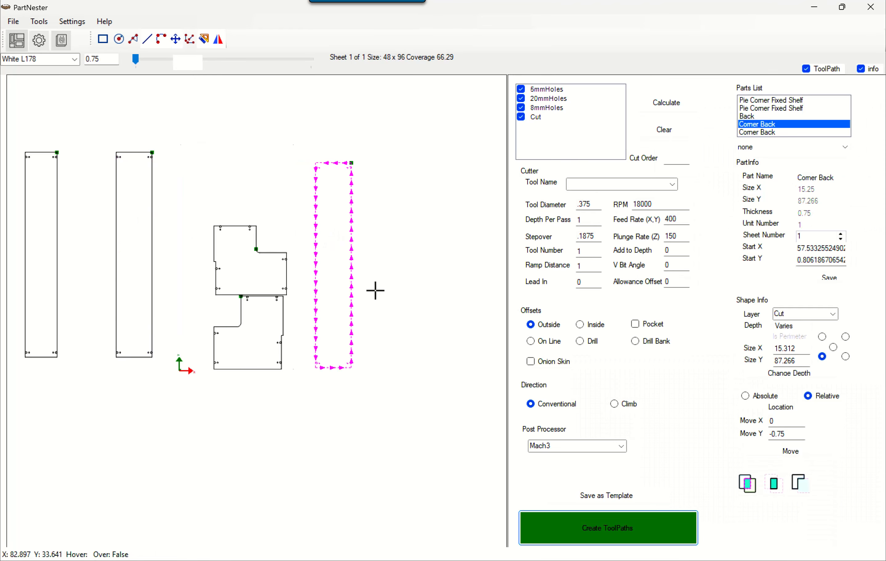
Measure the length of the upper Pie Corner Fixed Shelf's bottom edge from corner to corner
scroll(367, 291, "up", 1)
scroll(239, 295, "up", 3)
scroll(241, 295, "up", 2)
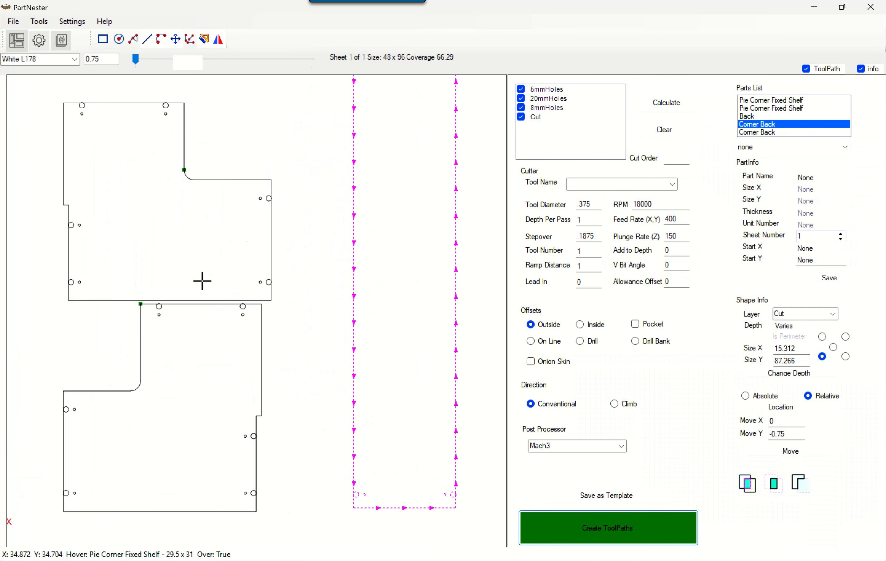
left_click(204, 40)
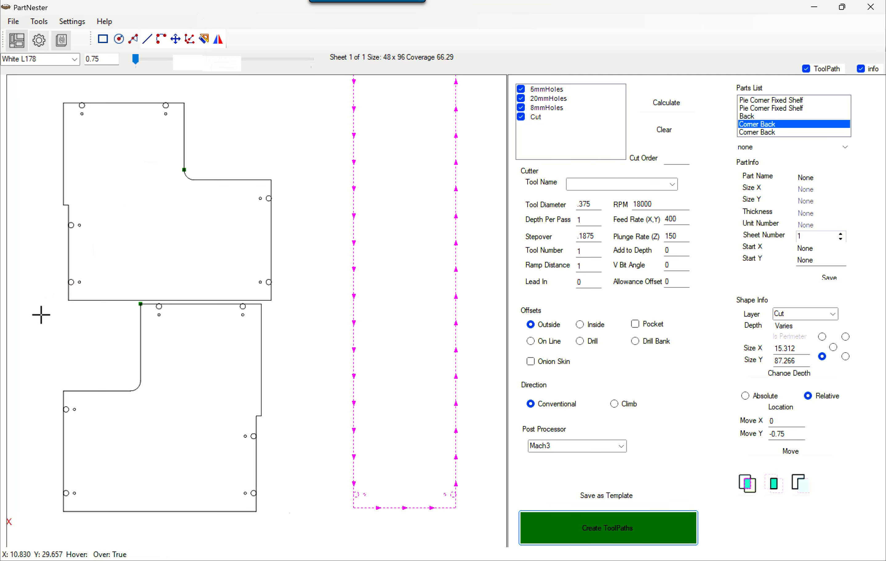
left_click(66, 303)
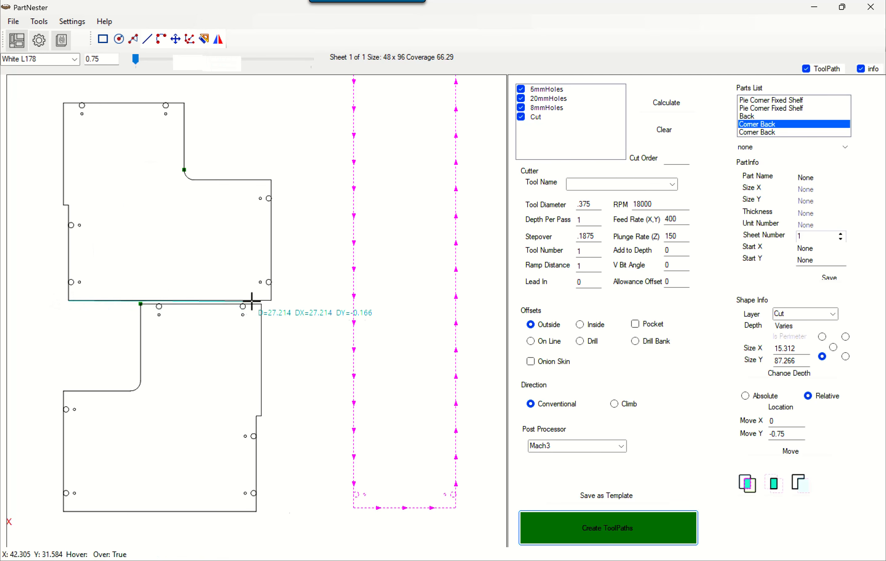
left_click(272, 300)
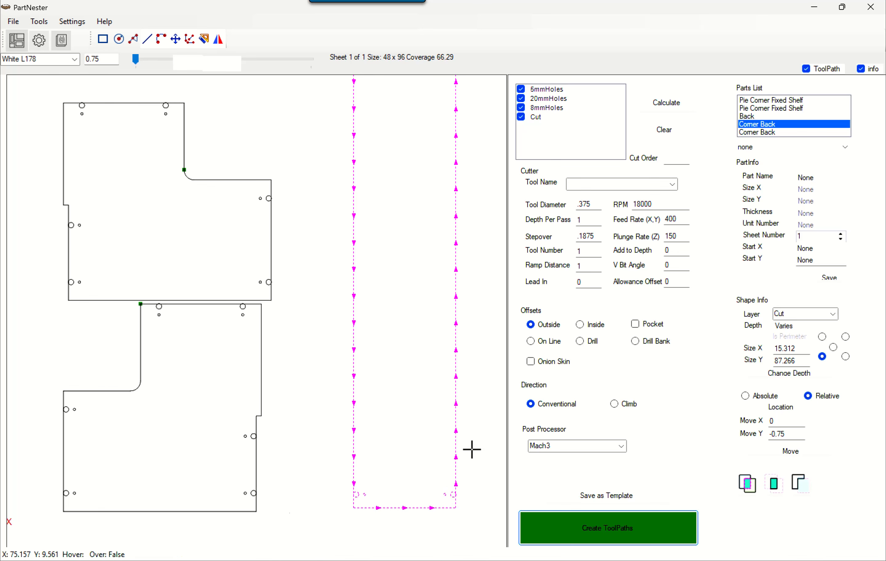
Set the Size X of the cut outline of the Corner Back to the right of the sheet to 30.25
scroll(459, 445, "down", 3)
middle_click_drag(457, 407, 328, 344)
left_click(325, 342)
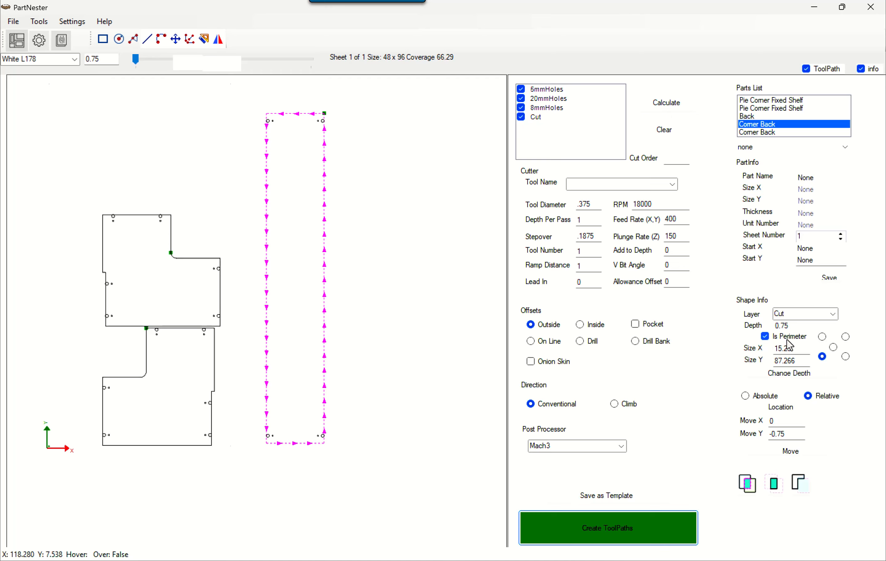
double_click(797, 350)
type("3")
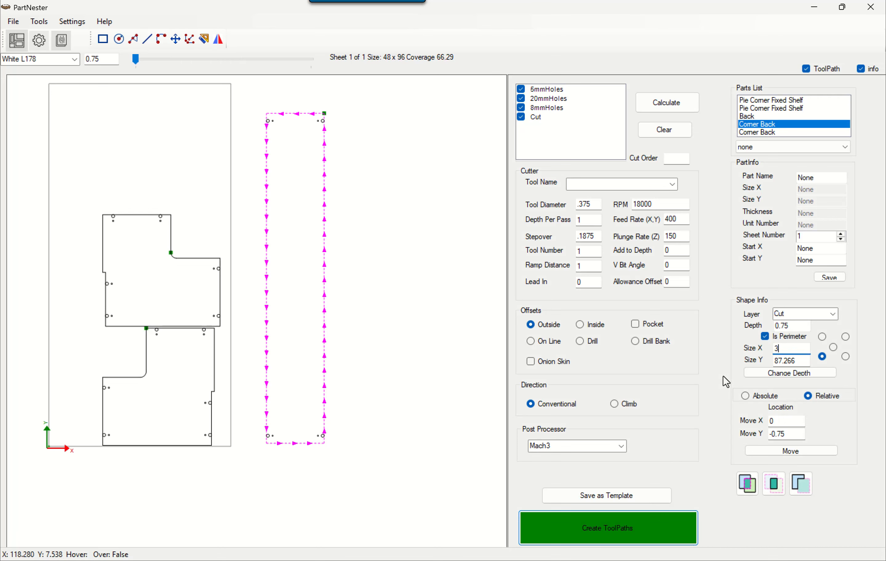
type("0.25")
left_click(804, 372)
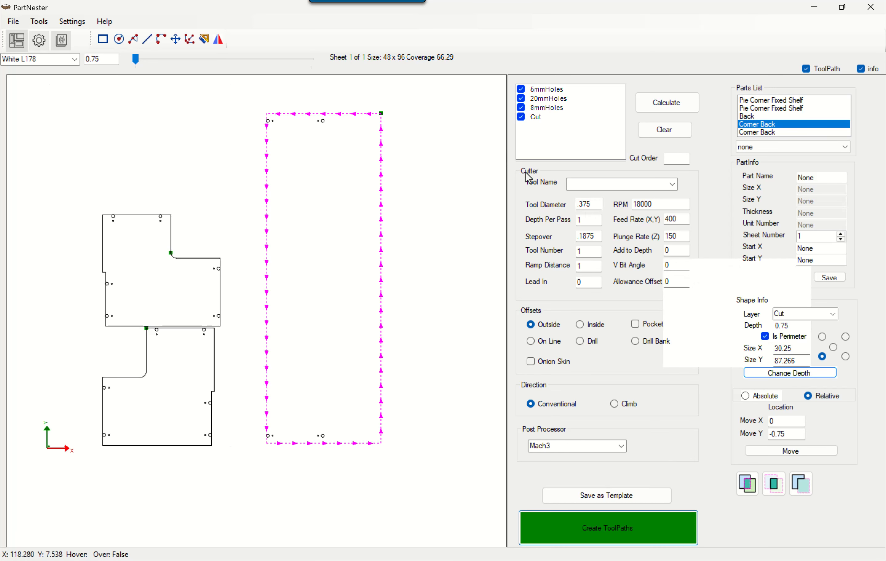
Select the inner hole groups at both ends of the 30.25-wide Corner Back and move them relatively by 14.75 in X and 0 in Y
left_click(336, 200)
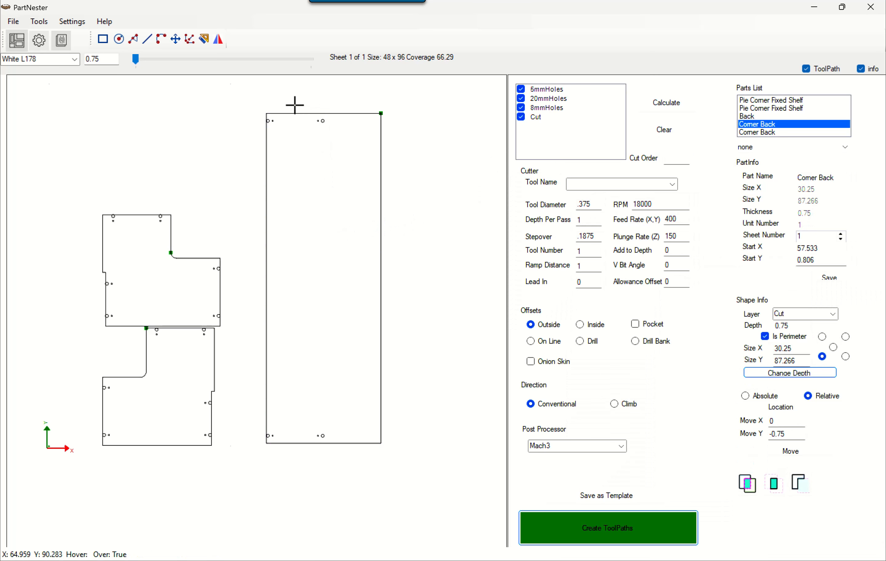
left_click_drag(294, 106, 344, 490)
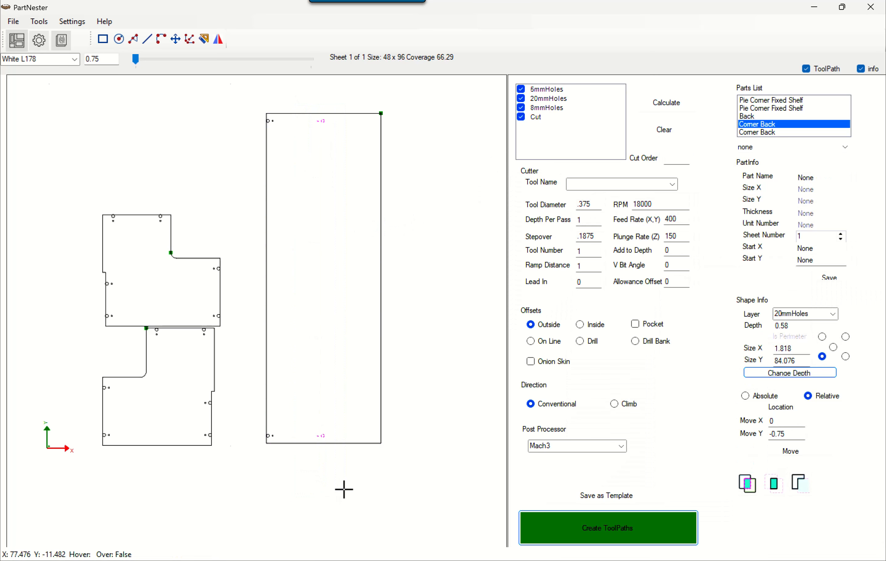
left_click(794, 435)
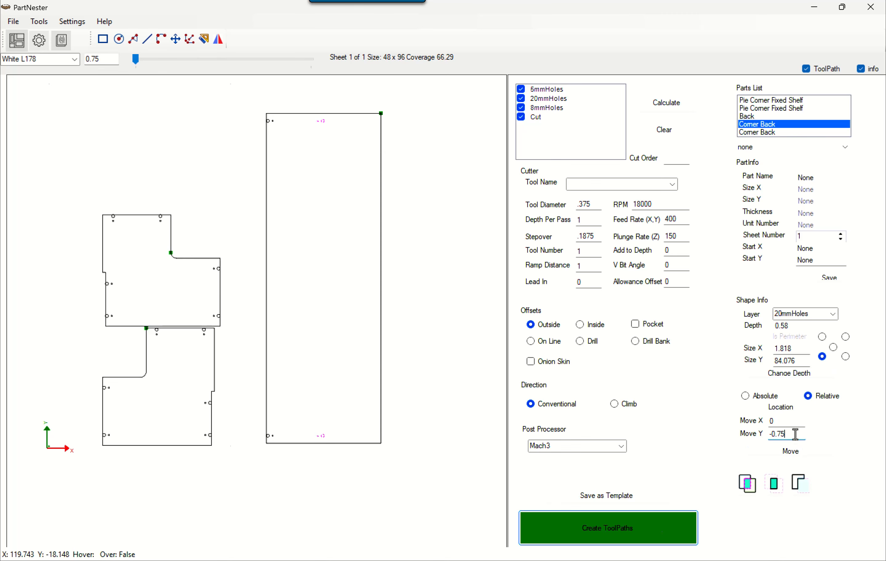
type("0")
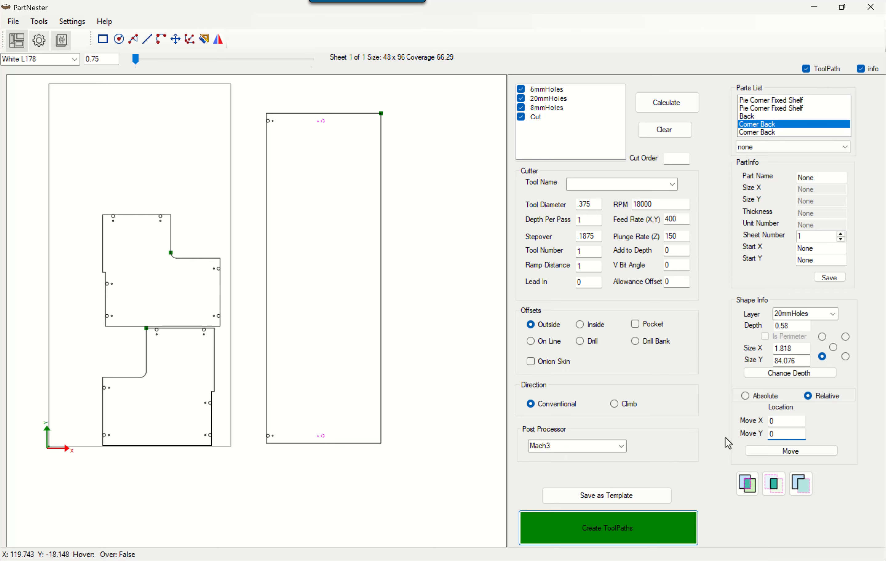
left_click(779, 420)
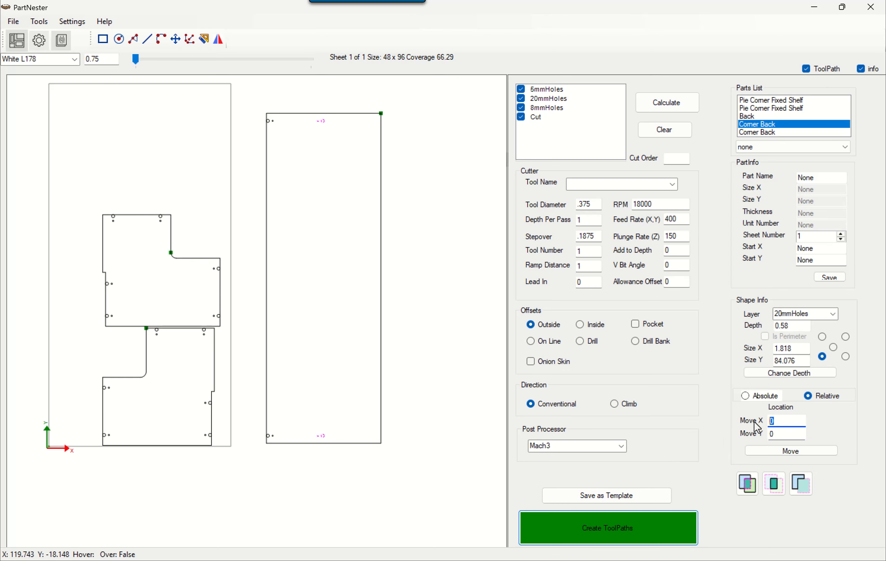
type("14.75")
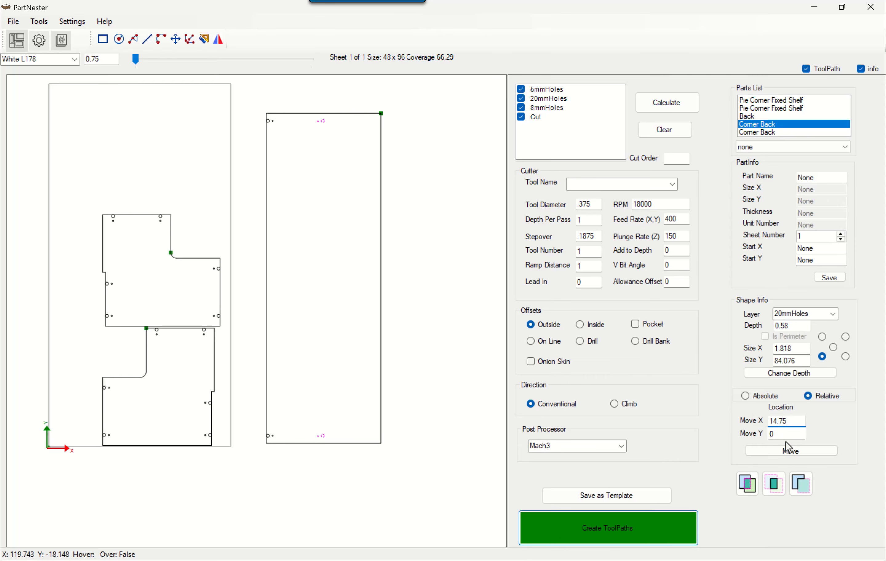
left_click(792, 452)
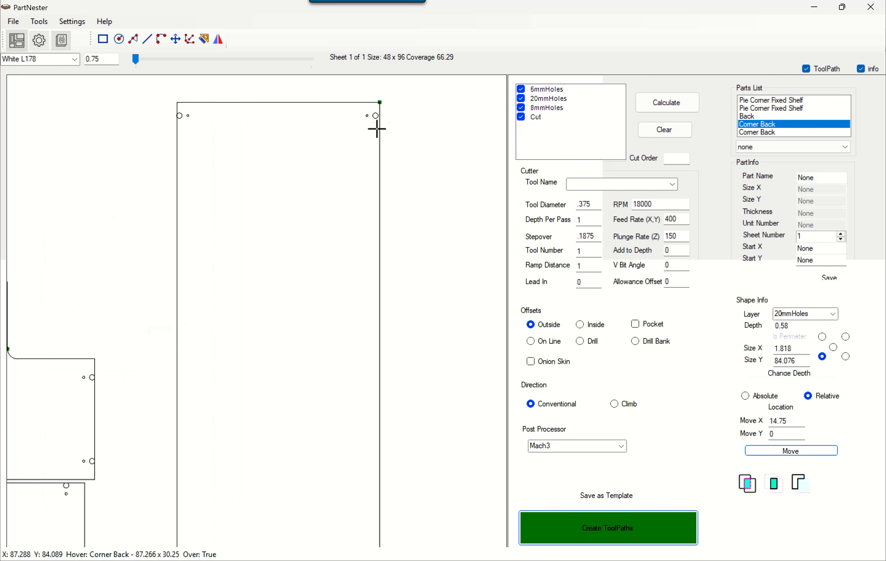
Make one in-place copy each of the 30.25-wide Corner Back and the 15.25-wide Corner Back
scroll(354, 231, "down", 2)
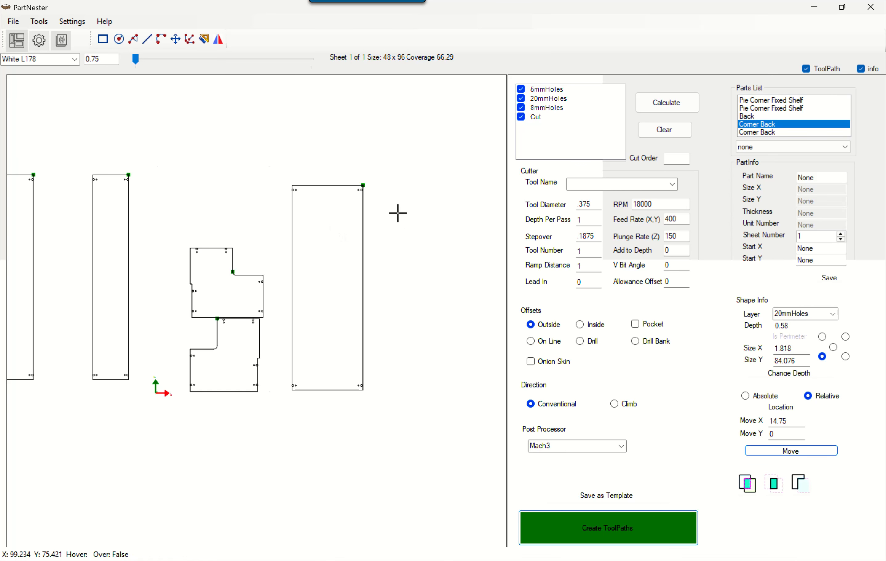
scroll(408, 252, "down", 2)
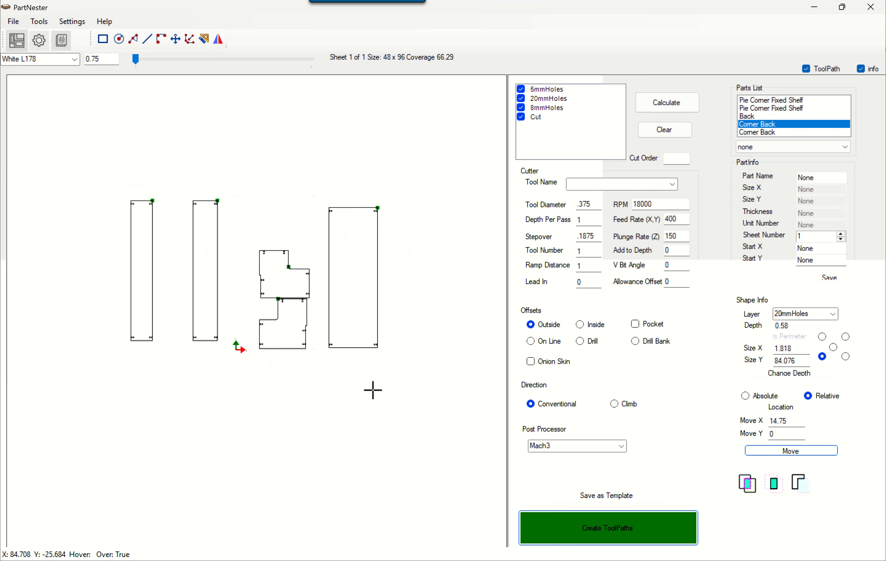
left_click(358, 302)
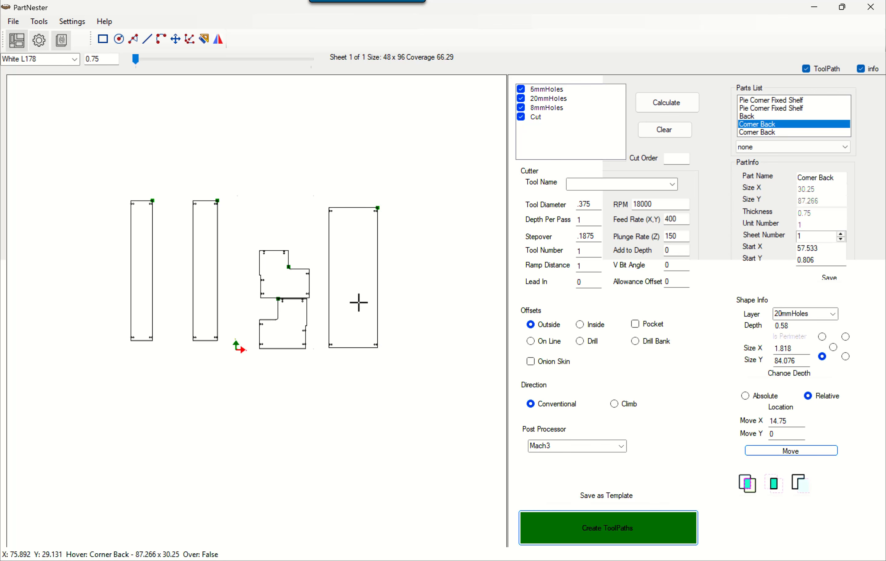
right_click(353, 285)
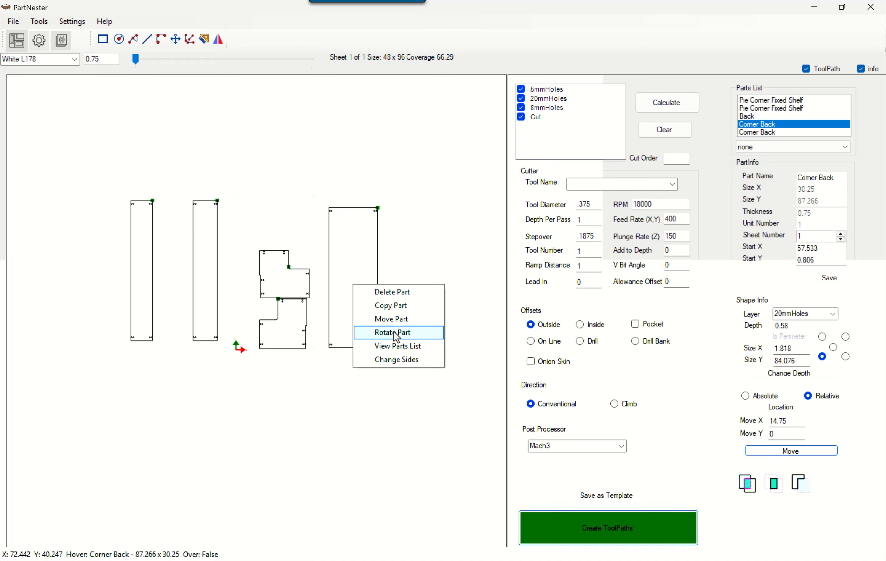
left_click(395, 312)
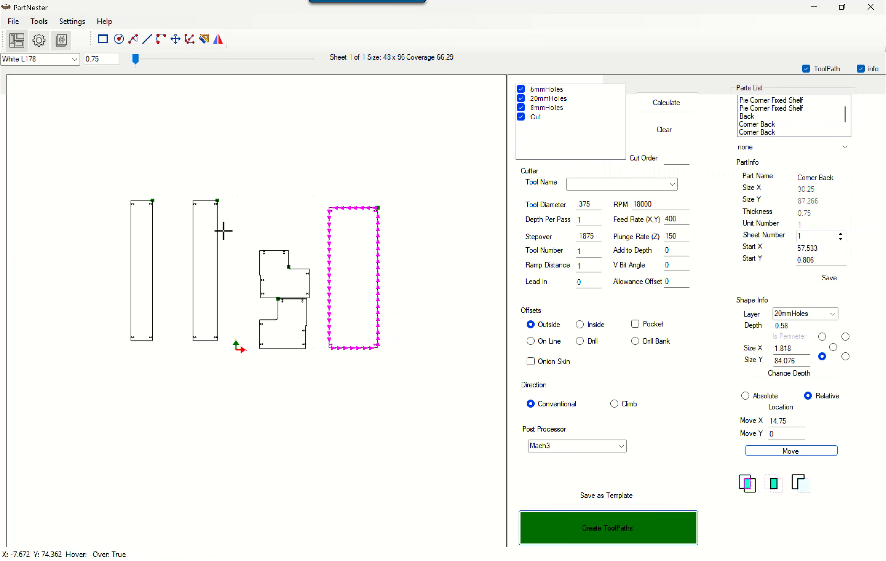
right_click(207, 254)
left_click(235, 276)
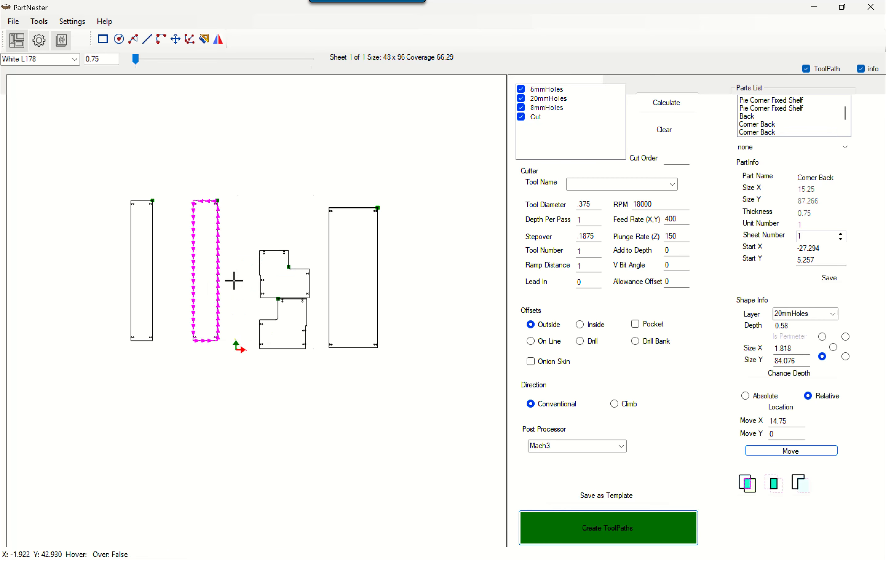
left_click(321, 432)
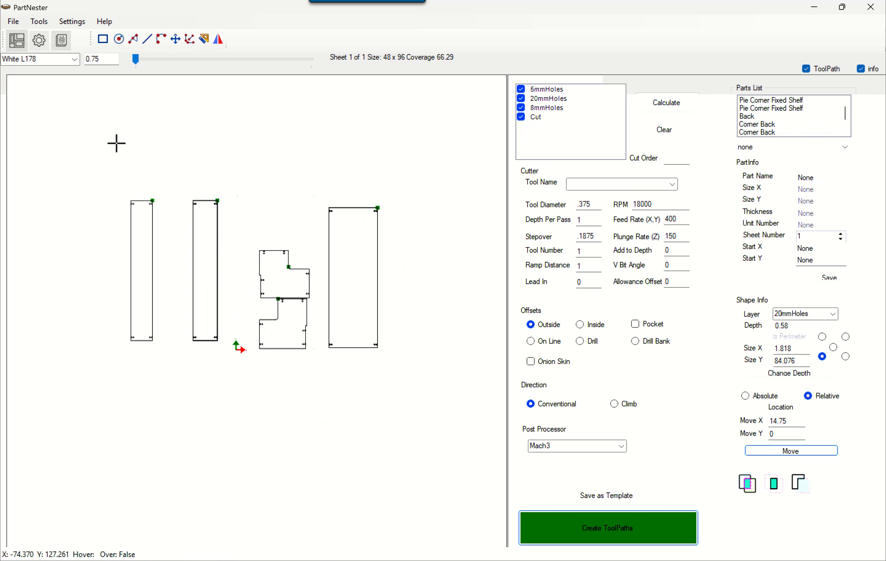
Nest the current White L178 parts again and display sheet 3 of the layout
left_click(20, 49)
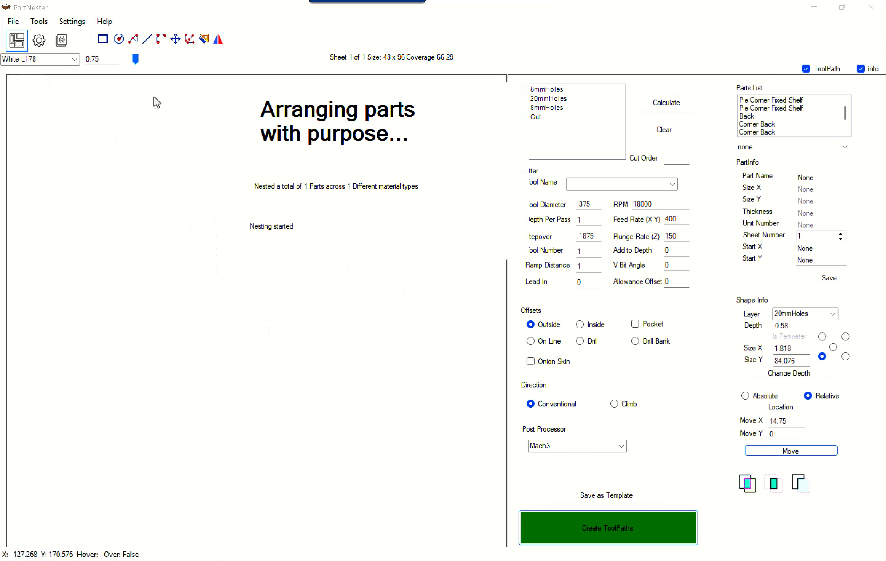
scroll(299, 315, "down", 1)
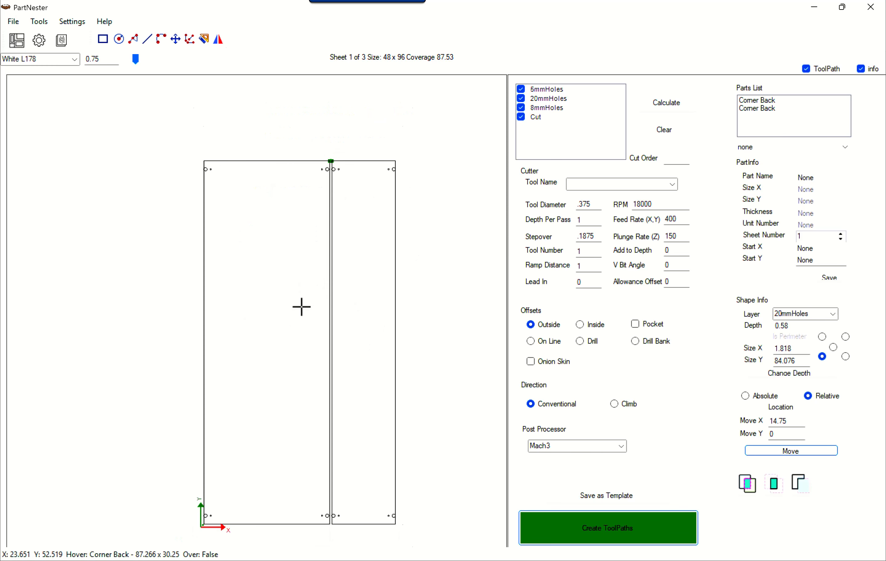
left_click(280, 62)
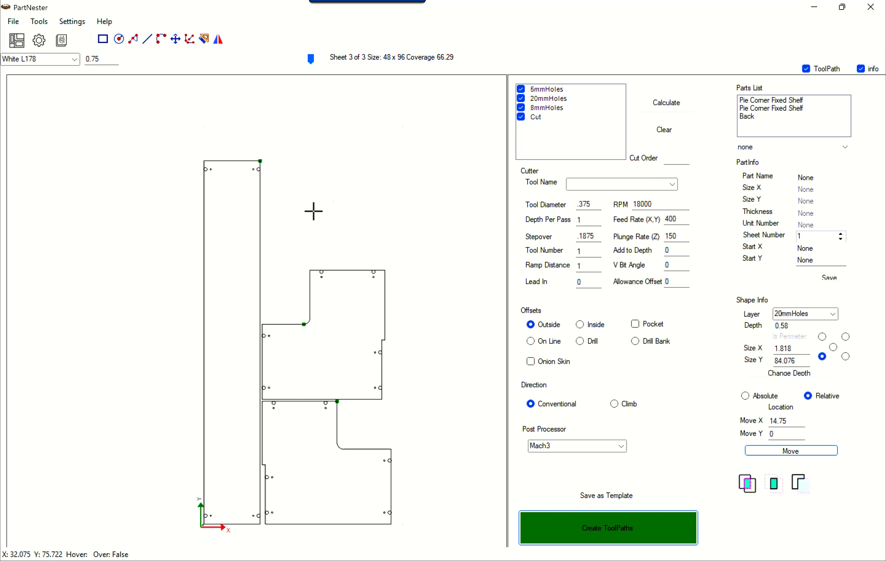
scroll(234, 249, "down", 1)
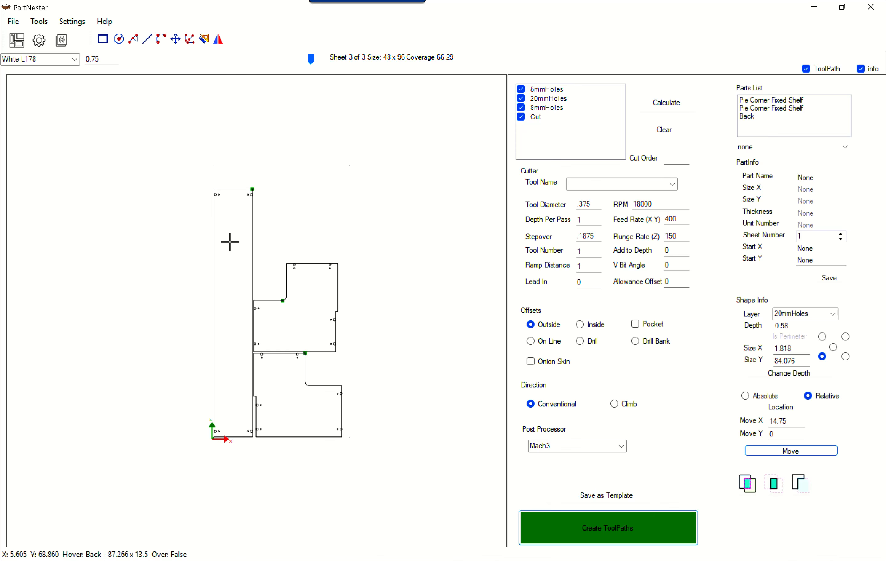
In the parts list, choose the material White L178, include all of its parts for nesting and close the list
right_click(159, 231)
left_click(199, 292)
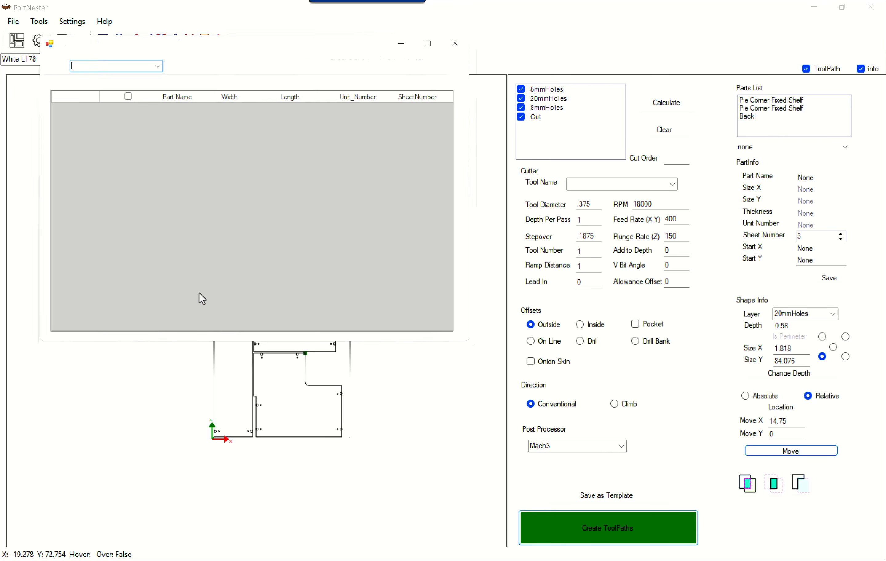
left_click(160, 65)
left_click(119, 76)
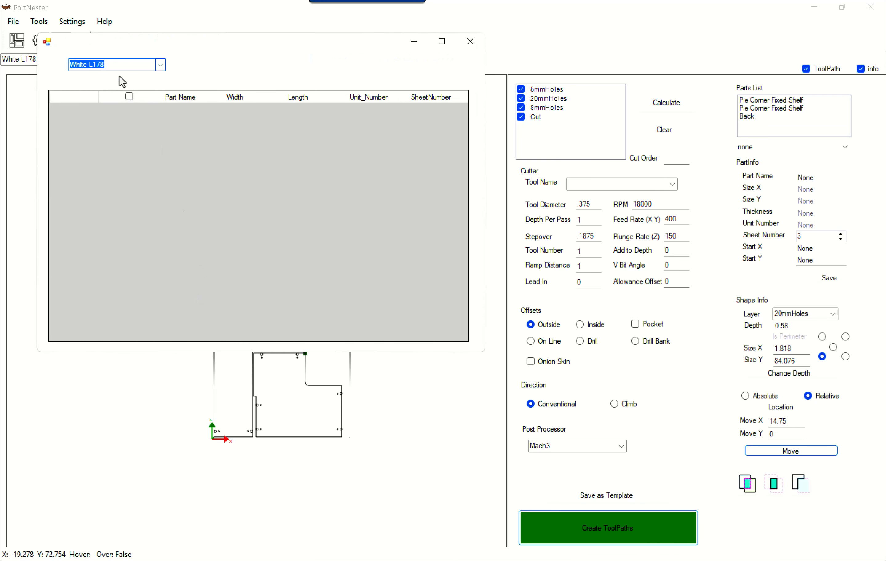
left_click(129, 97)
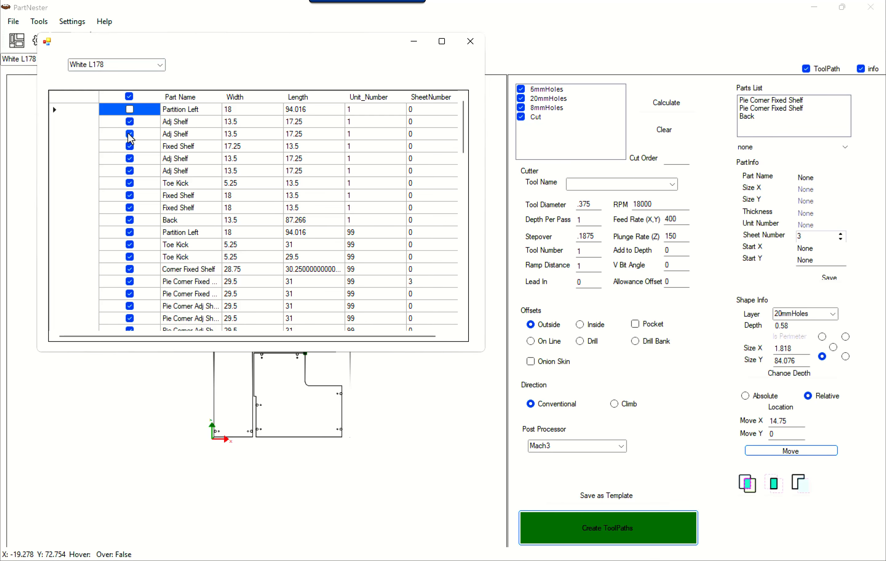
scroll(151, 248, "down", 15)
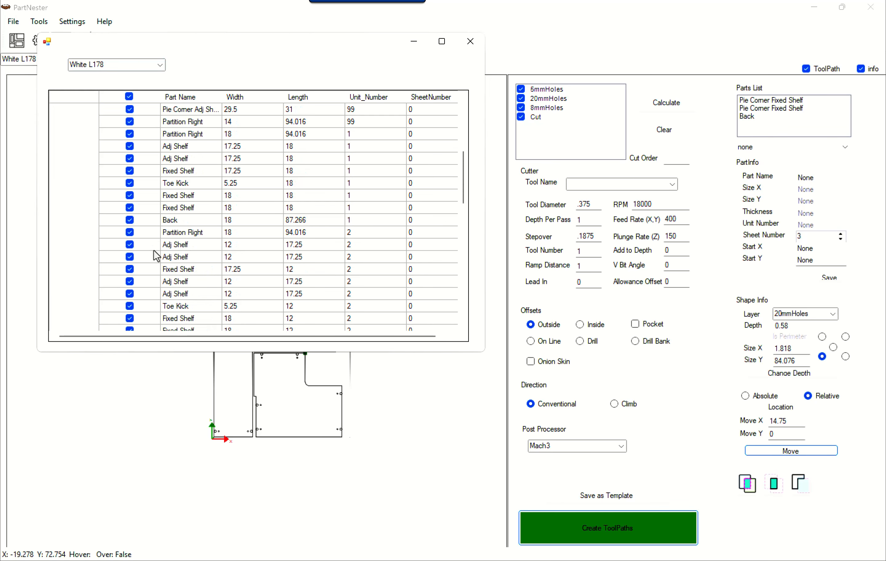
scroll(149, 245, "down", 1)
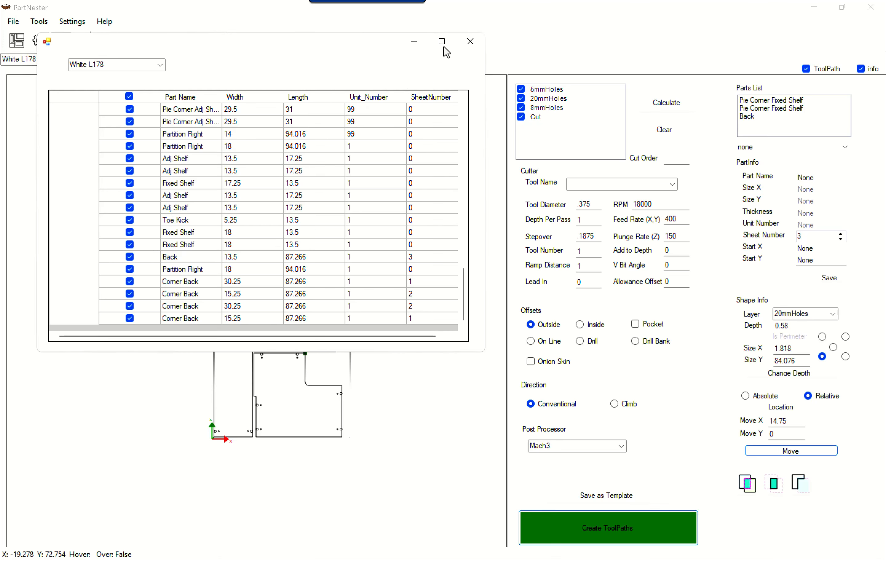
left_click(470, 42)
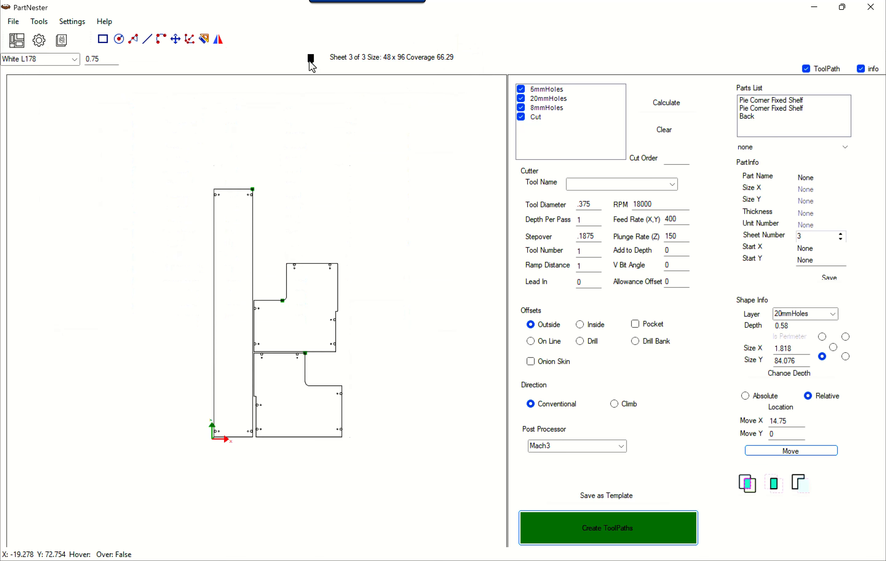
Nest all included White L178 parts and step through the nested layout as far as sheet 5
left_click(17, 44)
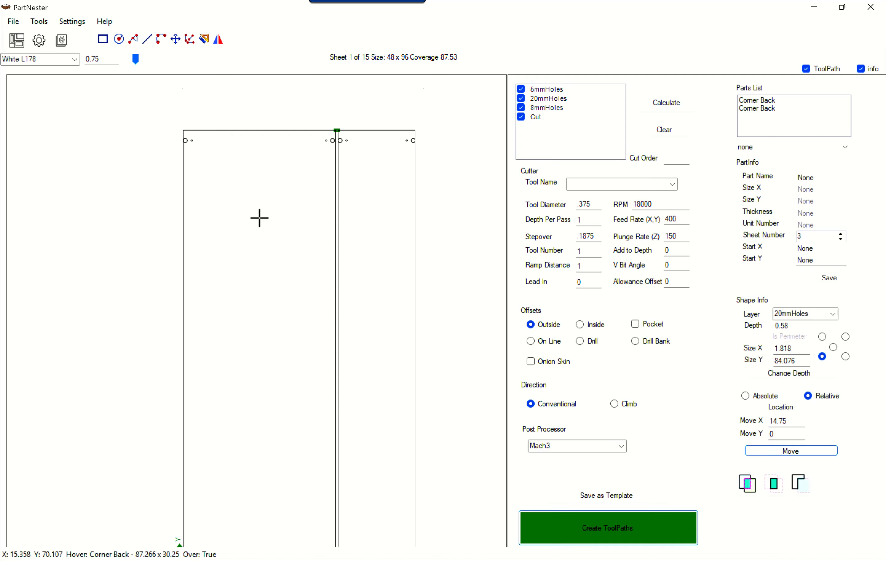
key("Right")
key("Right")
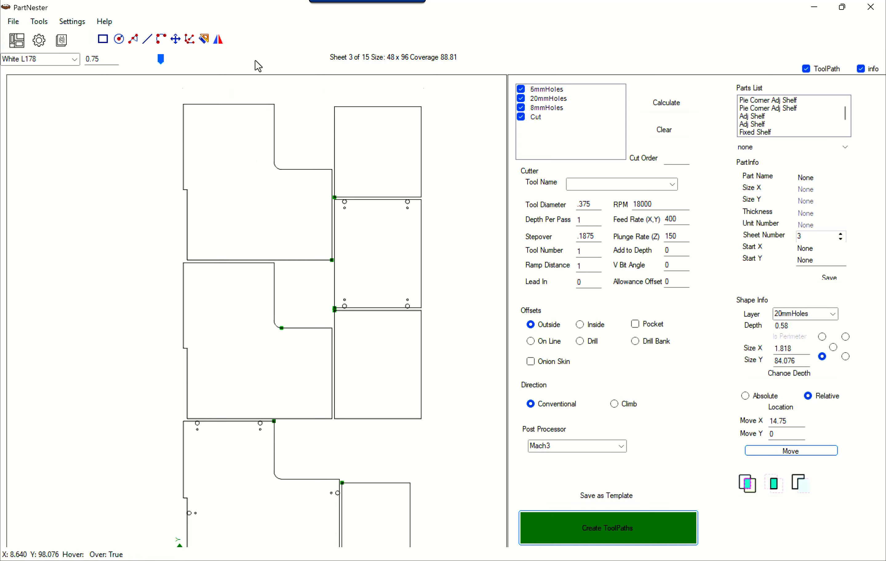
key("Right")
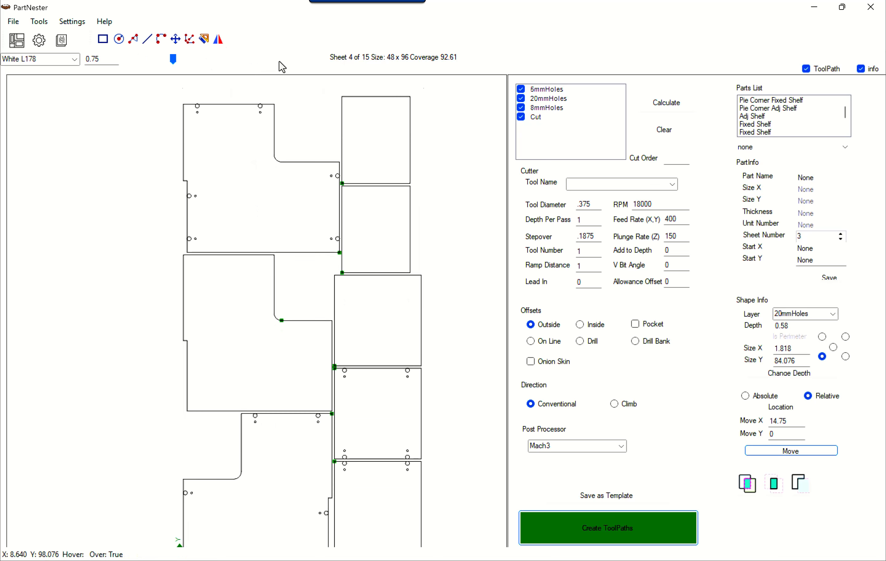
key("Right")
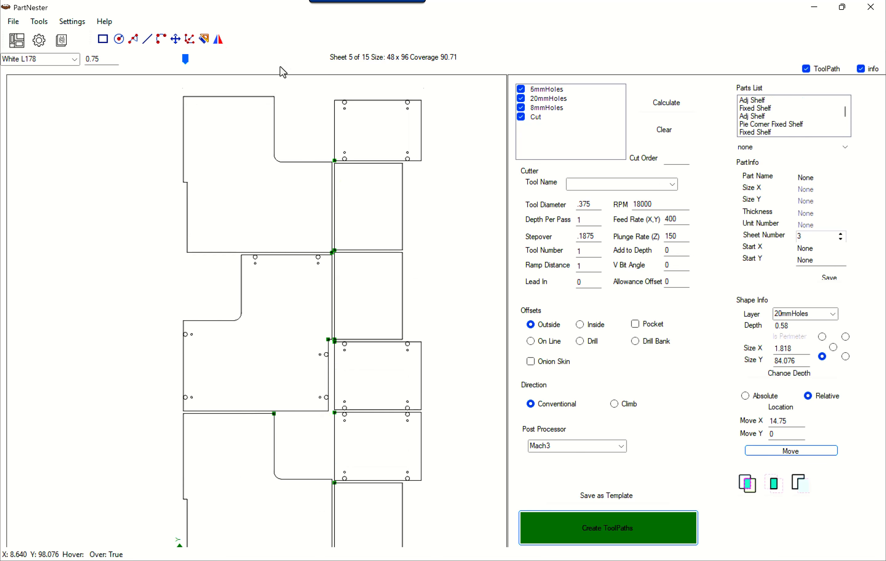